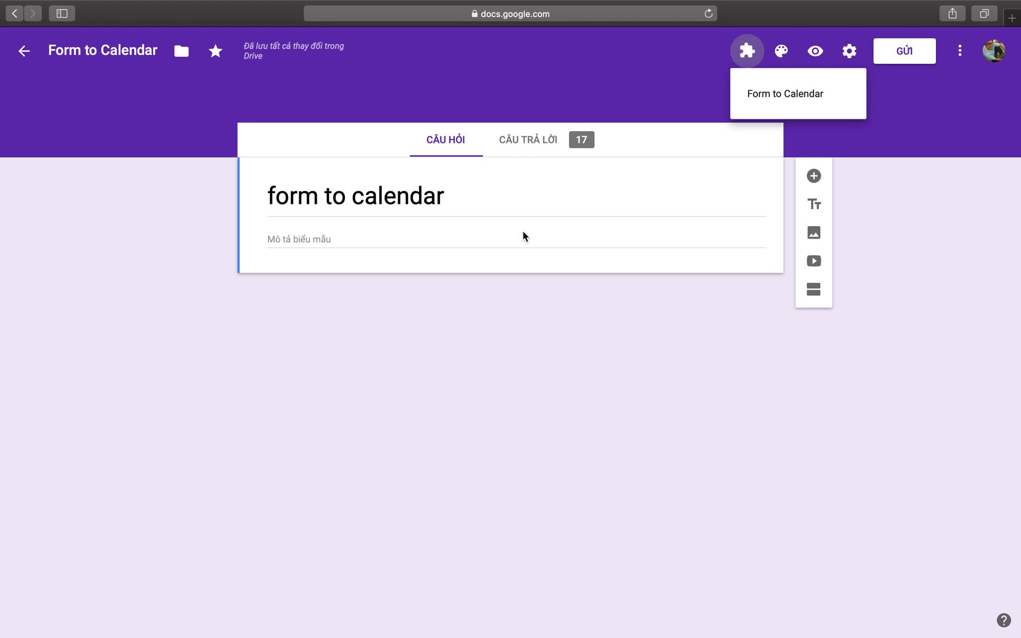
{"action": "left_click", "coordinate": [140, 373]}
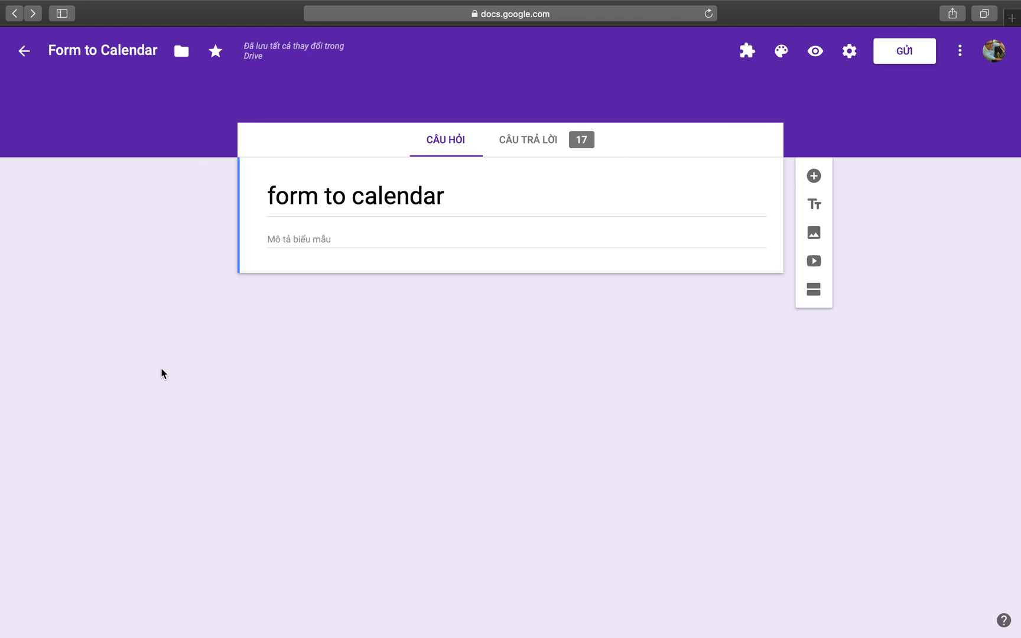
{"action": "left_click", "coordinate": [961, 55]}
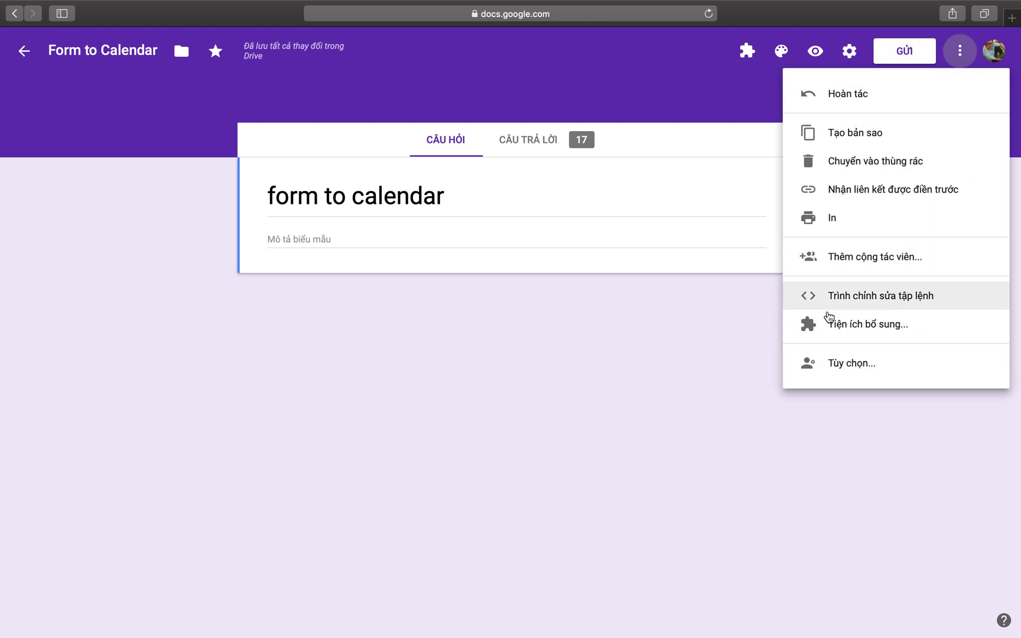
{"action": "left_click", "coordinate": [624, 338]}
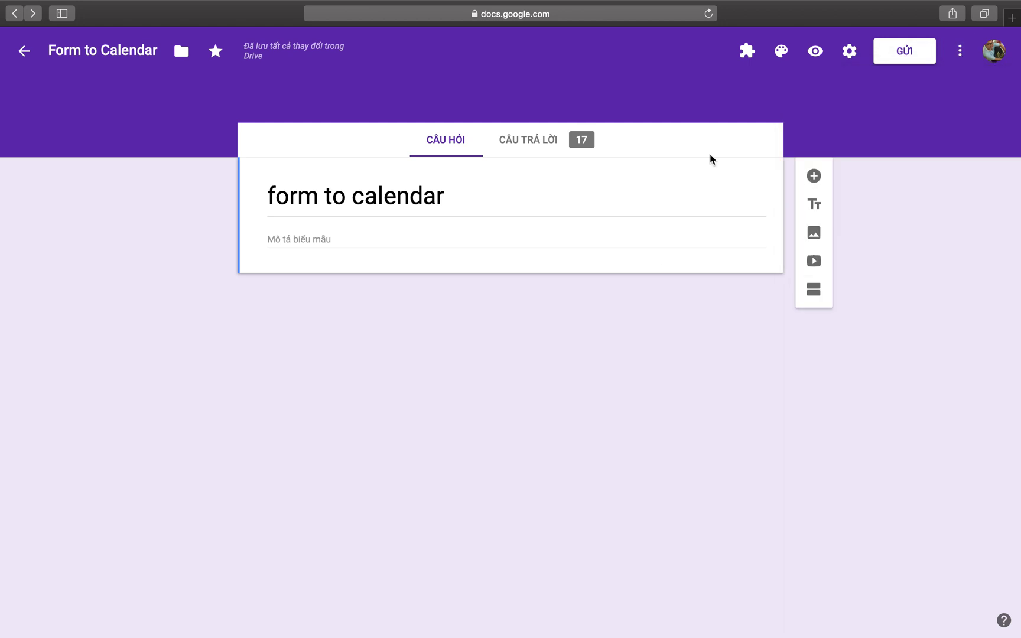
Step: Open the Connect to Calendar settings of the Form to Calendar add-on
{"action": "left_click", "coordinate": [748, 51]}
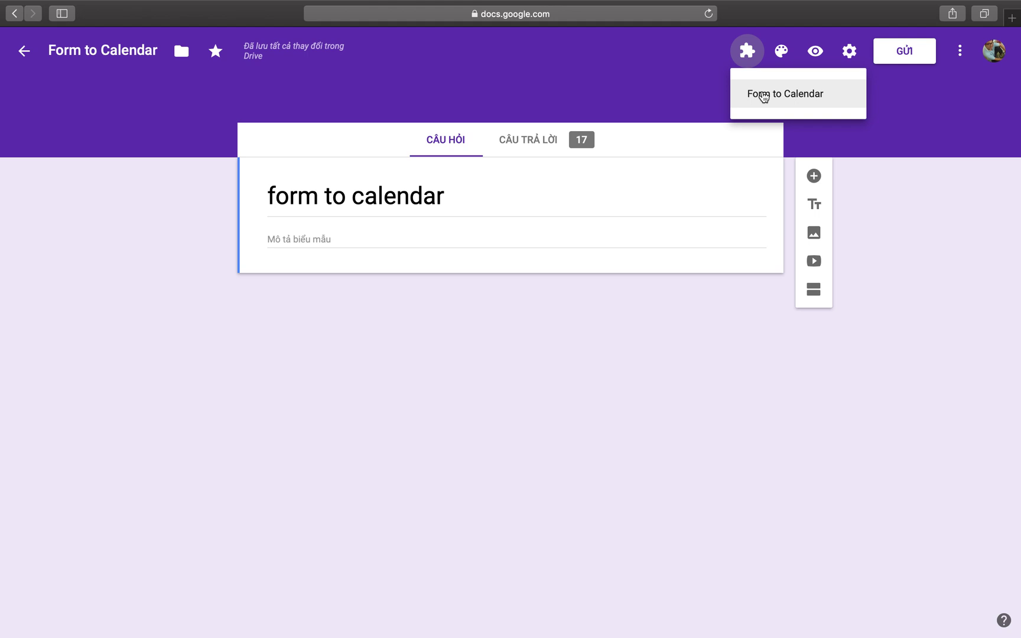
{"action": "left_click", "coordinate": [764, 96]}
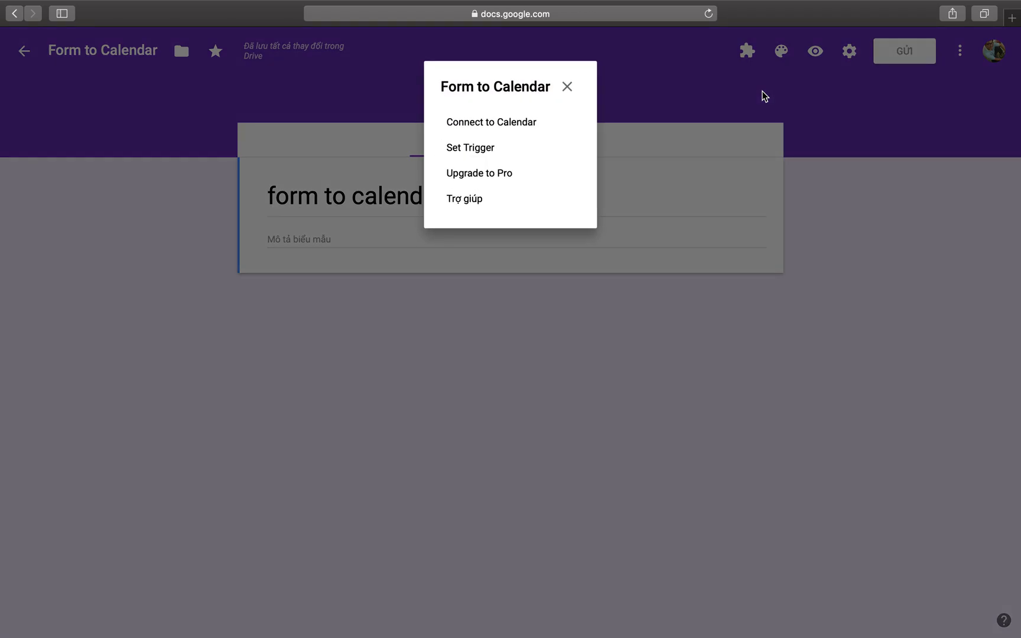
{"action": "left_click", "coordinate": [508, 131]}
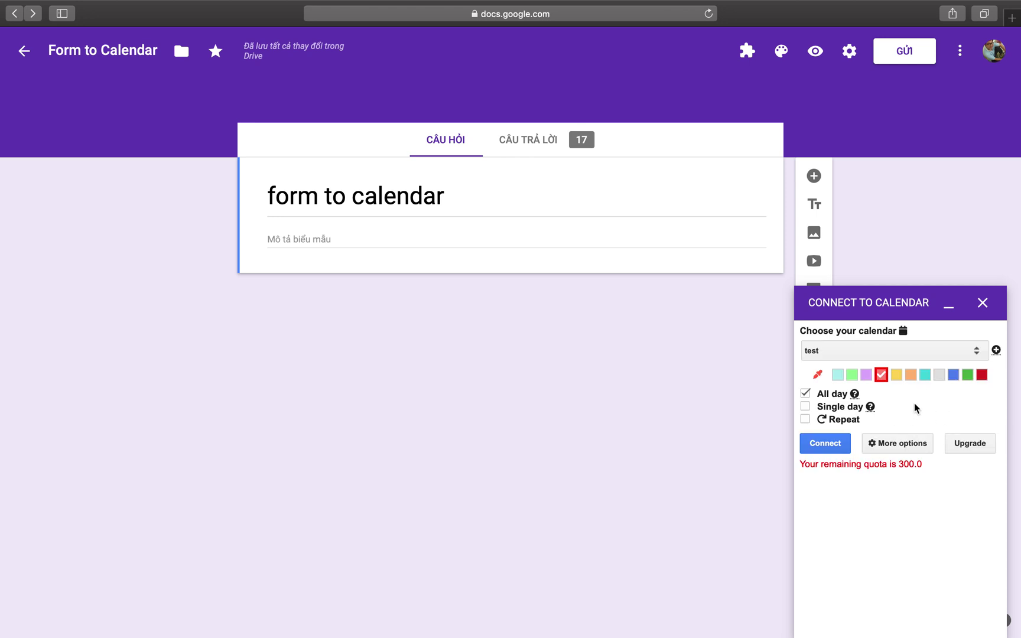
Step: Choose the "test" calendar as the target for the form's events
{"action": "left_click", "coordinate": [926, 352]}
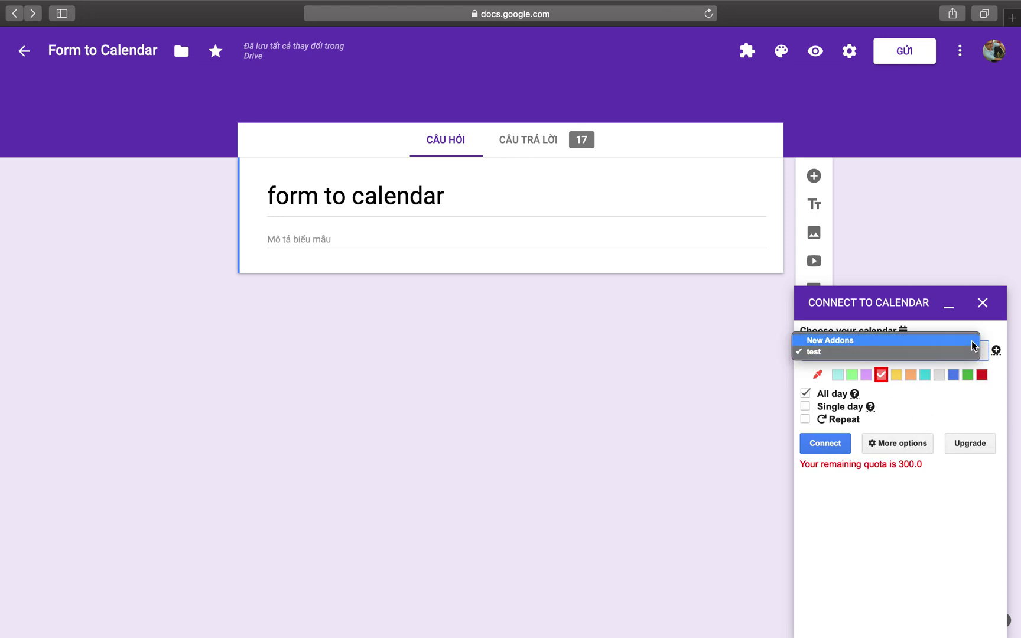
{"action": "left_click", "coordinate": [1005, 400]}
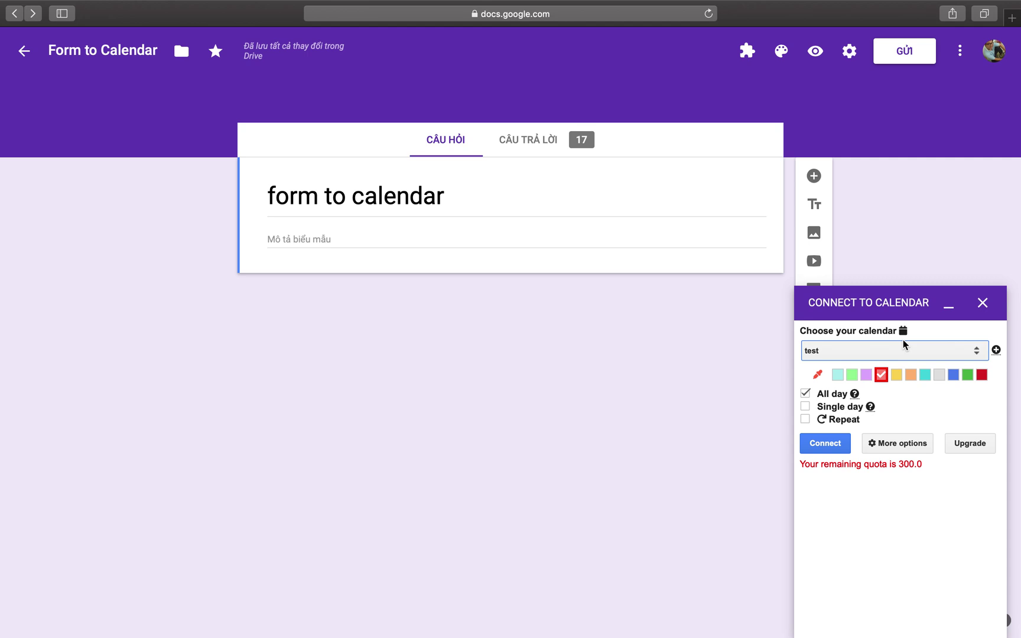
{"action": "left_click", "coordinate": [876, 347]}
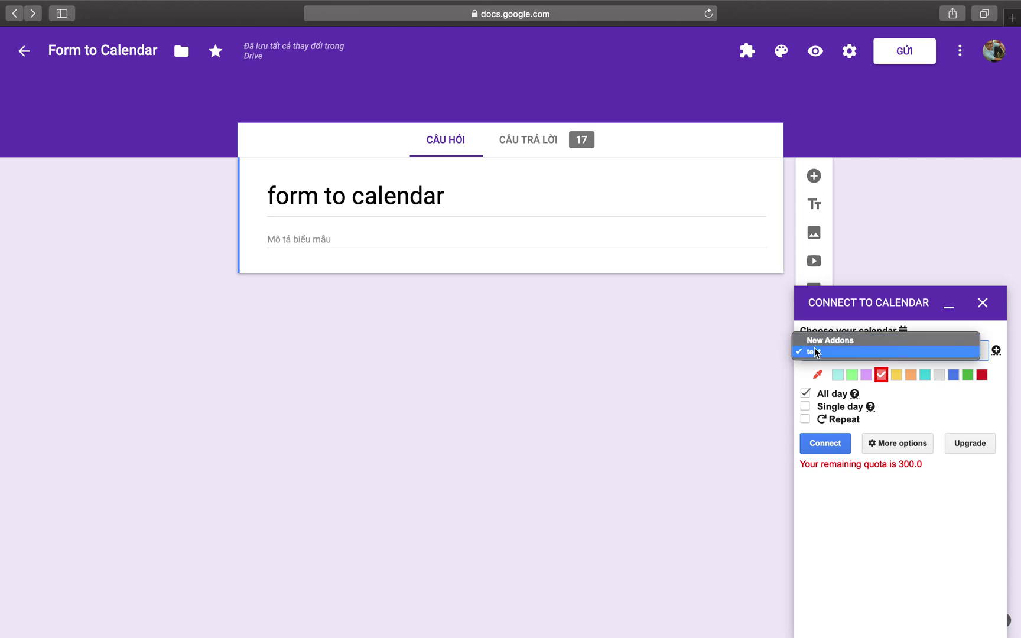
{"action": "left_click", "coordinate": [832, 353]}
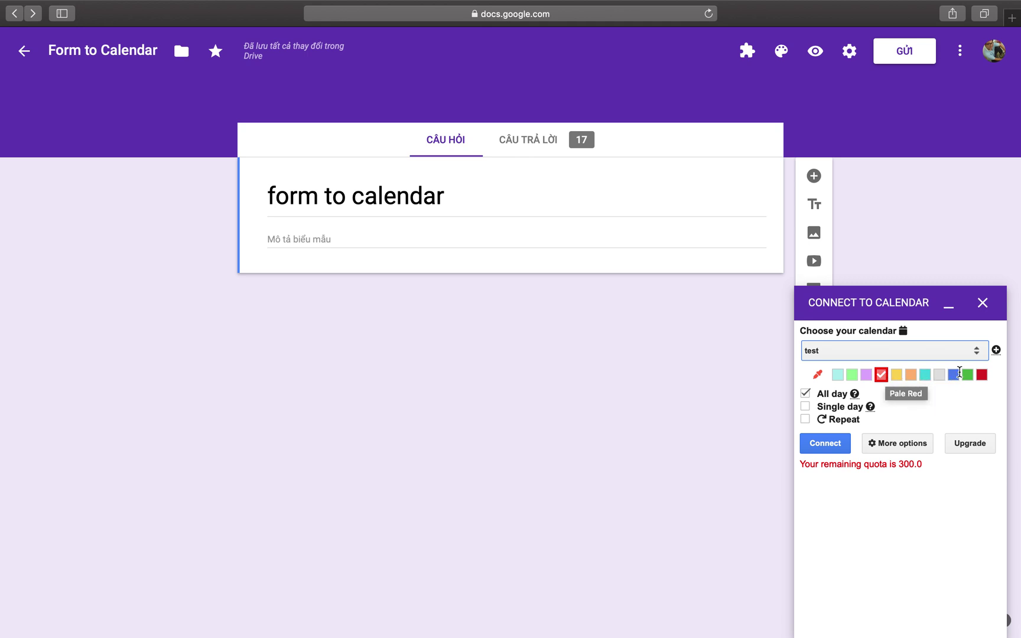
Step: Connect the form to the calendar using the orange event colour and the Single day option
{"action": "left_click", "coordinate": [911, 376]}
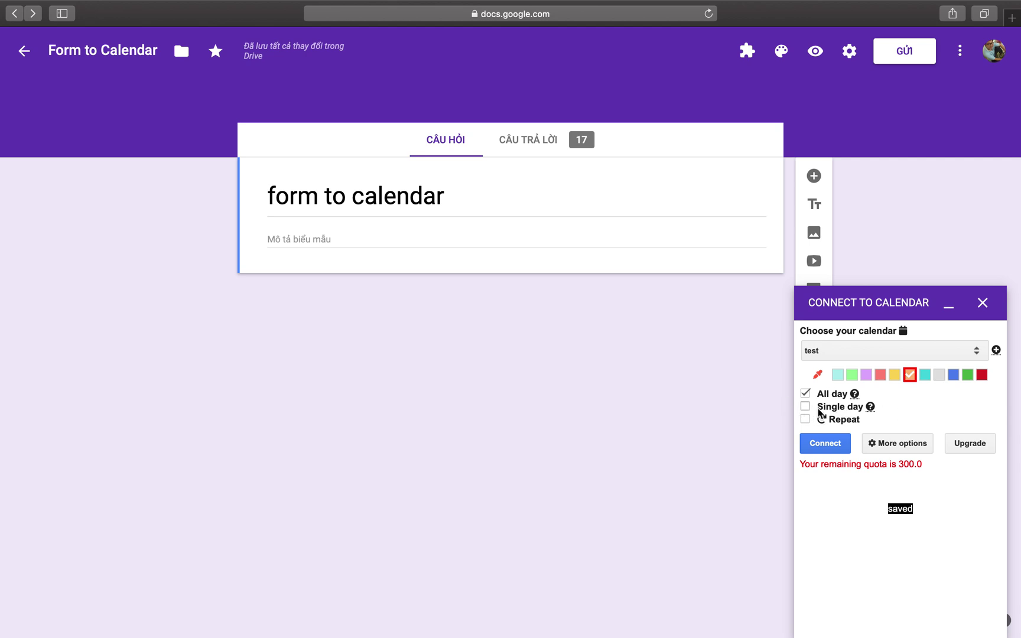
{"action": "left_click", "coordinate": [805, 406]}
{"action": "left_click", "coordinate": [814, 445]}
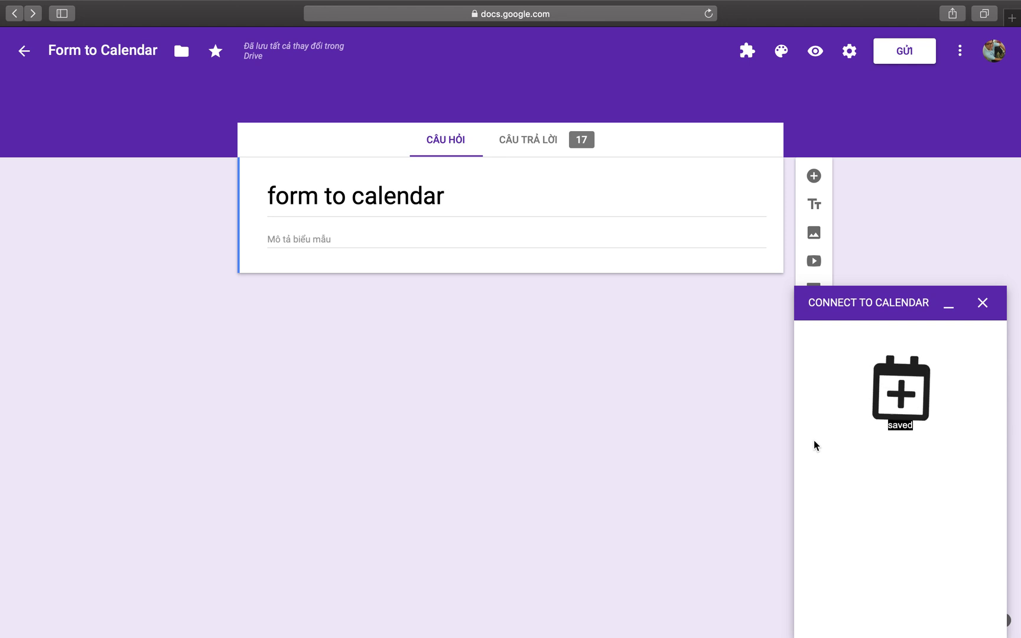
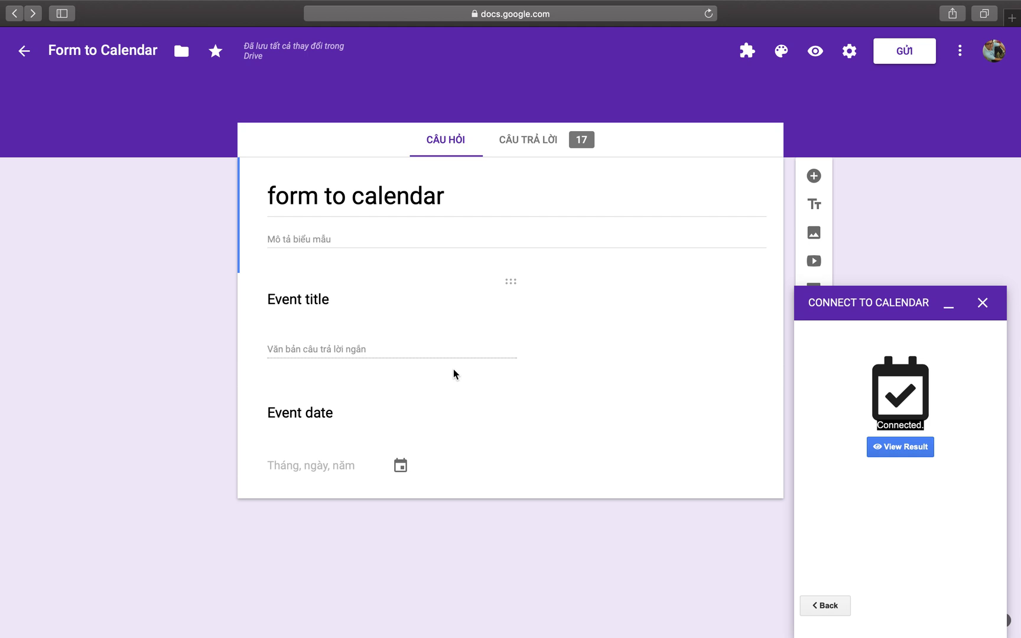
Step: Rename the "Event title" question to "My event title"
{"action": "left_click", "coordinate": [344, 305]}
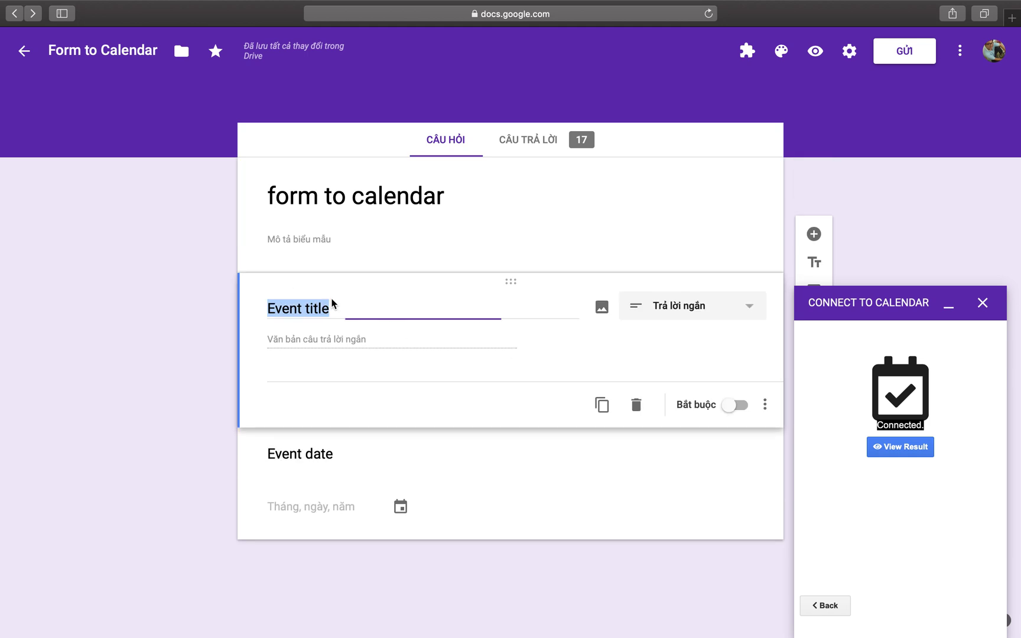
{"action": "left_click", "coordinate": [340, 313]}
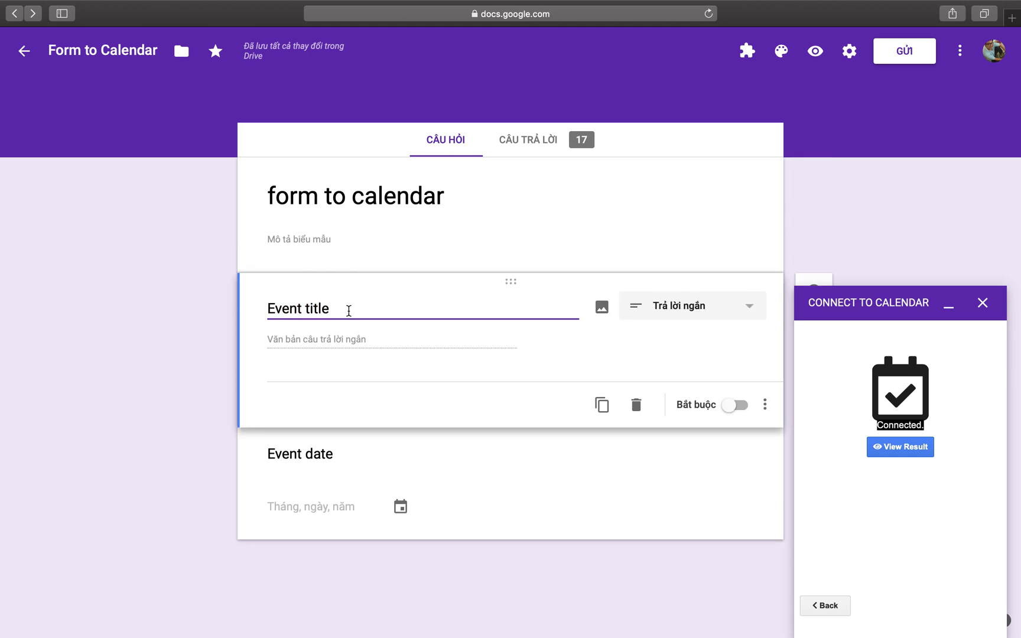
{"action": "left_click", "coordinate": [273, 308]}
{"action": "type", "text": "My"}
{"action": "key", "text": "Delete"}
{"action": "type", "text": "e"}
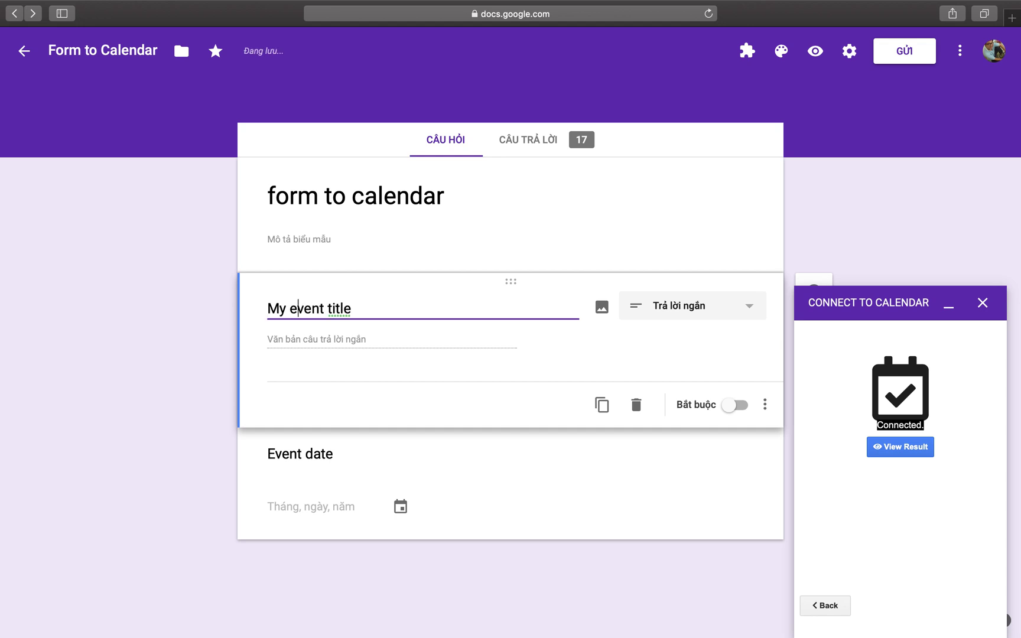
Step: Rename the "Event date" question to "Start date"
{"action": "left_click", "coordinate": [306, 465]}
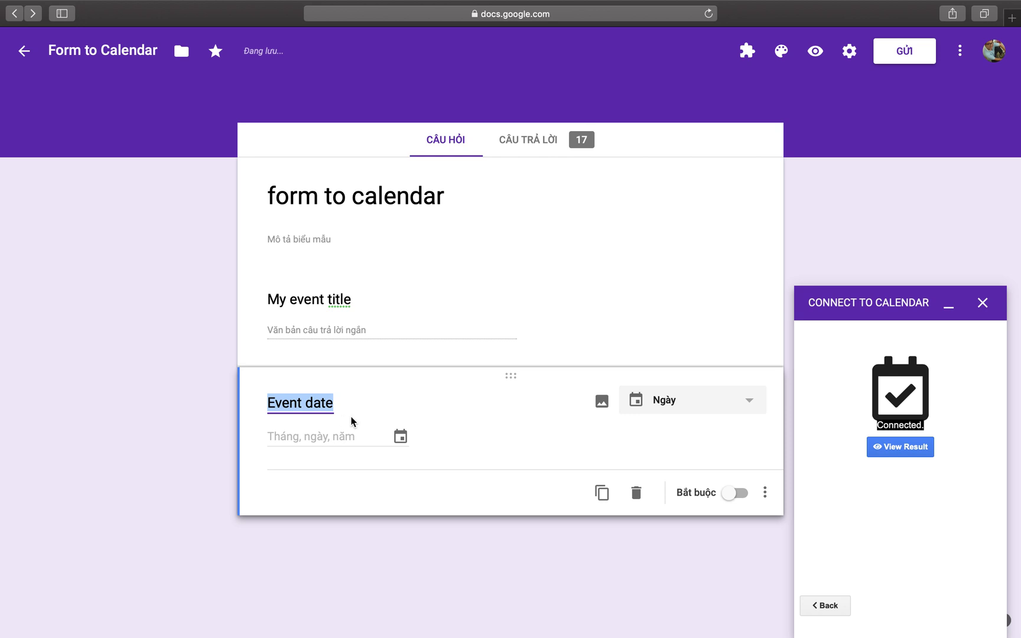
{"action": "double_click", "coordinate": [310, 404]}
{"action": "left_click", "coordinate": [296, 405]}
{"action": "double_click", "coordinate": [296, 406]}
{"action": "double_click", "coordinate": [322, 404]}
{"action": "double_click", "coordinate": [284, 403]}
{"action": "type", "text": "Start"}
{"action": "left_click", "coordinate": [201, 445]}
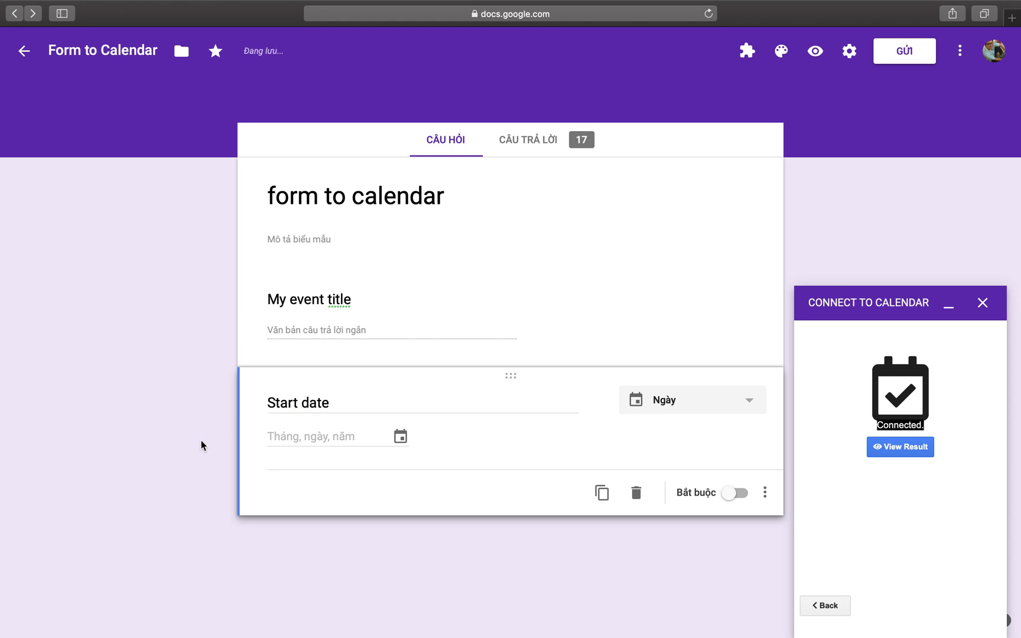
{"action": "left_click", "coordinate": [683, 407]}
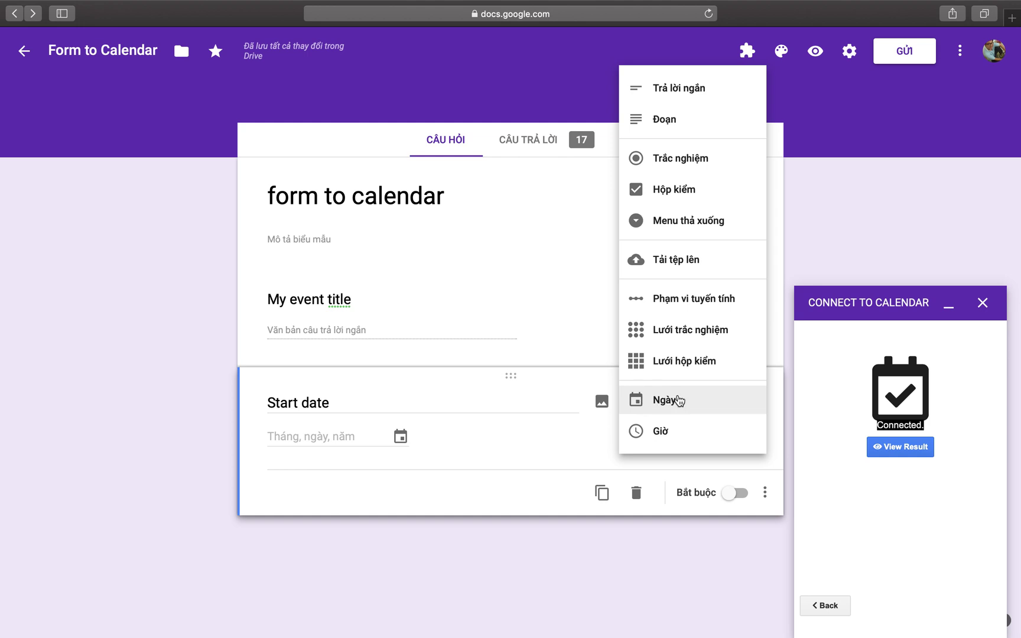
{"action": "left_click", "coordinate": [308, 544]}
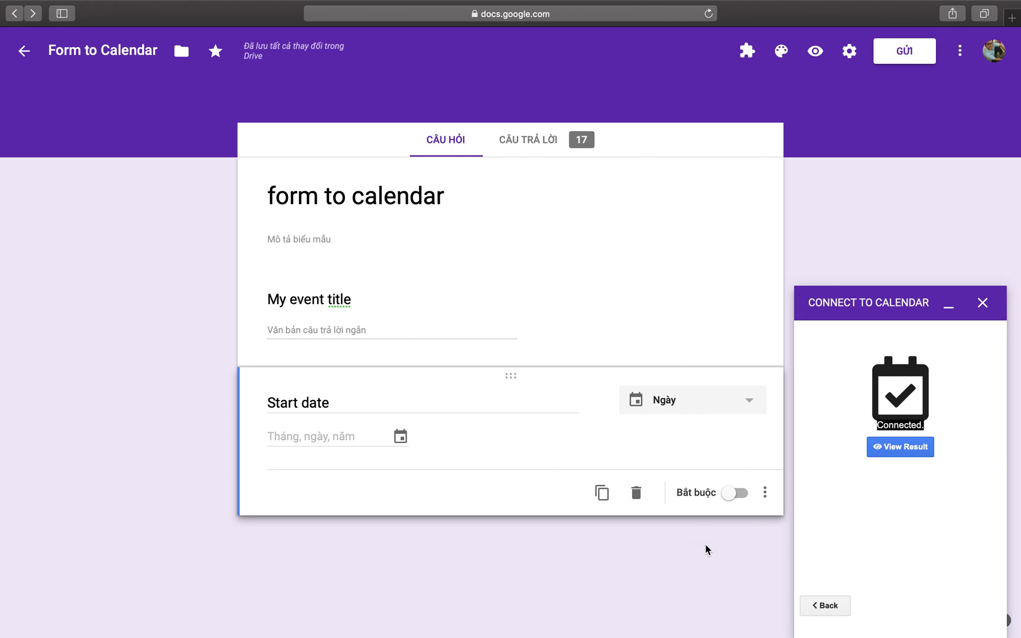
{"action": "scroll", "coordinate": [637, 569], "scroll_direction": "down", "scroll_amount": 1}
{"action": "left_click", "coordinate": [609, 338]}
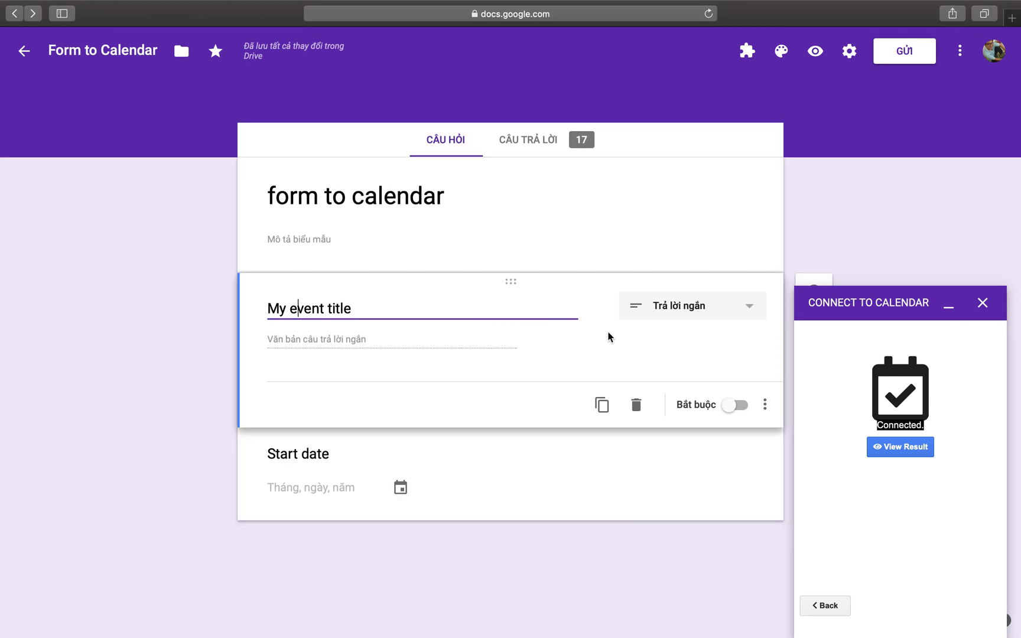
{"action": "left_click", "coordinate": [812, 205]}
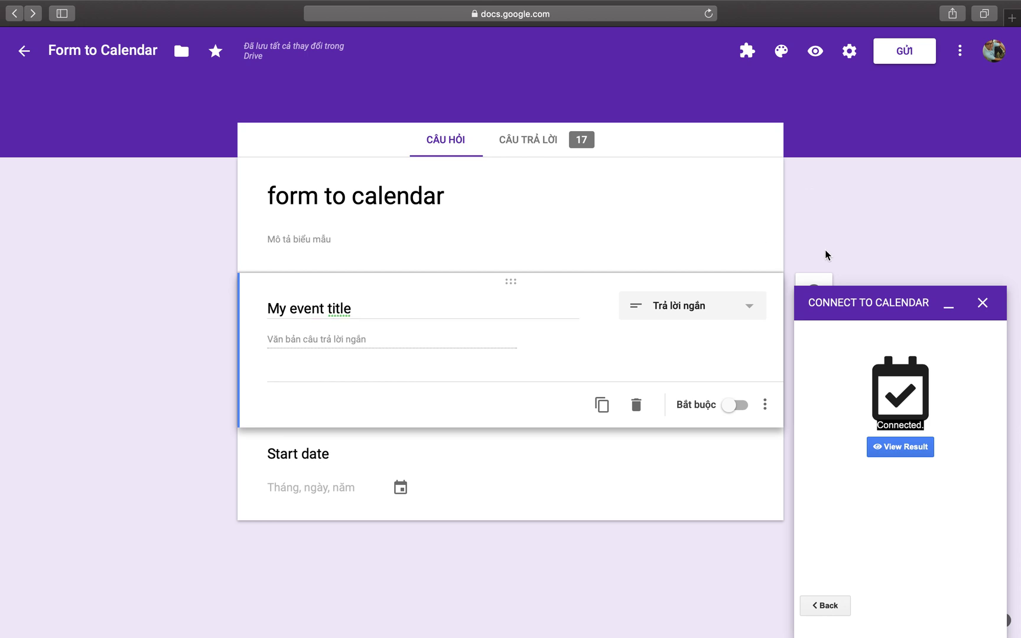
Step: Minimize the add-on window and add a paragraph (Đoạn) question titled "Test" below the "Start date" question
{"action": "left_click", "coordinate": [949, 309]}
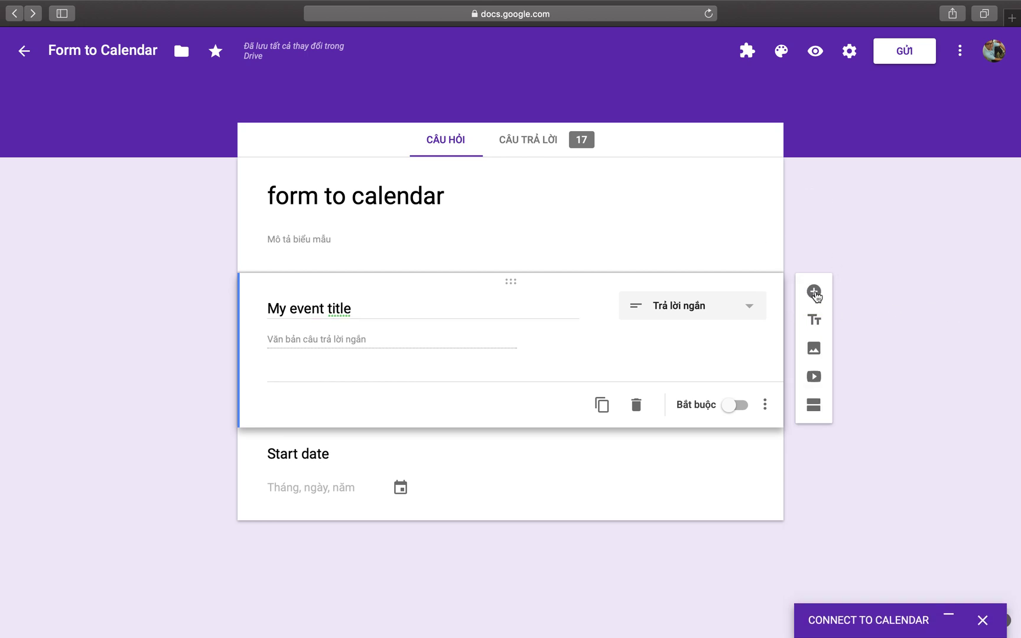
{"action": "left_click", "coordinate": [624, 494]}
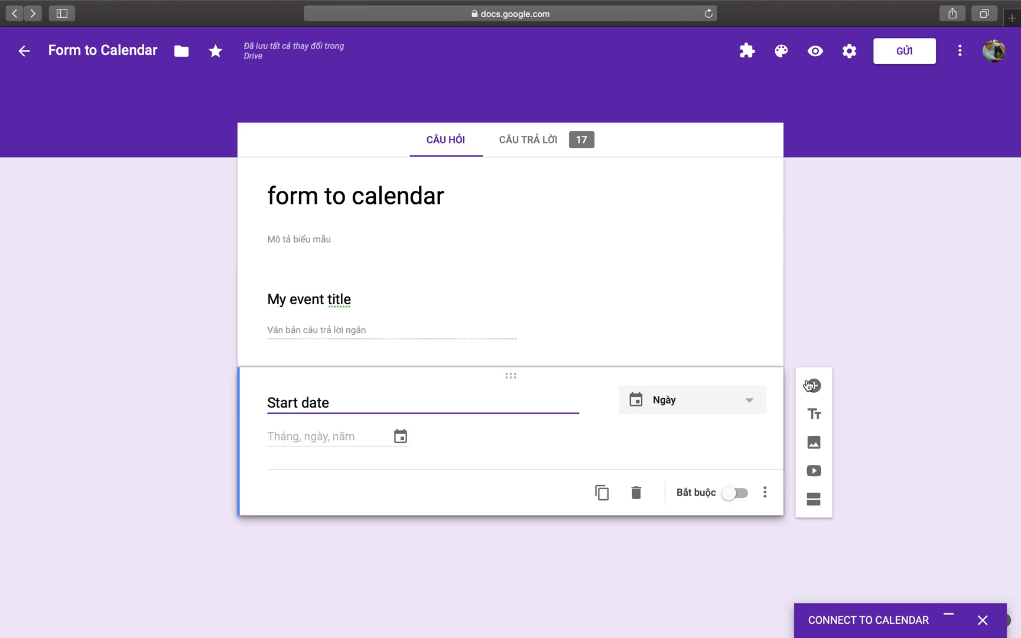
{"action": "left_click", "coordinate": [812, 383]}
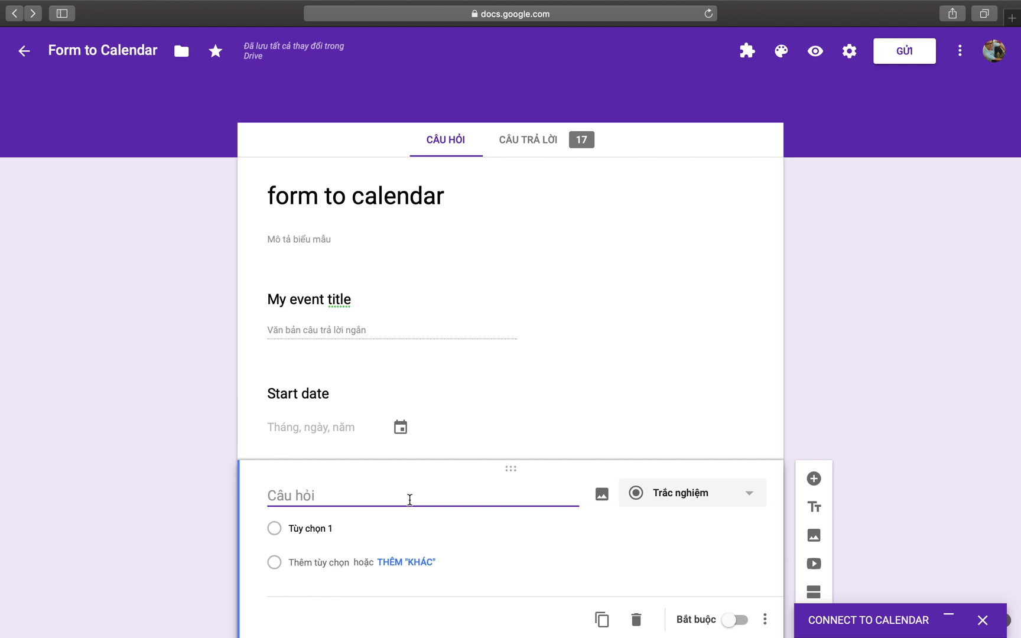
{"action": "type", "text": "Test"}
{"action": "left_click", "coordinate": [668, 493]}
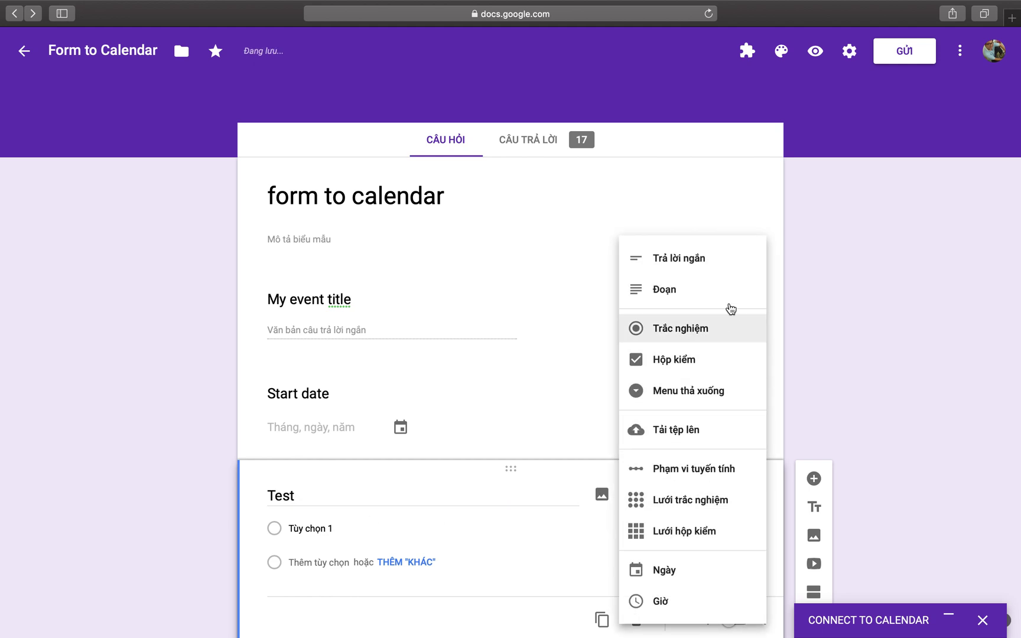
{"action": "left_click", "coordinate": [724, 289]}
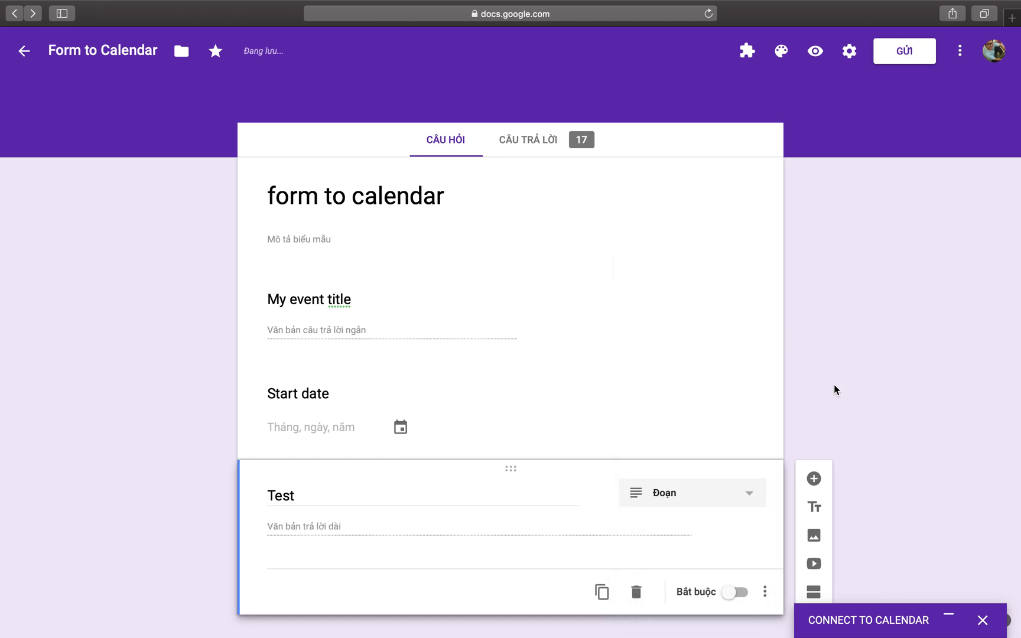
Step: Restore the add-on window and open the connected form's response page with View Result
{"action": "scroll", "coordinate": [836, 425], "scroll_direction": "down", "scroll_amount": 1}
{"action": "left_click", "coordinate": [948, 618]}
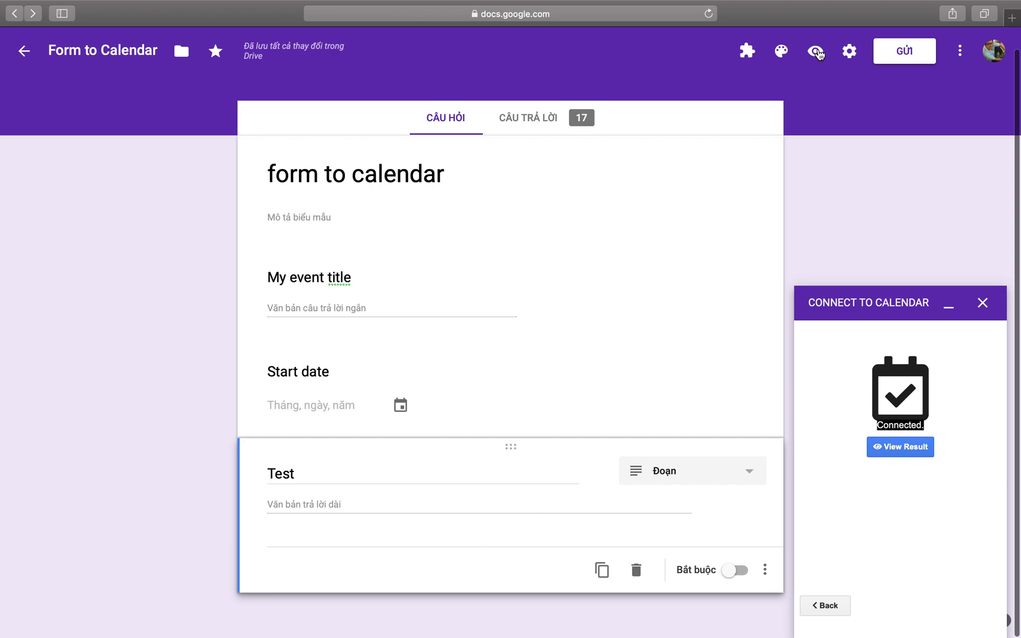
{"action": "left_click", "coordinate": [909, 455]}
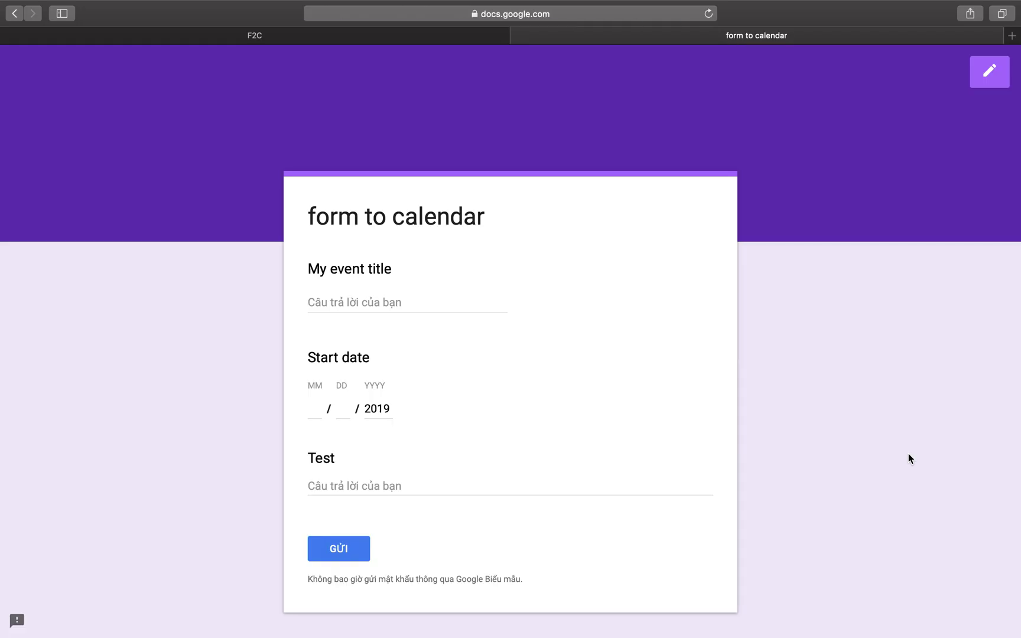
Step: Answer the event title with "My test title" and set the start date to month 2, day 12
{"action": "left_click", "coordinate": [333, 306]}
{"action": "type", "text": "My te"}
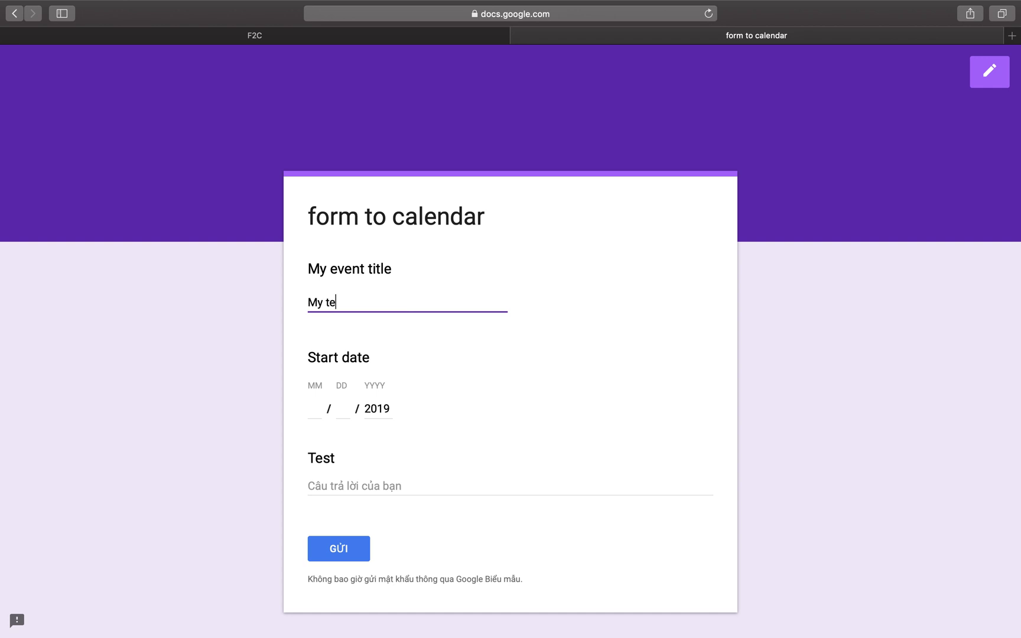
{"action": "type", "text": "st title"}
{"action": "left_click", "coordinate": [327, 415]}
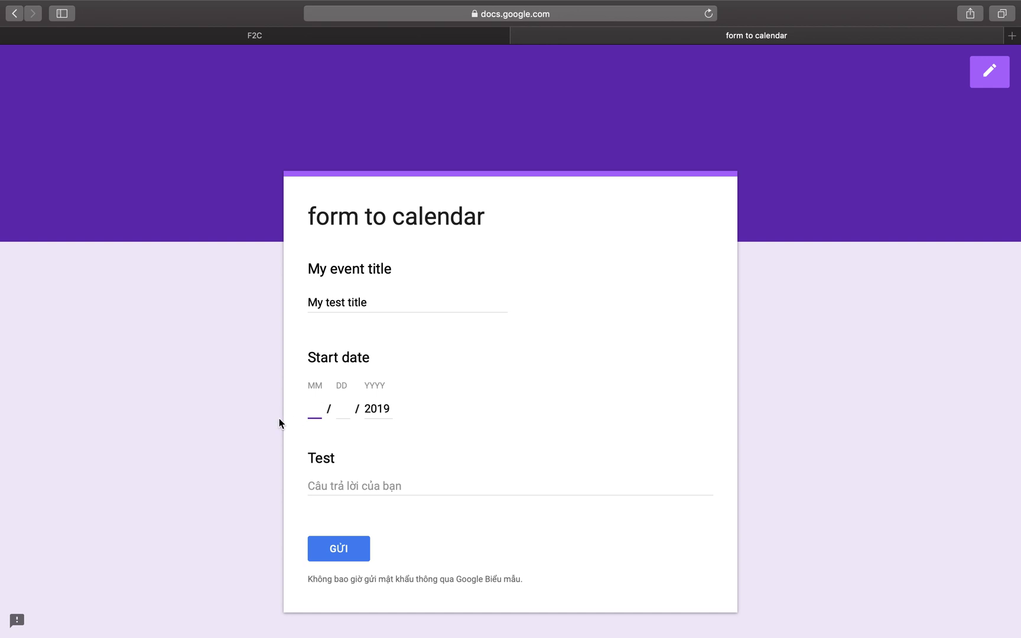
{"action": "type", "text": "2"}
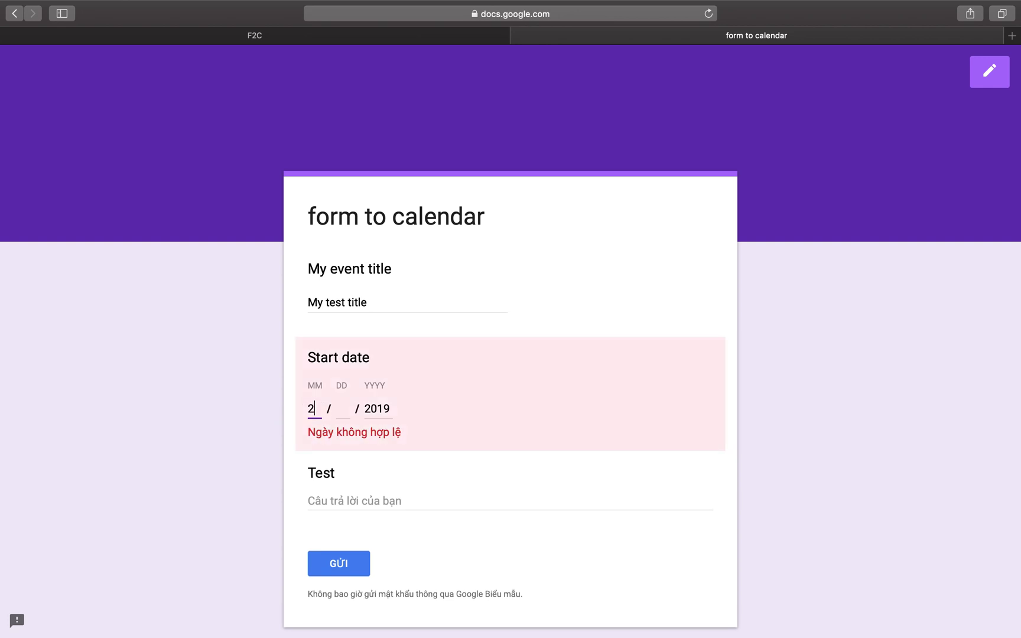
{"action": "type", "text": "012"}
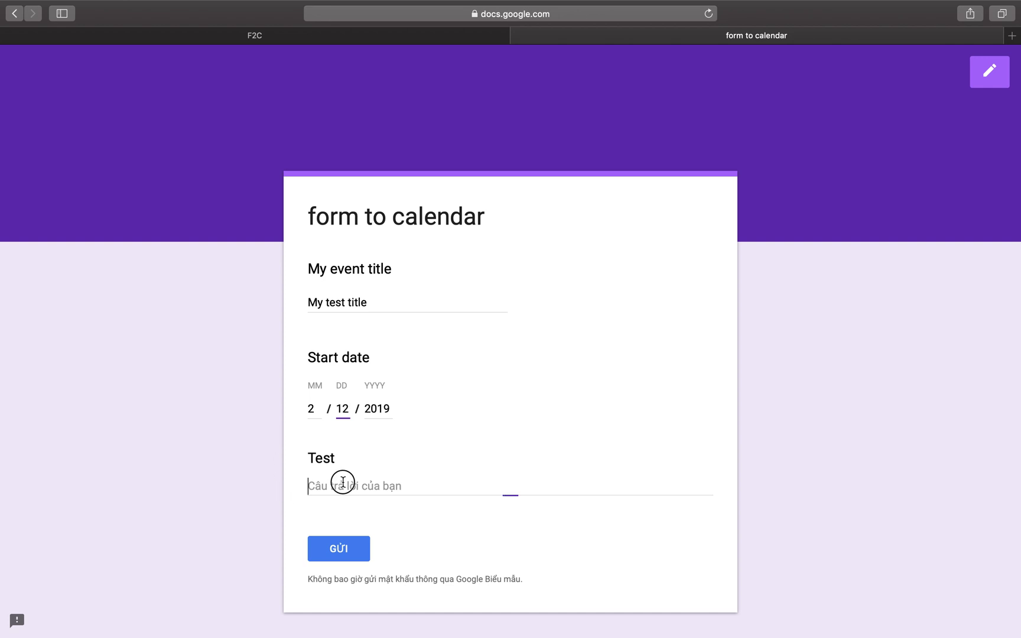
Step: Answer the Test question with "any thing" and submit the form response
{"action": "left_click", "coordinate": [343, 482]}
{"action": "type", "text": "any thing"}
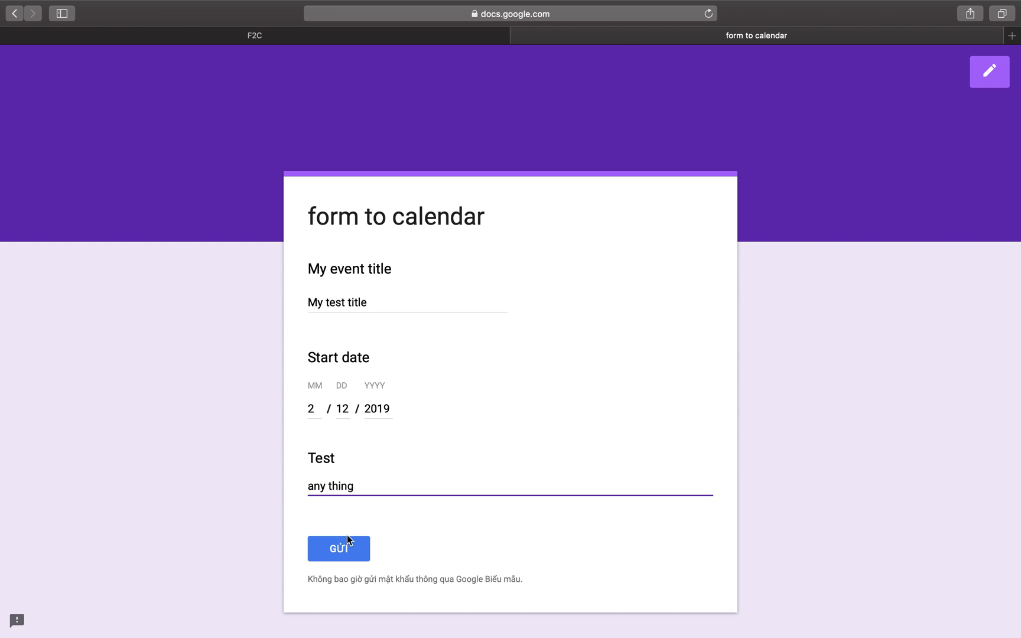
{"action": "left_click", "coordinate": [349, 542]}
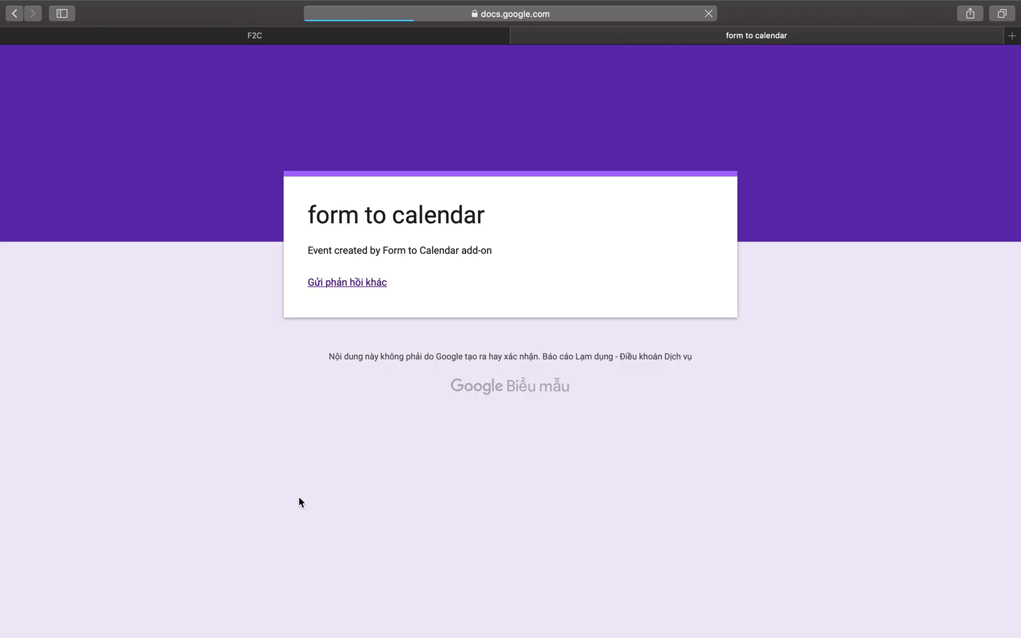
Step: Open Google Calendar at calendar.google.com in a new browser tab
{"action": "triple_click", "coordinate": [345, 255]}
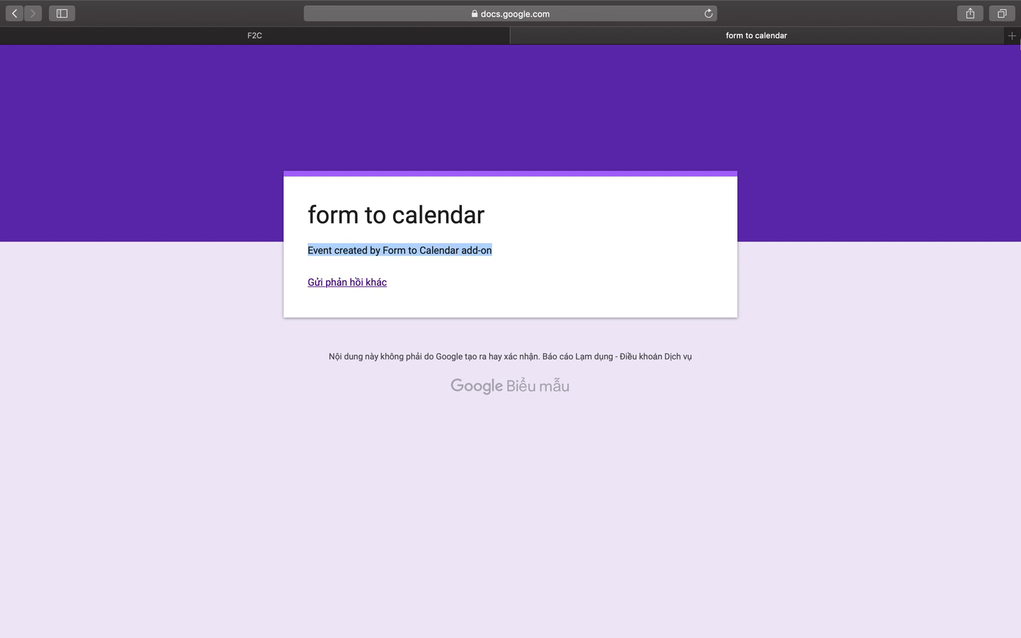
{"action": "left_click", "coordinate": [1013, 39]}
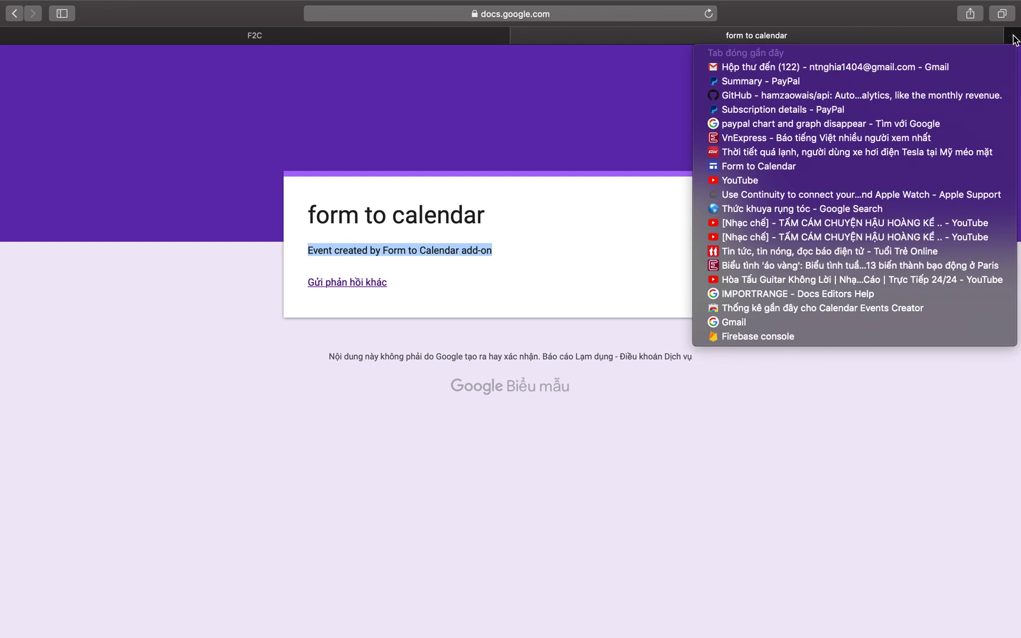
{"action": "left_click", "coordinate": [1014, 39]}
{"action": "type", "text": "calendar.google.com"}
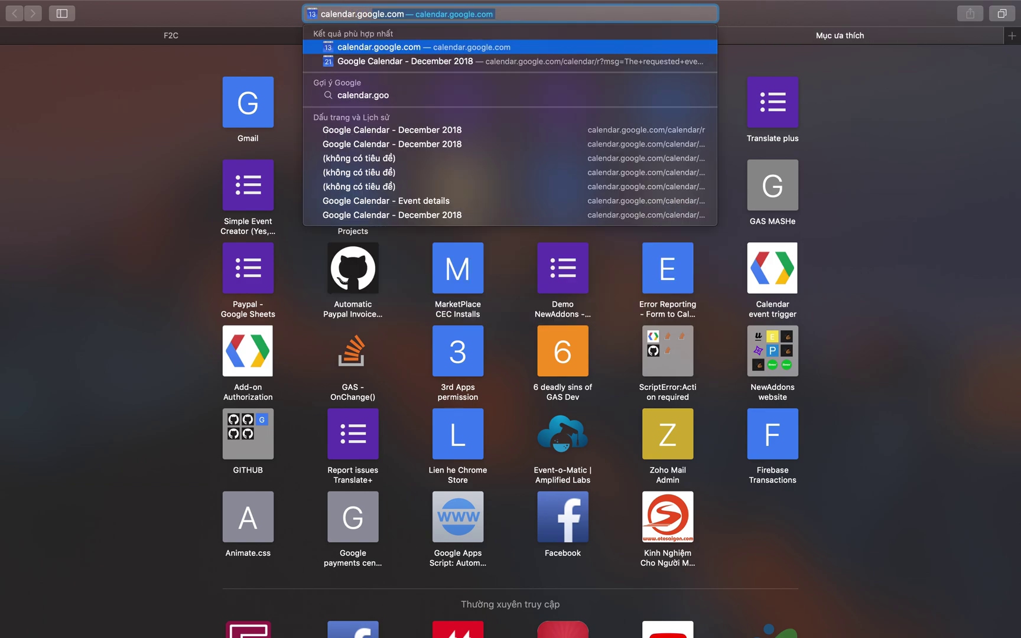
{"action": "key", "text": "Return"}
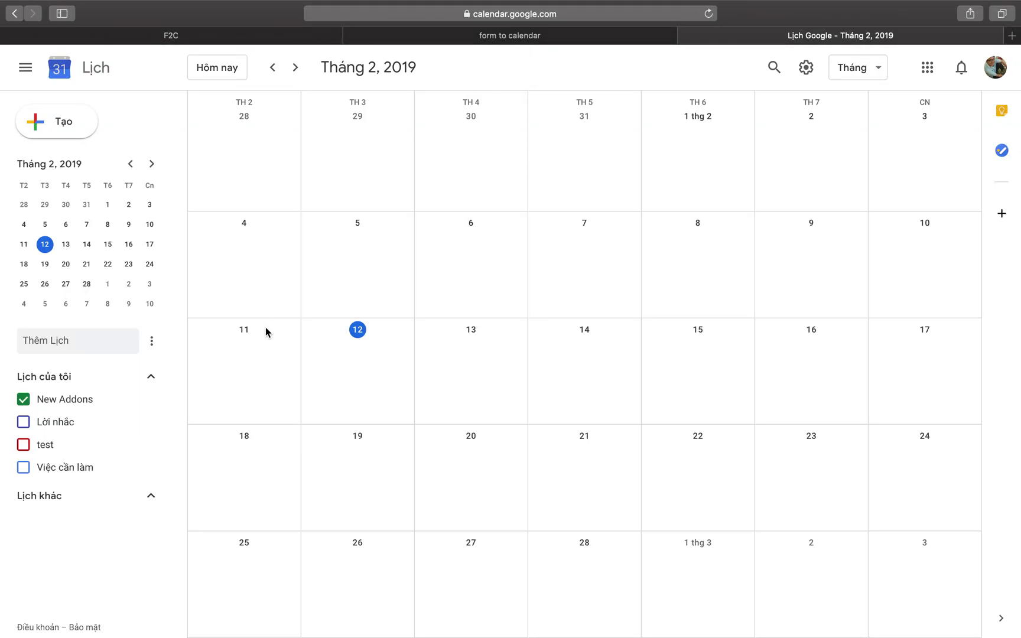
Step: Turn on the display of the "test" calendar in the February 2019 month view
{"action": "left_click", "coordinate": [23, 402]}
{"action": "left_click", "coordinate": [23, 402]}
{"action": "left_click", "coordinate": [23, 444]}
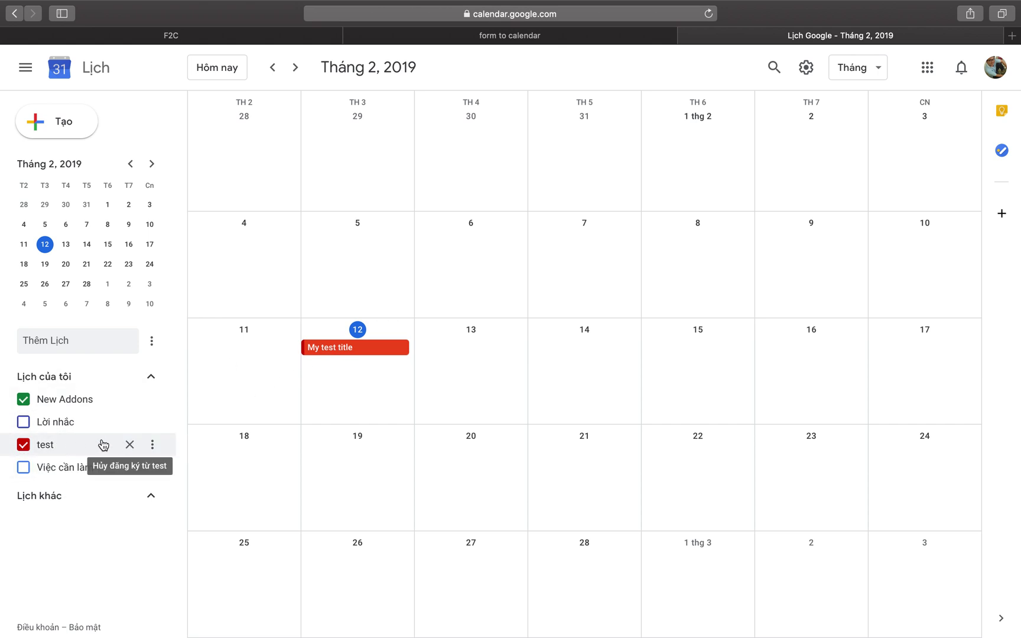
Step: Return to the form editor's add-on settings and change the connected calendar to "New Addons"
{"action": "left_click", "coordinate": [201, 37]}
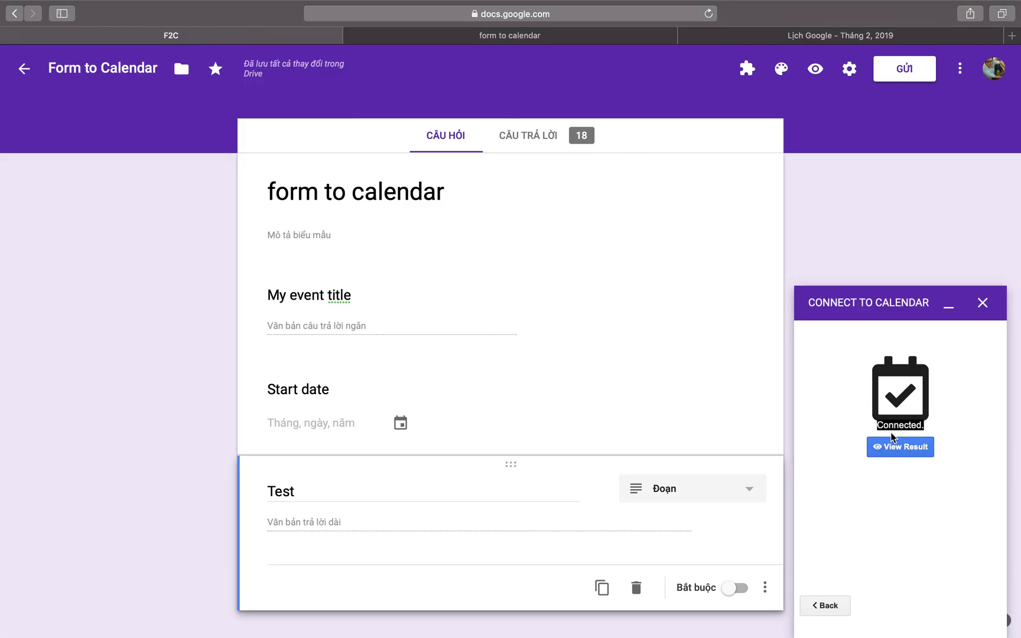
{"action": "left_click", "coordinate": [830, 606]}
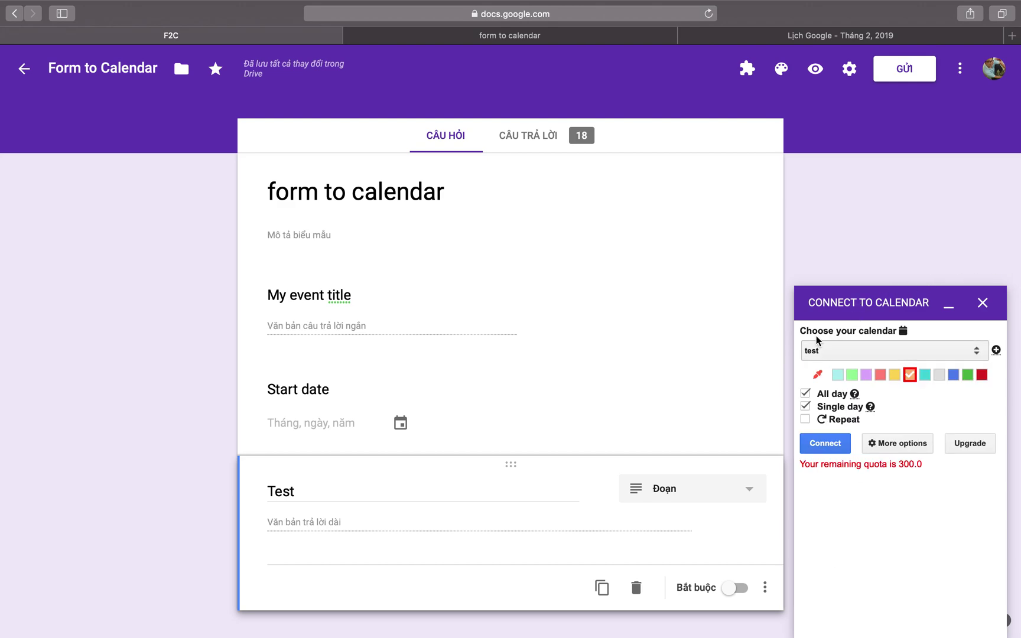
{"action": "left_click", "coordinate": [814, 37]}
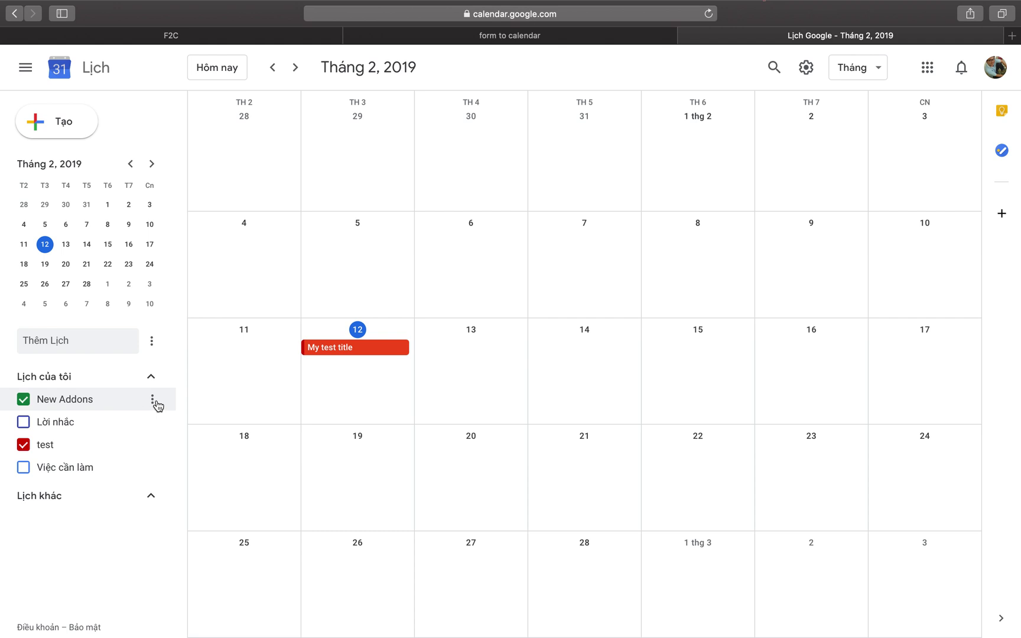
{"action": "left_click", "coordinate": [173, 37]}
{"action": "left_click", "coordinate": [837, 352]}
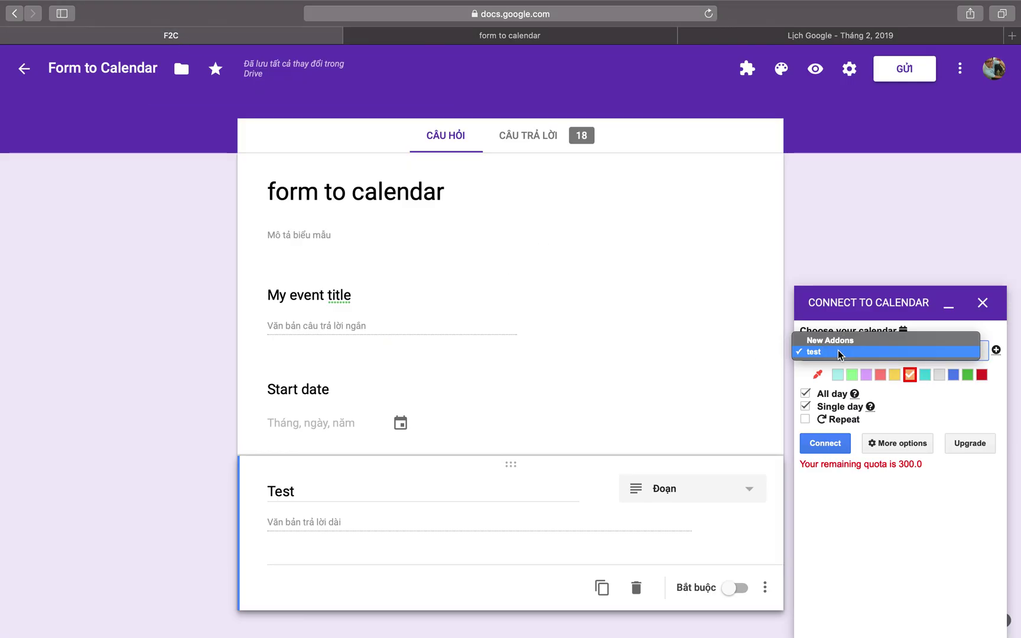
{"action": "left_click", "coordinate": [840, 343]}
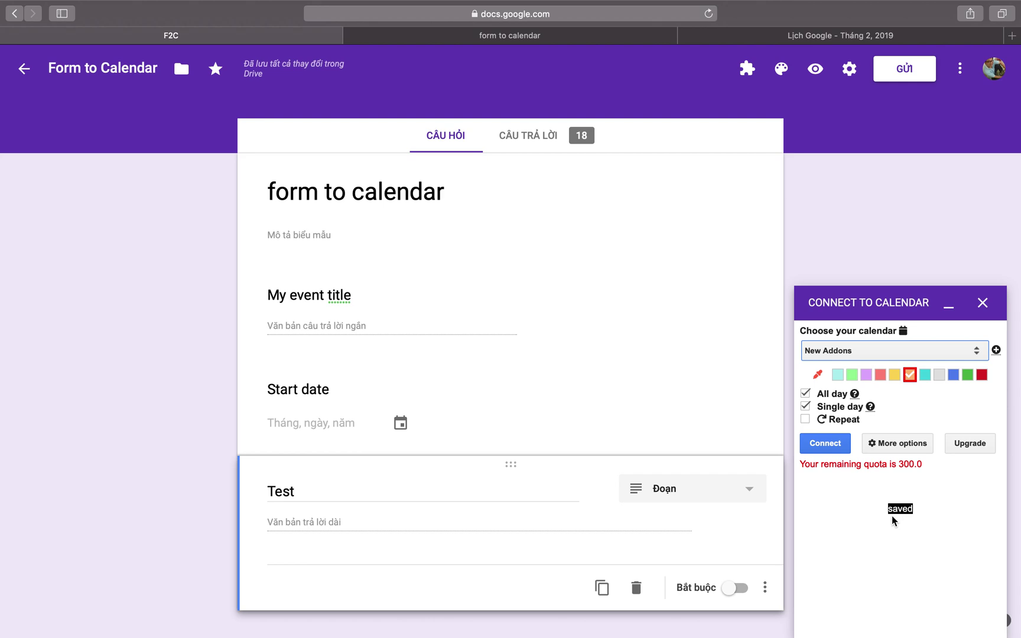
Step: Start another response to the form and answer the event title with "My event title 2"
{"action": "left_click", "coordinate": [455, 37]}
{"action": "left_click", "coordinate": [341, 282]}
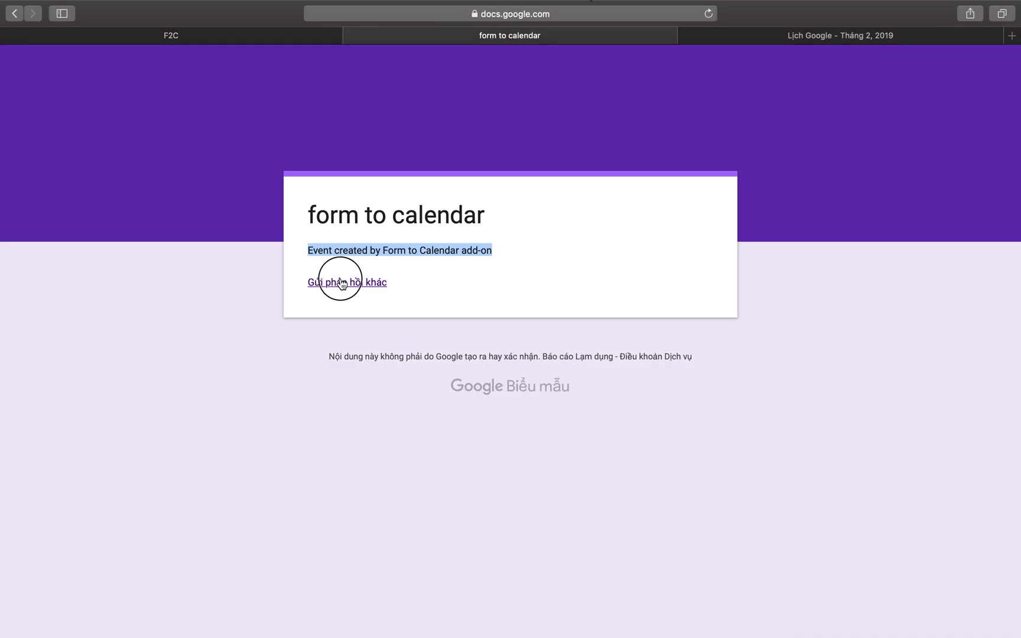
{"action": "left_click", "coordinate": [312, 300]}
{"action": "type", "text": "My event title 2"}
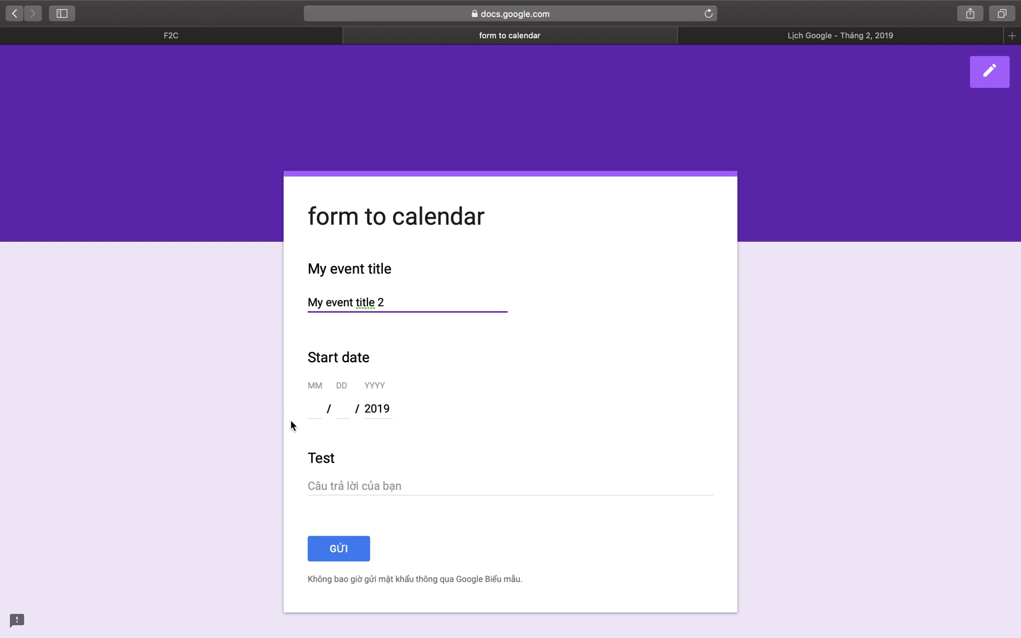
Step: Set the start date to month 2, day 12, answer the Test question with "hello", and submit the response
{"action": "left_click", "coordinate": [311, 412]}
{"action": "type", "text": "2"}
{"action": "key", "text": "Tab"}
{"action": "type", "text": "12"}
{"action": "key", "text": "Tab"}
{"action": "left_click", "coordinate": [397, 493]}
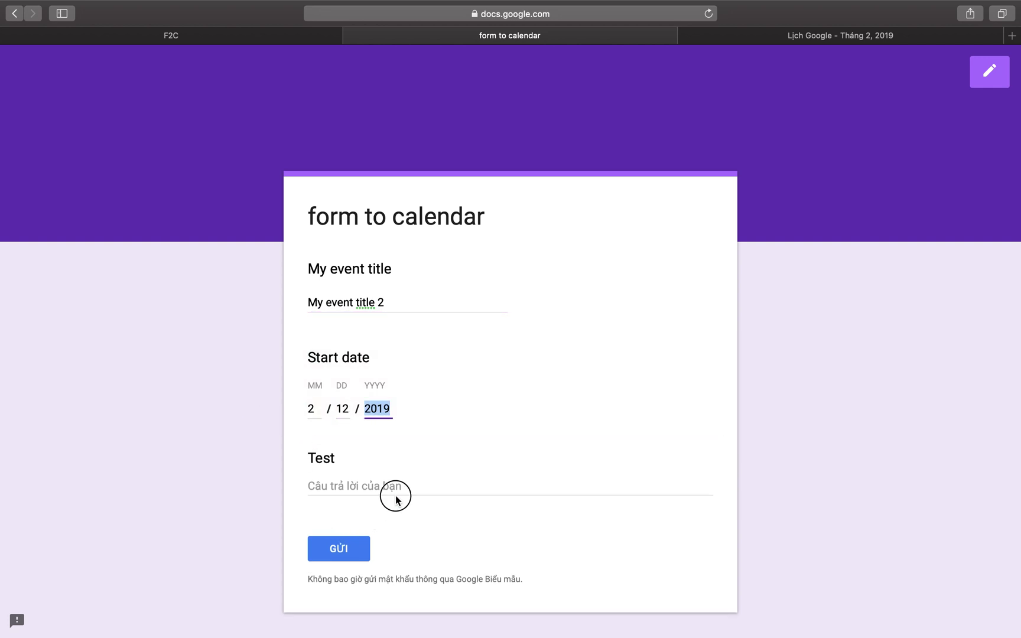
{"action": "type", "text": "hello"}
{"action": "left_click", "coordinate": [349, 553]}
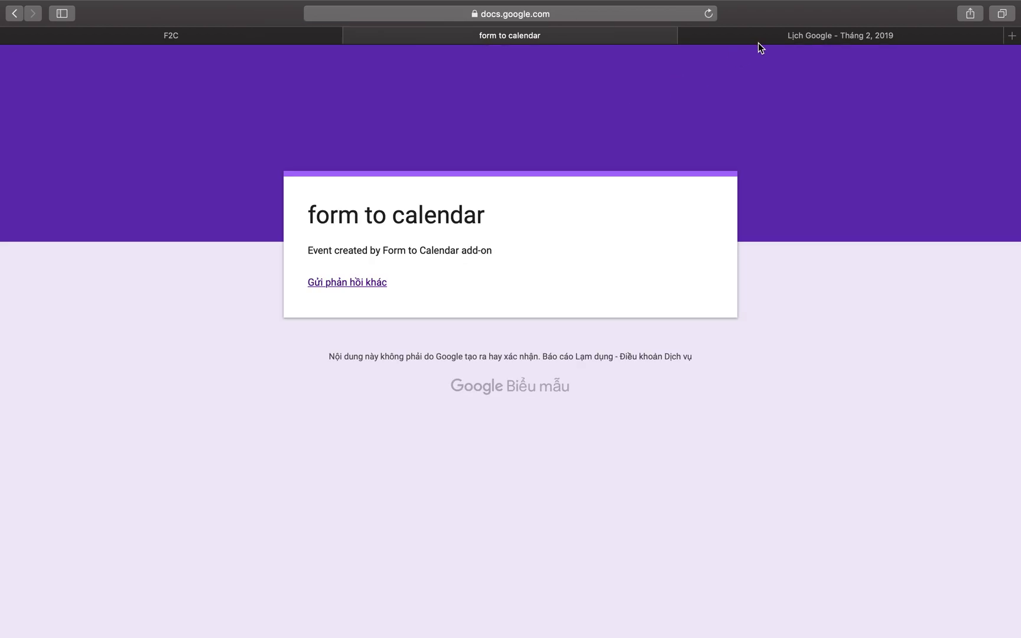
Step: Check Google Calendar for the new event by toggling the calendars, leaving "New Addons" displayed and "test" hidden
{"action": "left_click", "coordinate": [759, 39]}
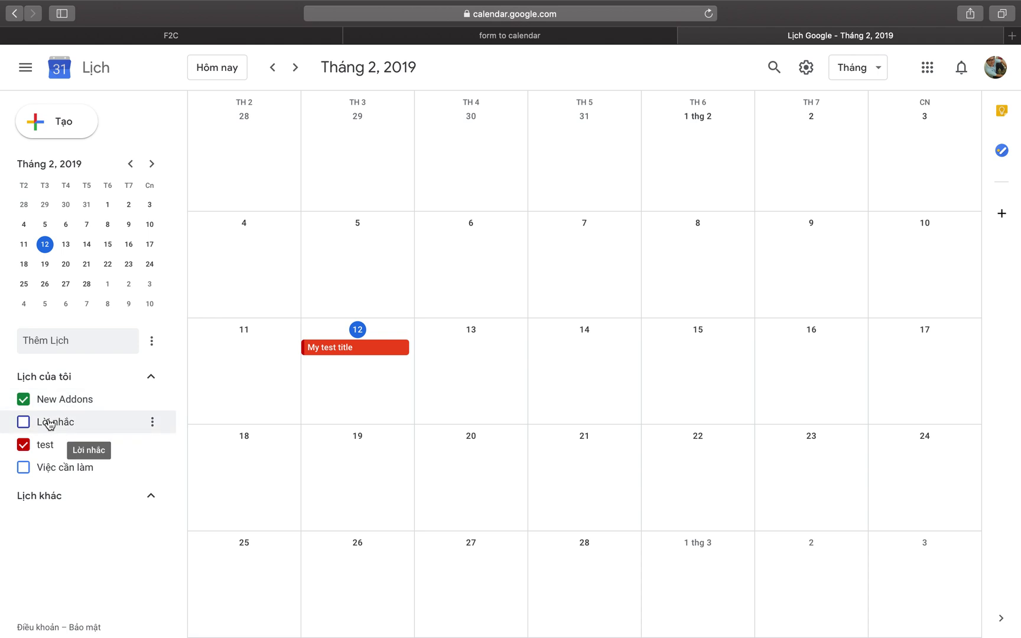
{"action": "left_click", "coordinate": [23, 447]}
{"action": "left_click", "coordinate": [23, 447]}
{"action": "left_click", "coordinate": [23, 400]}
{"action": "left_click", "coordinate": [23, 401]}
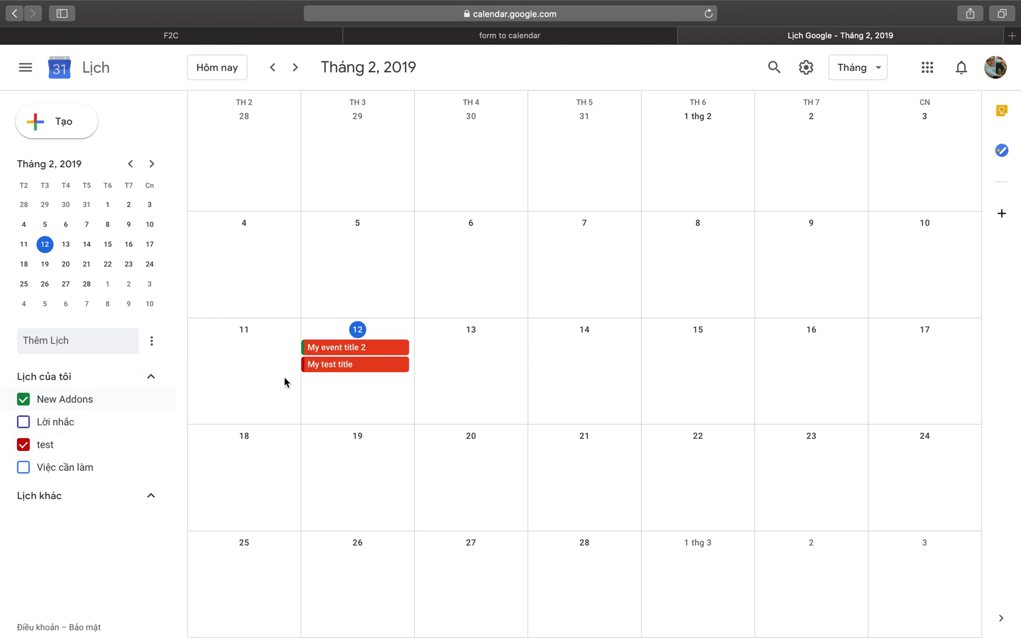
{"action": "left_click", "coordinate": [23, 447]}
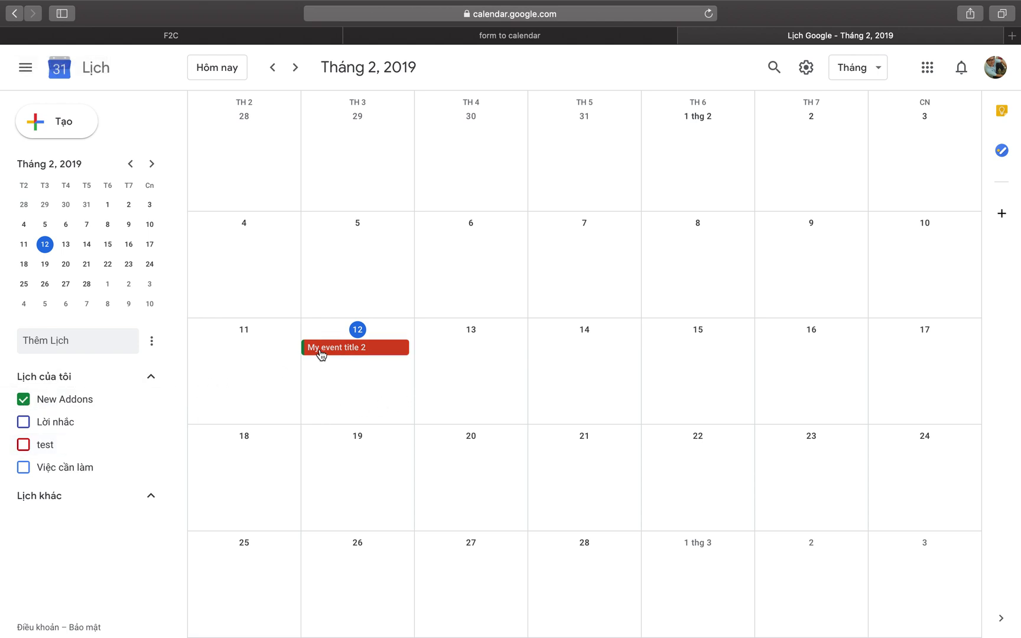
Step: Review individual response 19 in the form editor, including its title, start date and Test answers
{"action": "left_click", "coordinate": [275, 42]}
{"action": "left_click", "coordinate": [528, 133]}
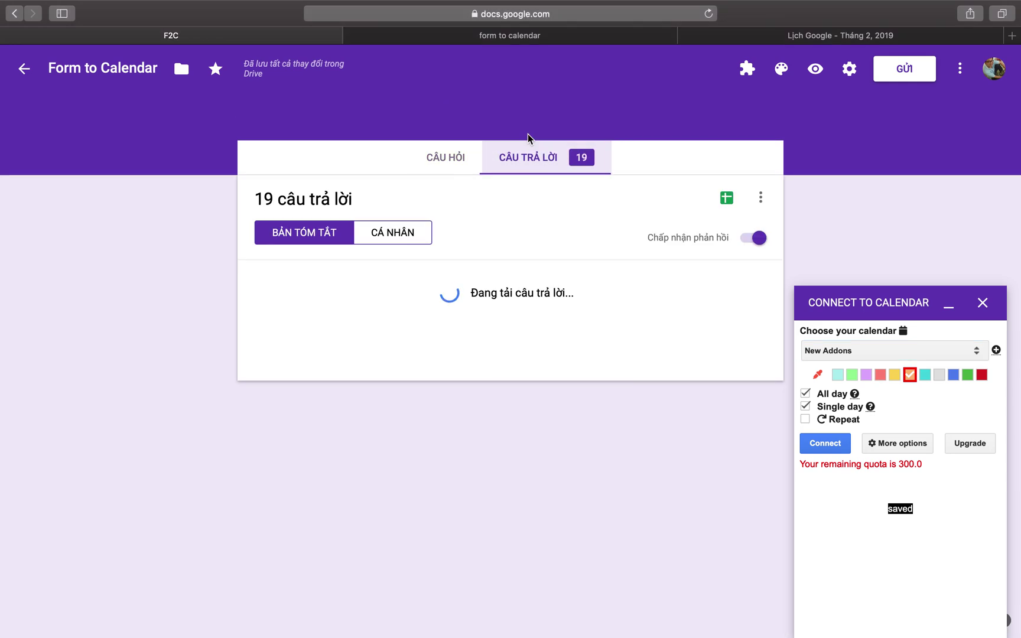
{"action": "left_click", "coordinate": [412, 235]}
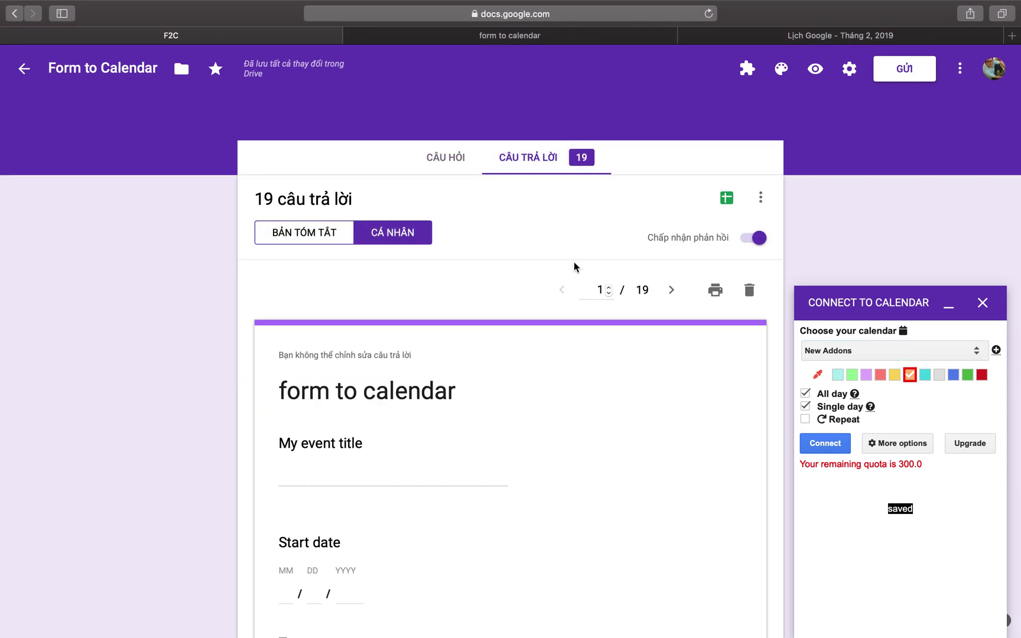
{"action": "left_click", "coordinate": [598, 288]}
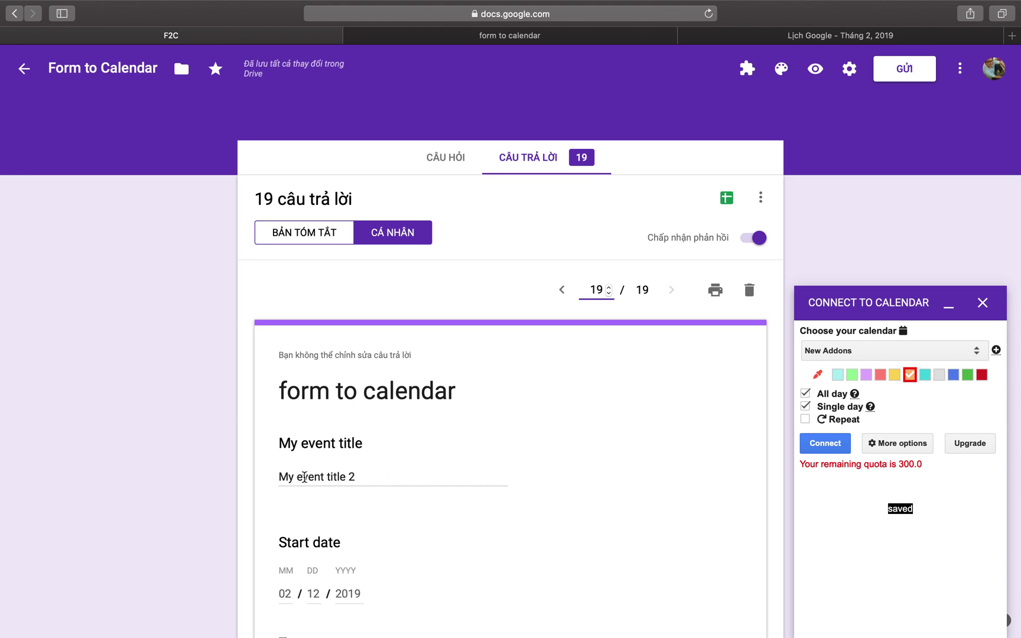
{"action": "triple_click", "coordinate": [358, 479]}
{"action": "scroll", "coordinate": [321, 520], "scroll_direction": "down", "scroll_amount": 3}
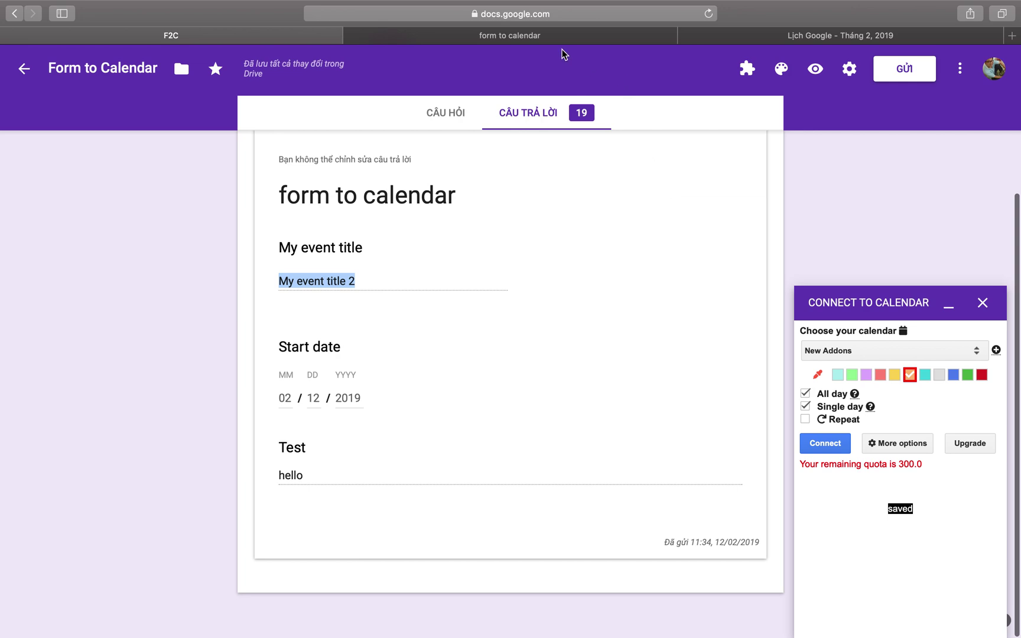
Step: Return to the form's questions and set the add-on's event color to dark red
{"action": "left_click", "coordinate": [451, 114]}
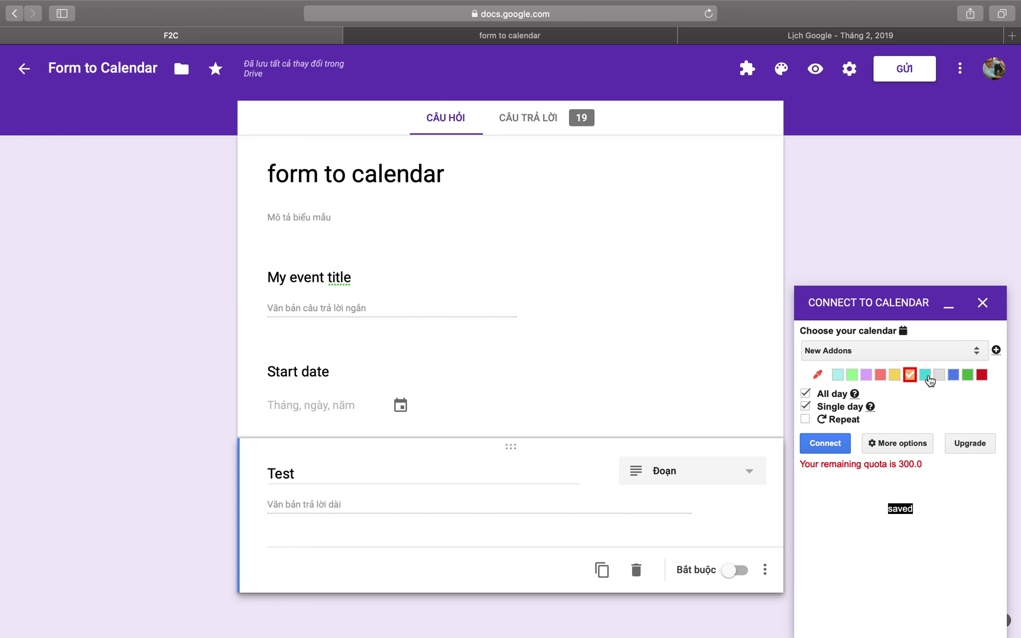
{"action": "left_click", "coordinate": [981, 377]}
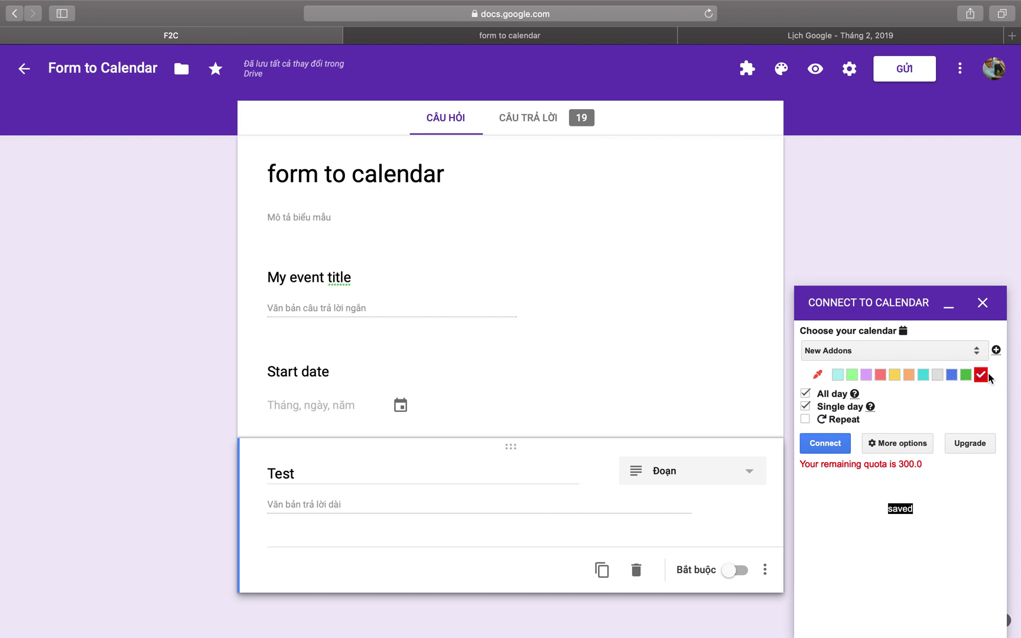
{"action": "left_click", "coordinate": [568, 35]}
{"action": "left_click", "coordinate": [227, 38]}
Step: Open a fresh form preview, close the old response tab, and answer the event title with "test title"
{"action": "left_click", "coordinate": [815, 68]}
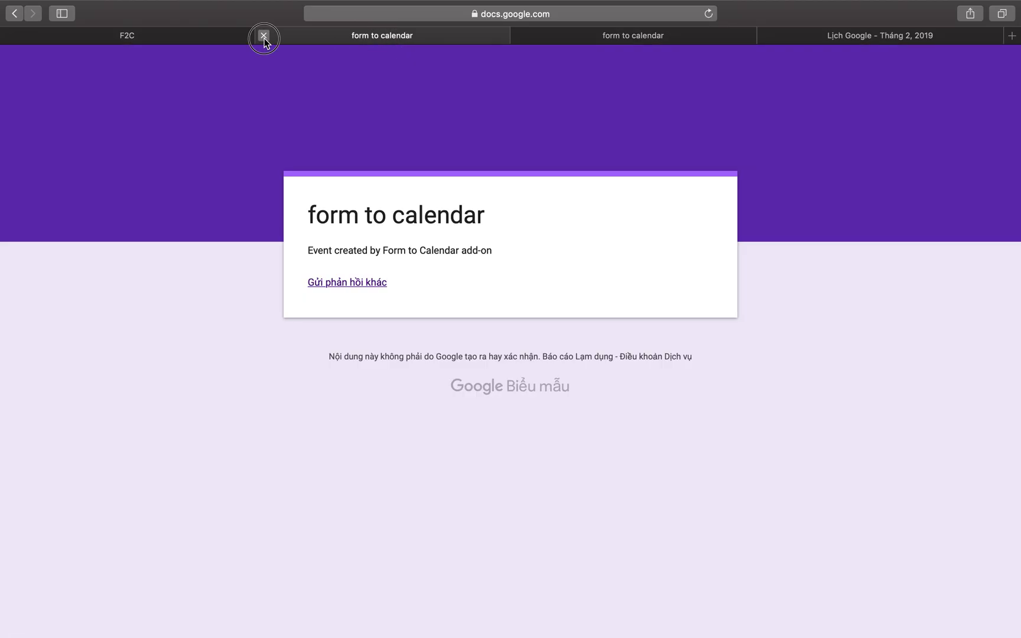
{"action": "left_click", "coordinate": [263, 36]}
{"action": "left_click", "coordinate": [379, 302]}
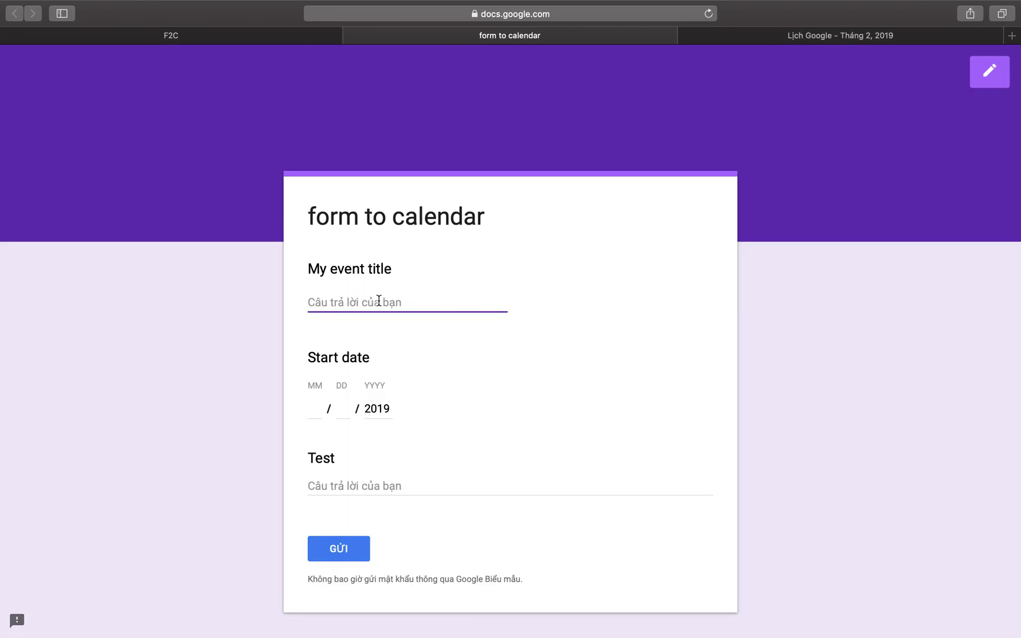
{"action": "type", "text": "test title"}
Step: Set the start date to month 2, day 15, answer the Test question with "hello worl", and submit the response
{"action": "left_click", "coordinate": [319, 406]}
{"action": "type", "text": "2"}
{"action": "left_click", "coordinate": [346, 409]}
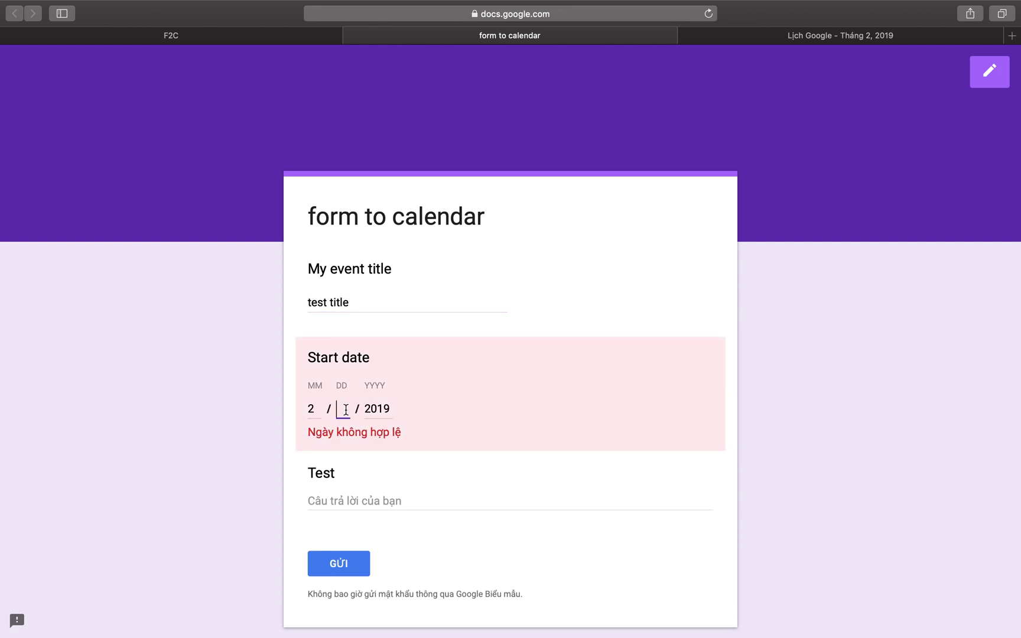
{"action": "type", "text": "15"}
{"action": "key", "text": "Tab"}
{"action": "left_click", "coordinate": [349, 480]}
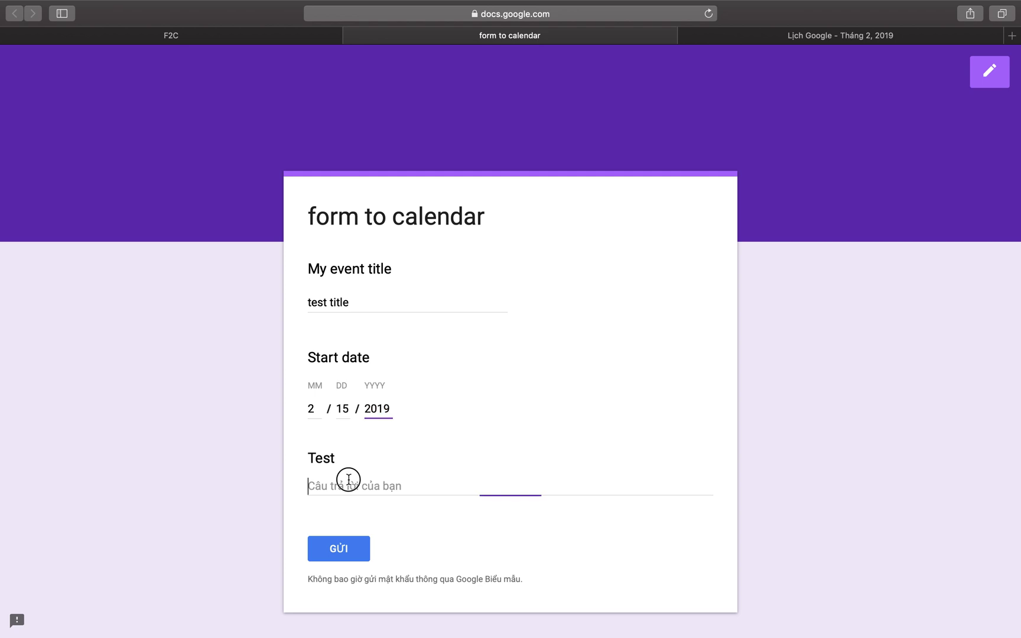
{"action": "type", "text": "hello worl"}
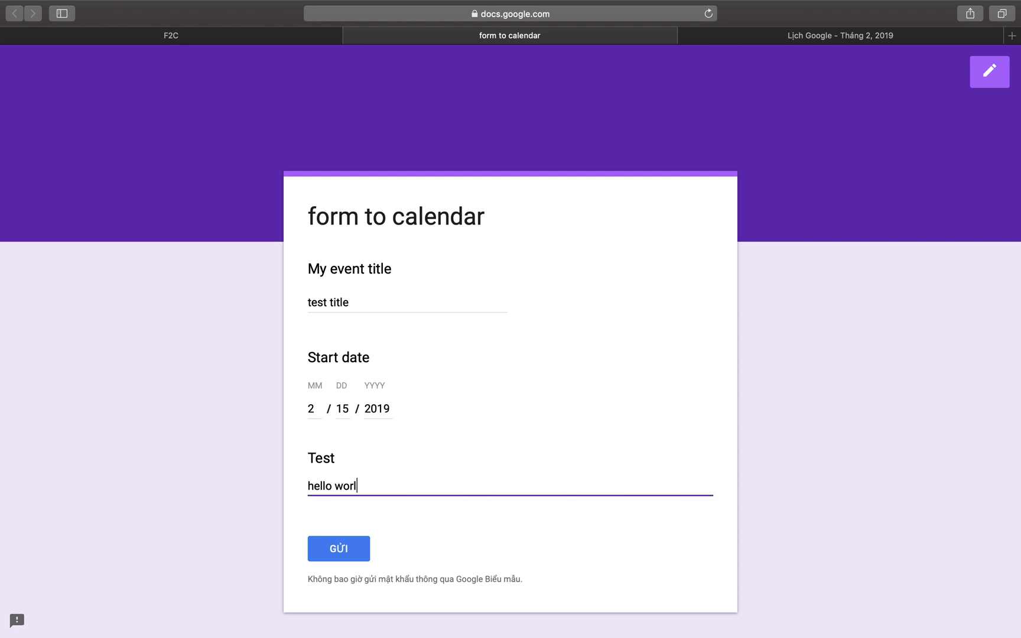
{"action": "left_click", "coordinate": [330, 542]}
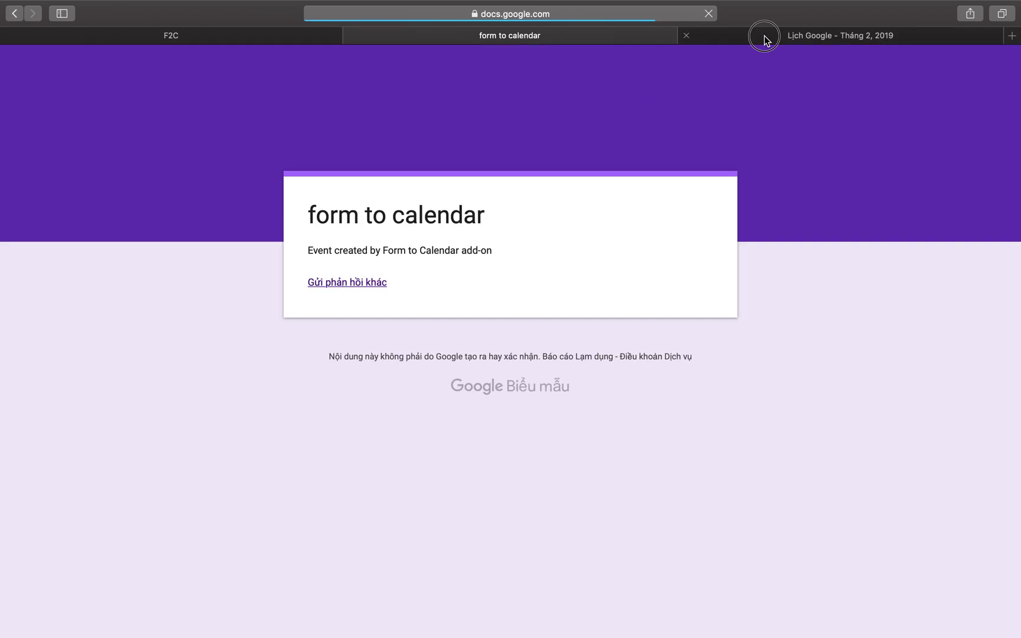
Step: Inspect the details of the "test title" event on February 15 in Google Calendar, and close them
{"action": "left_click", "coordinate": [764, 38]}
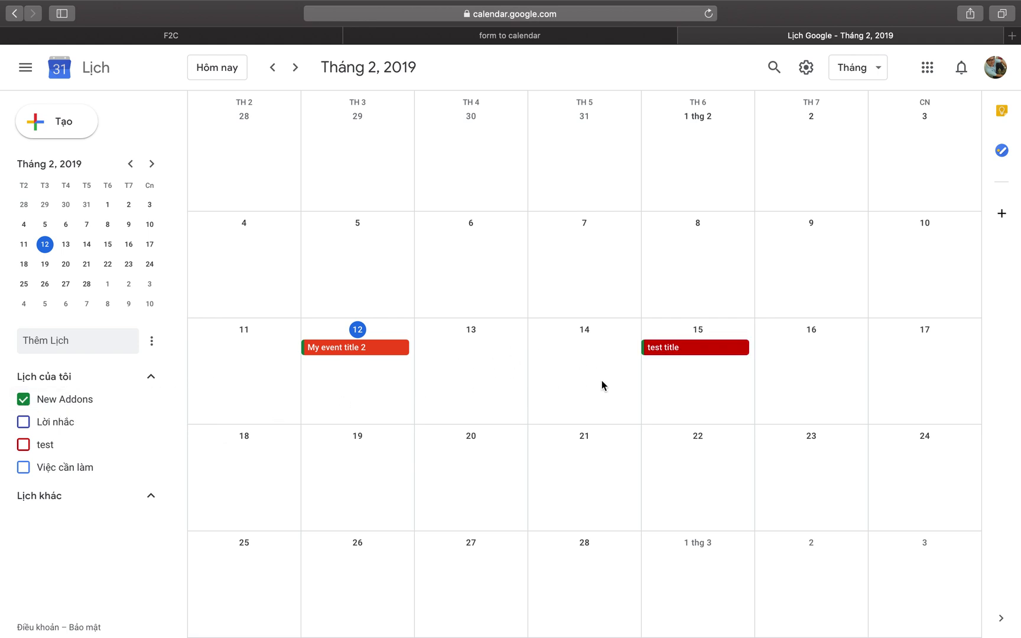
{"action": "left_click", "coordinate": [676, 353]}
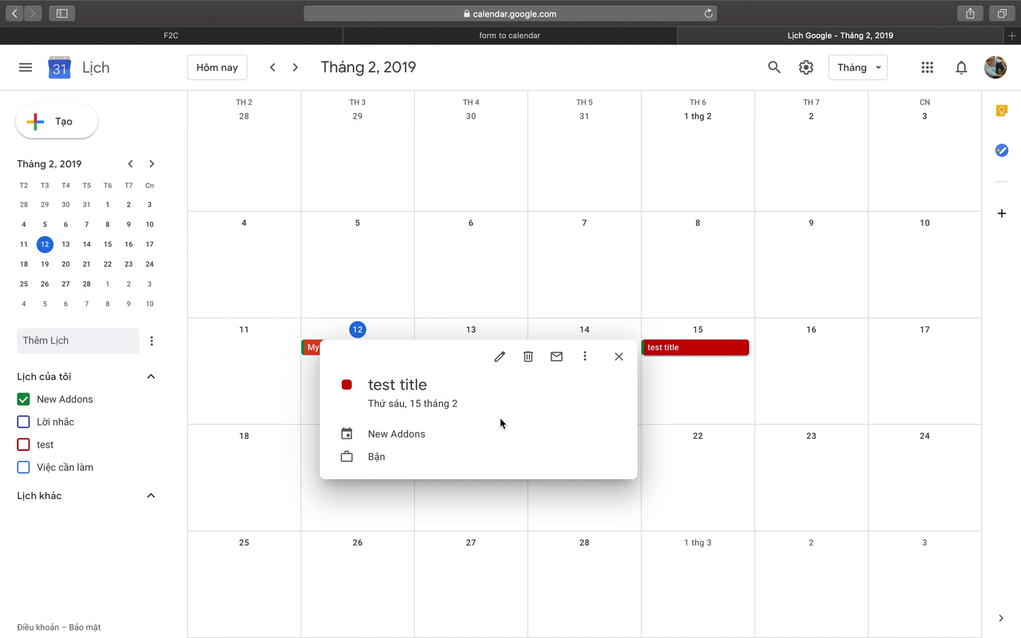
{"action": "left_click", "coordinate": [619, 360]}
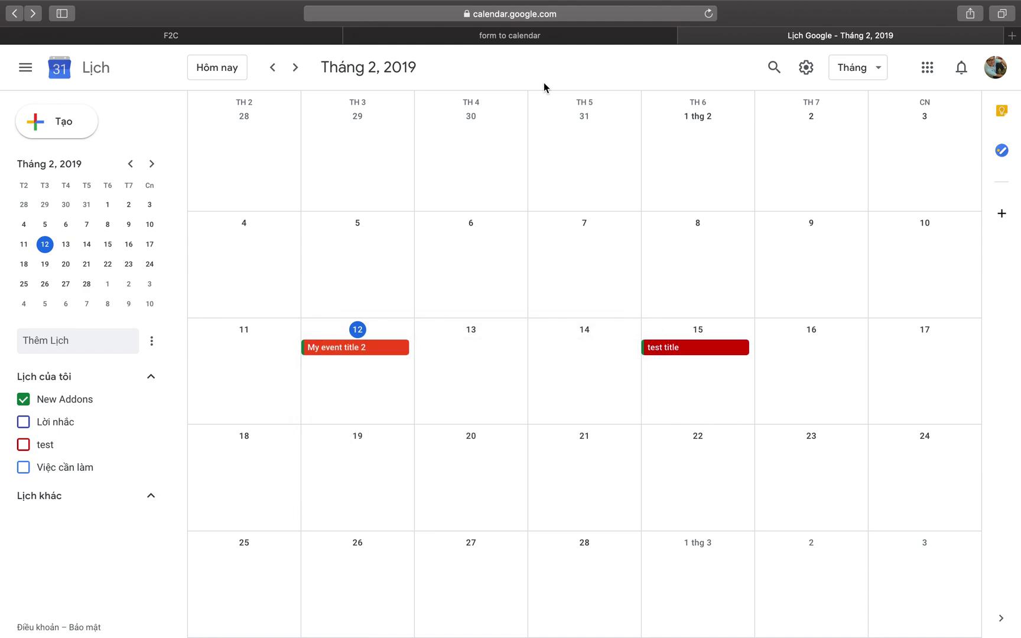
Step: Revisit the form editor, and open another blank response from the form's confirmation page
{"action": "left_click", "coordinate": [511, 39]}
{"action": "left_click", "coordinate": [253, 35]}
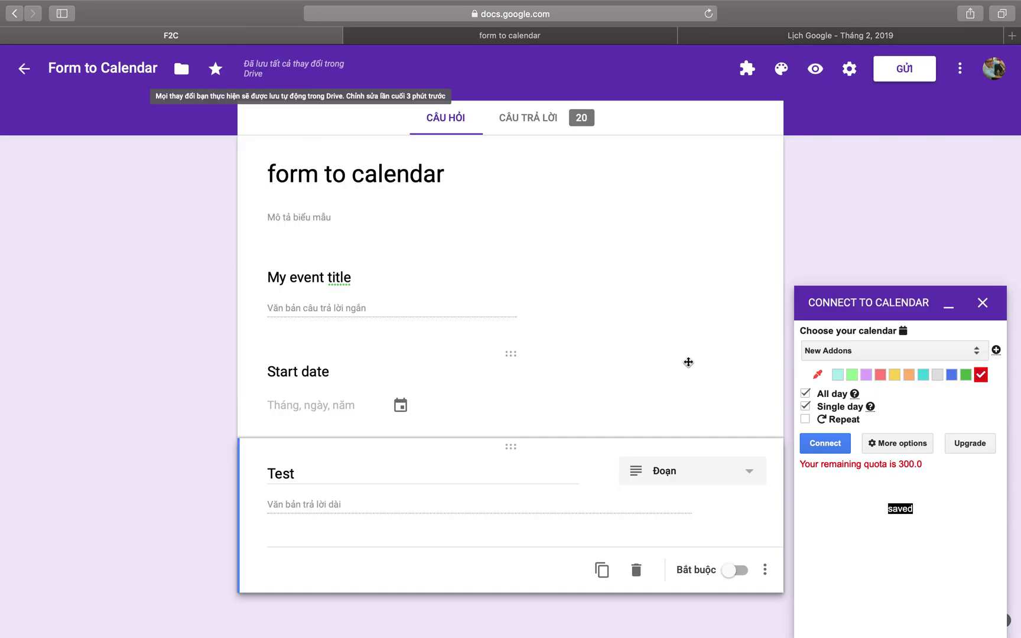
{"action": "left_click", "coordinate": [480, 36]}
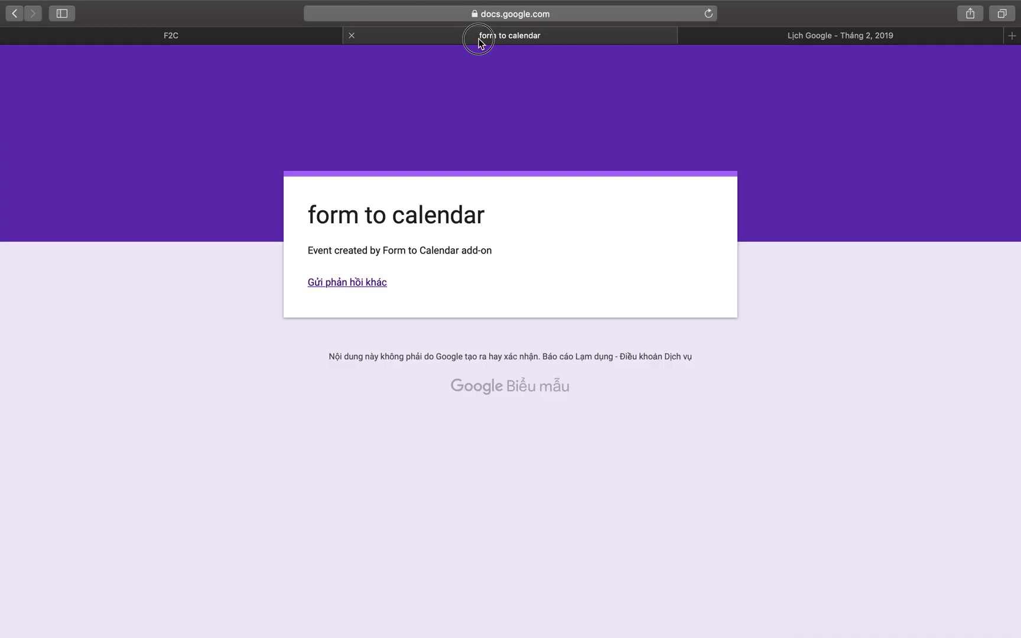
{"action": "left_click", "coordinate": [347, 283]}
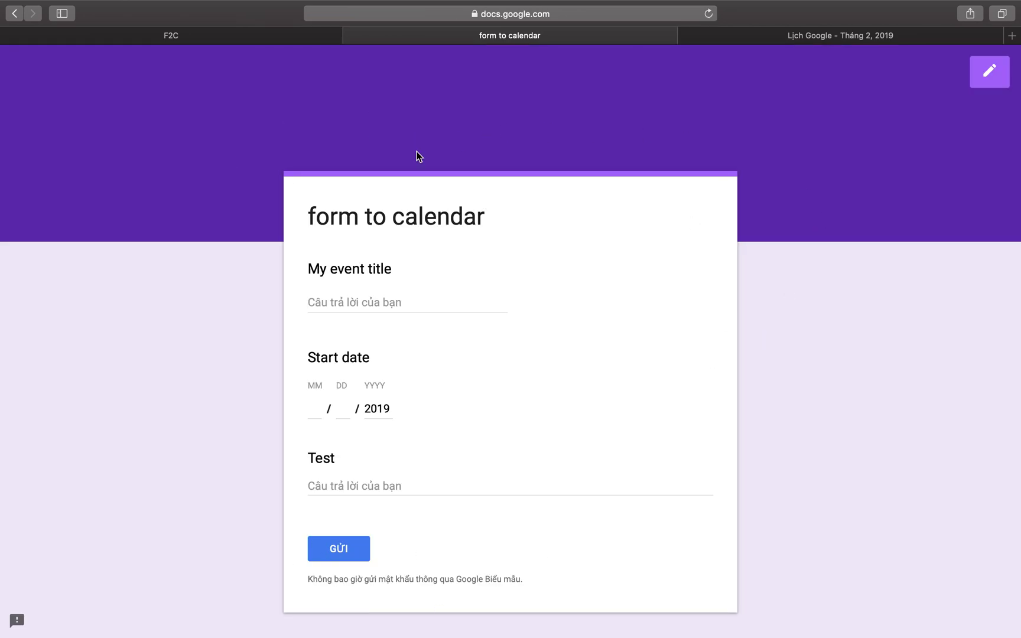
Step: Switch to Google Calendar, show the test calendar's events alongside New Addons, and return to the blank form response
{"action": "left_click", "coordinate": [798, 36]}
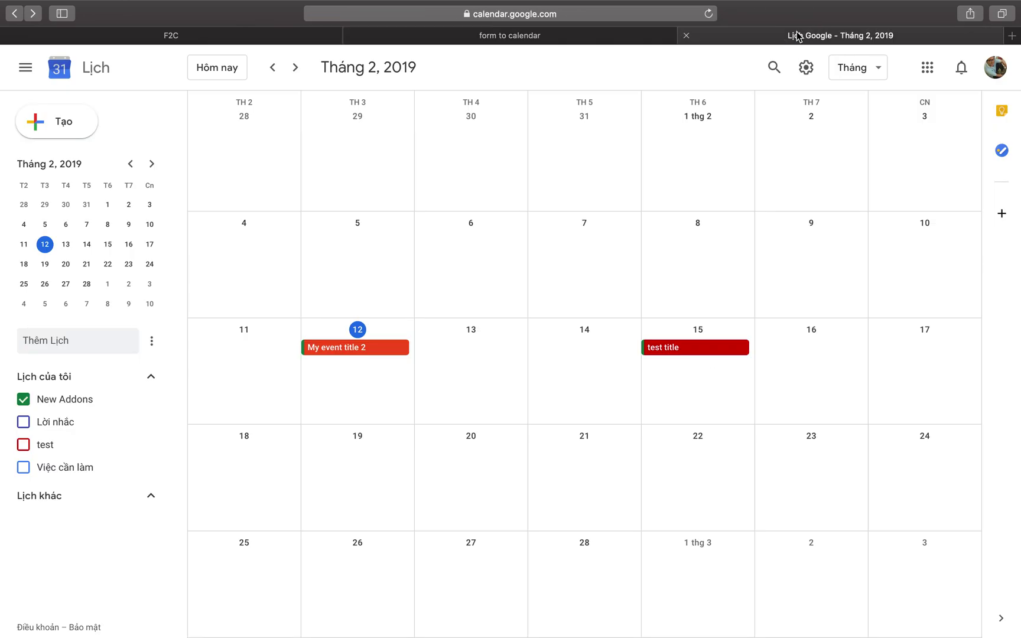
{"action": "left_click", "coordinate": [21, 449]}
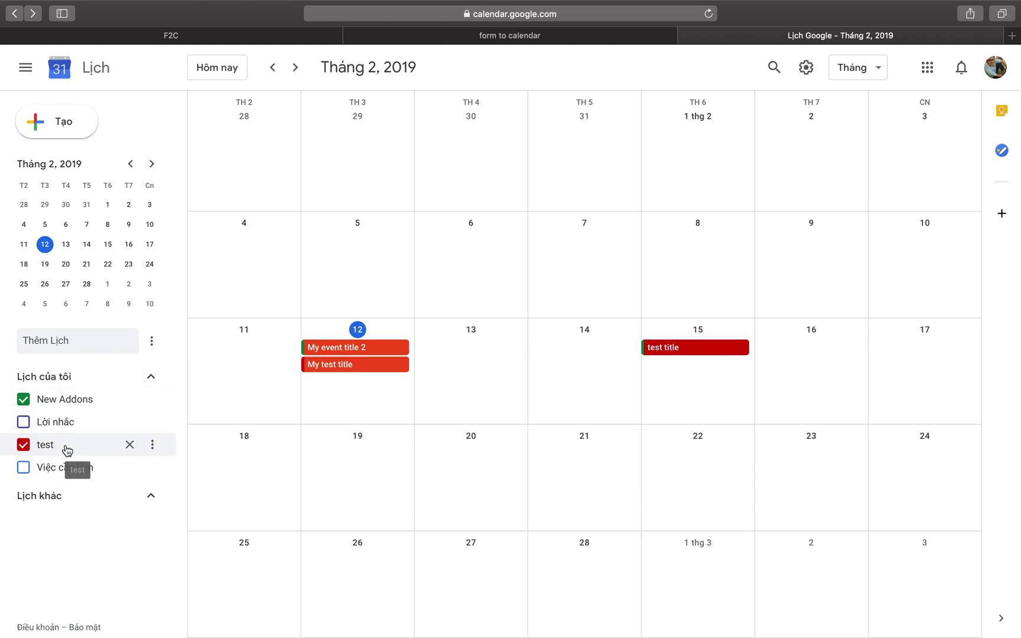
{"action": "left_click", "coordinate": [412, 33]}
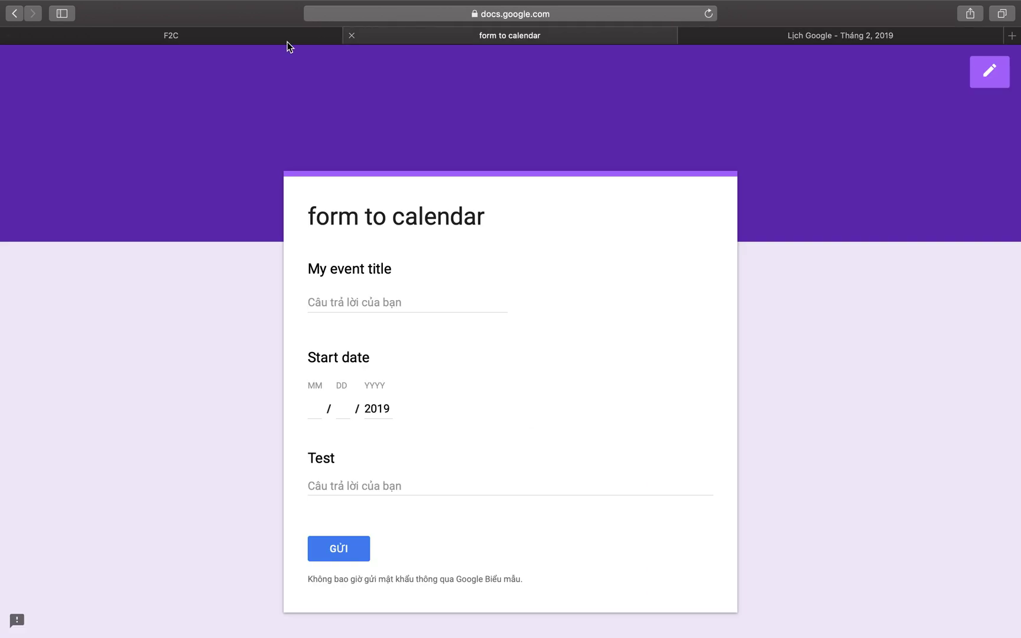
Step: In the form editor, switch the Form to Calendar add-on to multiple calendars and select both New Addons and test
{"action": "left_click", "coordinate": [234, 41]}
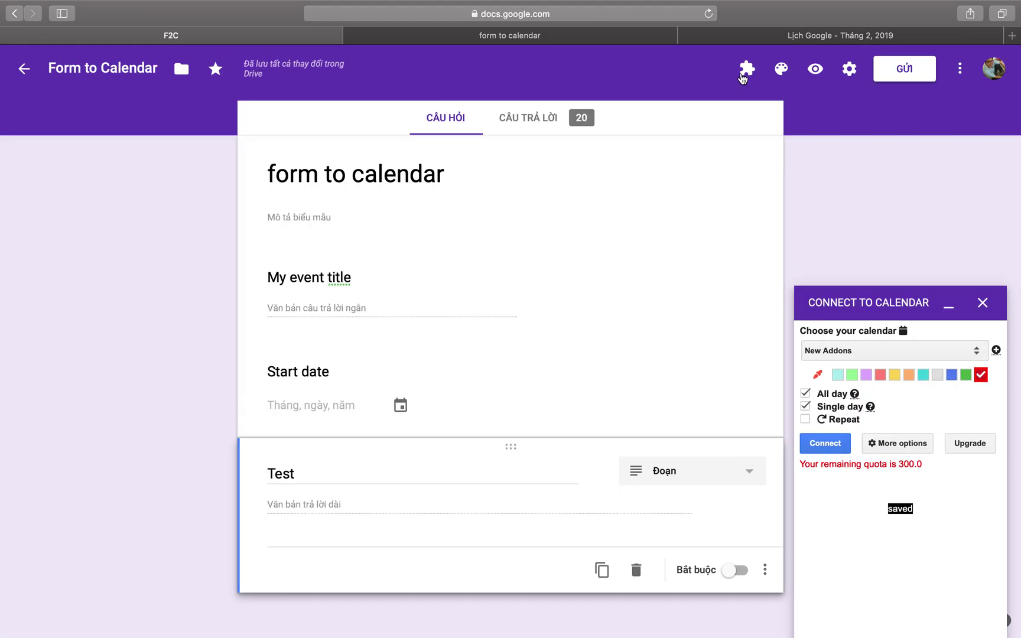
{"action": "left_click", "coordinate": [745, 69]}
{"action": "left_click", "coordinate": [784, 118]}
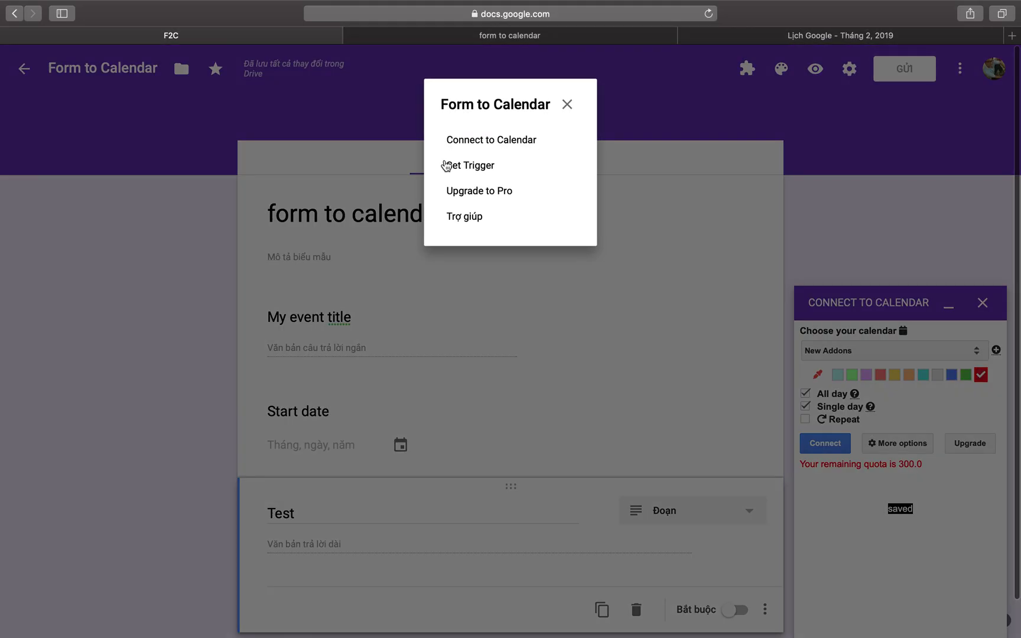
{"action": "left_click", "coordinate": [567, 106]}
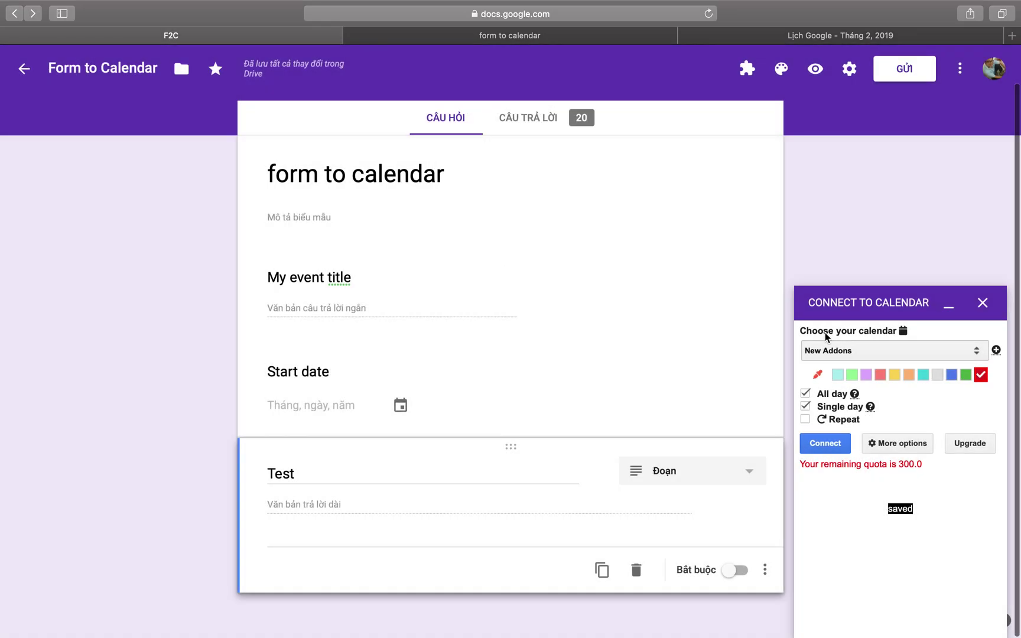
{"action": "left_click", "coordinate": [997, 351]}
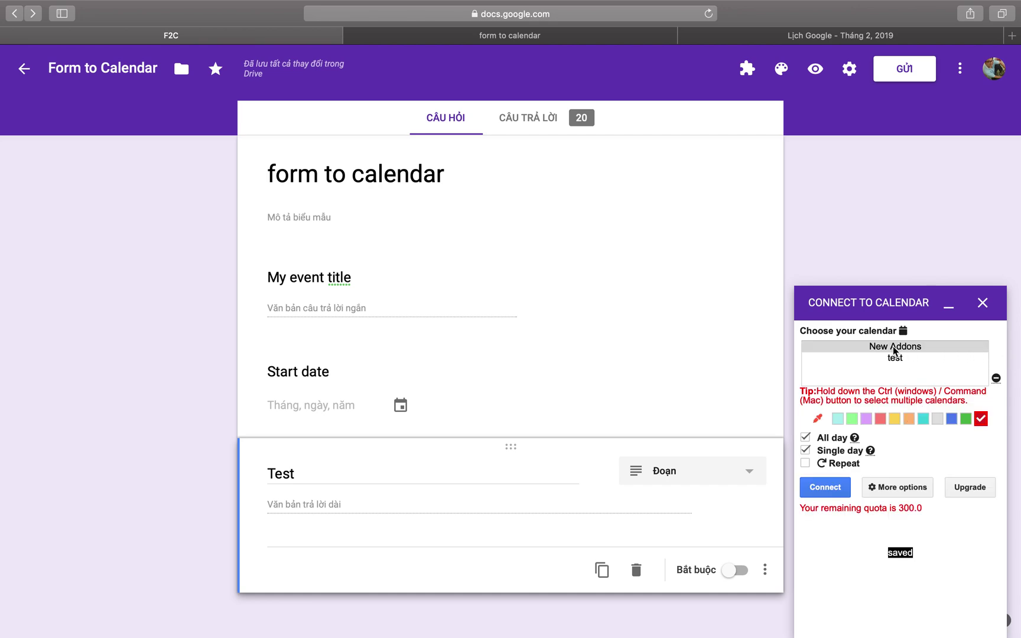
{"action": "left_click", "coordinate": [893, 347]}
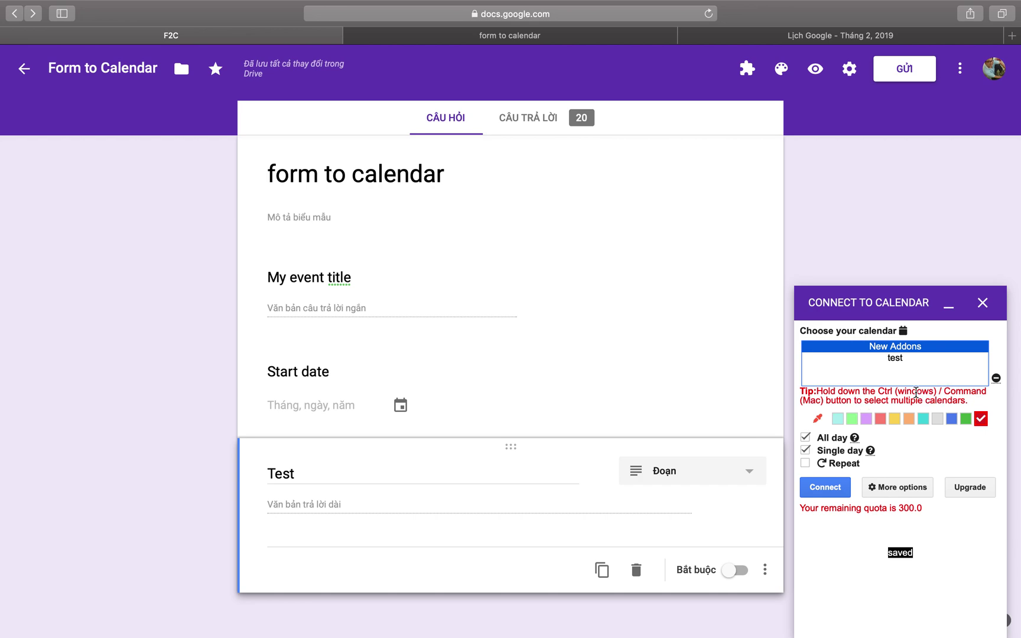
{"action": "left_click", "coordinate": [896, 359], "text": "super"}
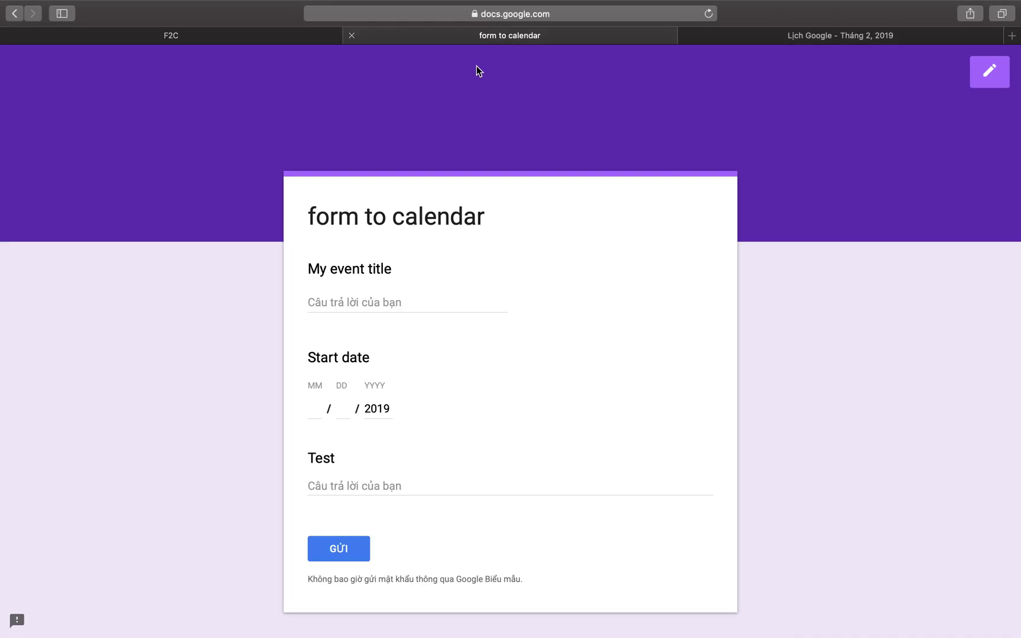
Step: In the blank form response, enter the event title "Hello my friends" and set the start date to month 2, day 19
{"action": "left_click", "coordinate": [394, 303]}
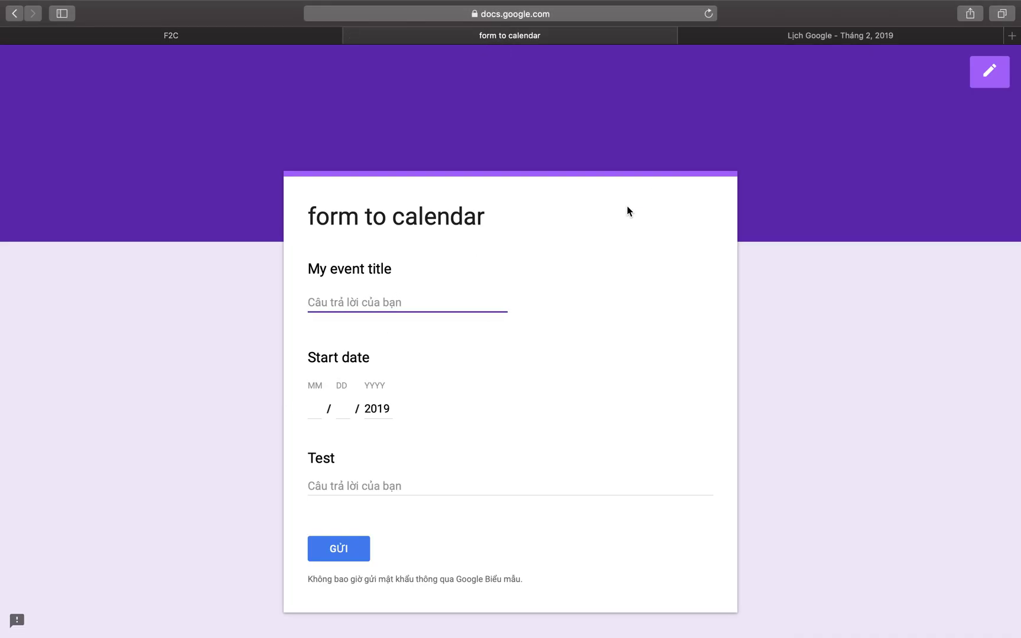
{"action": "type", "text": "Hello"}
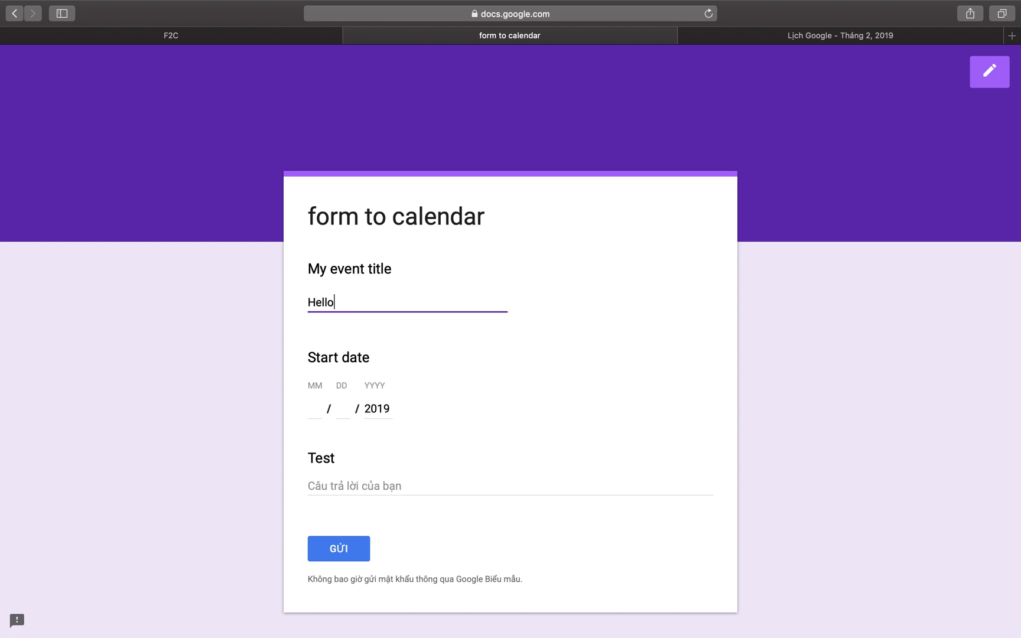
{"action": "type", "text": " my friends"}
{"action": "left_click", "coordinate": [314, 408]}
{"action": "type", "text": "2"}
{"action": "left_click", "coordinate": [344, 410]}
{"action": "type", "text": "19"}
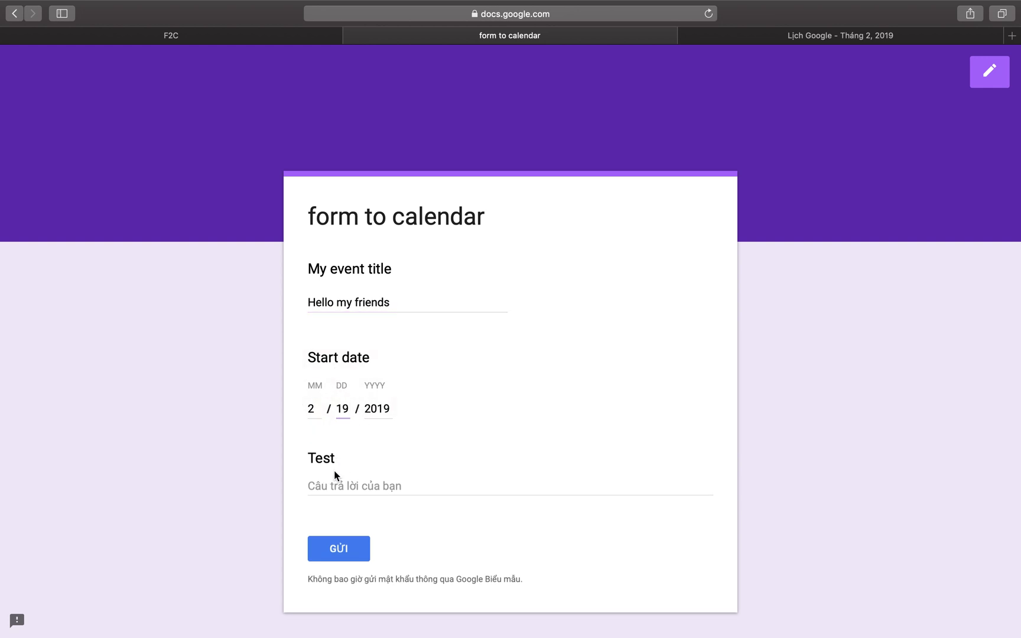
Step: Answer the Test question with "hello oooooo" and submit the response
{"action": "left_click", "coordinate": [331, 488]}
{"action": "type", "text": "hello oooooo"}
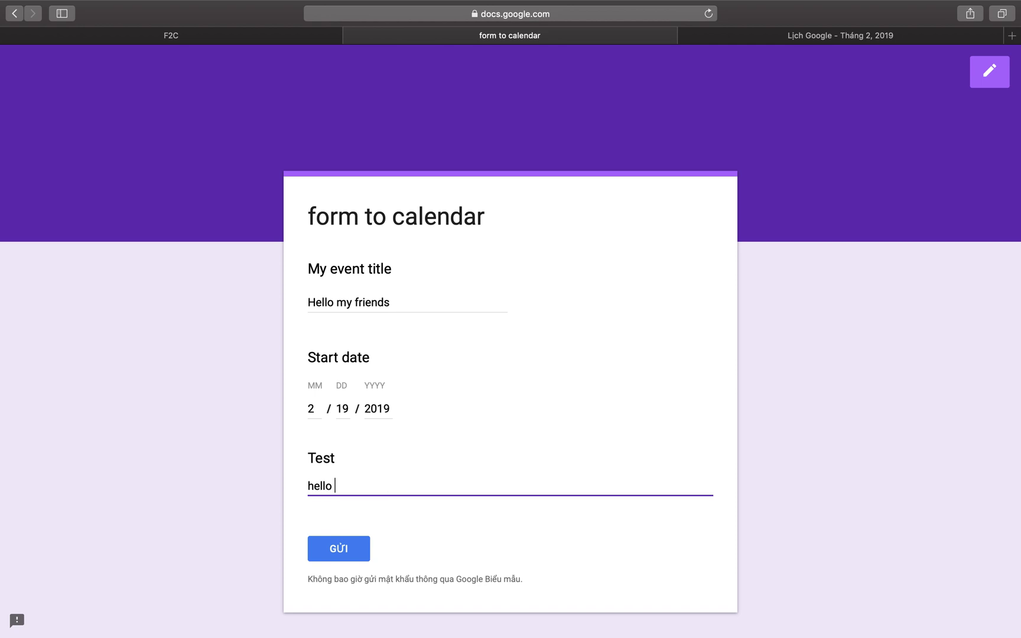
{"action": "left_click", "coordinate": [338, 551]}
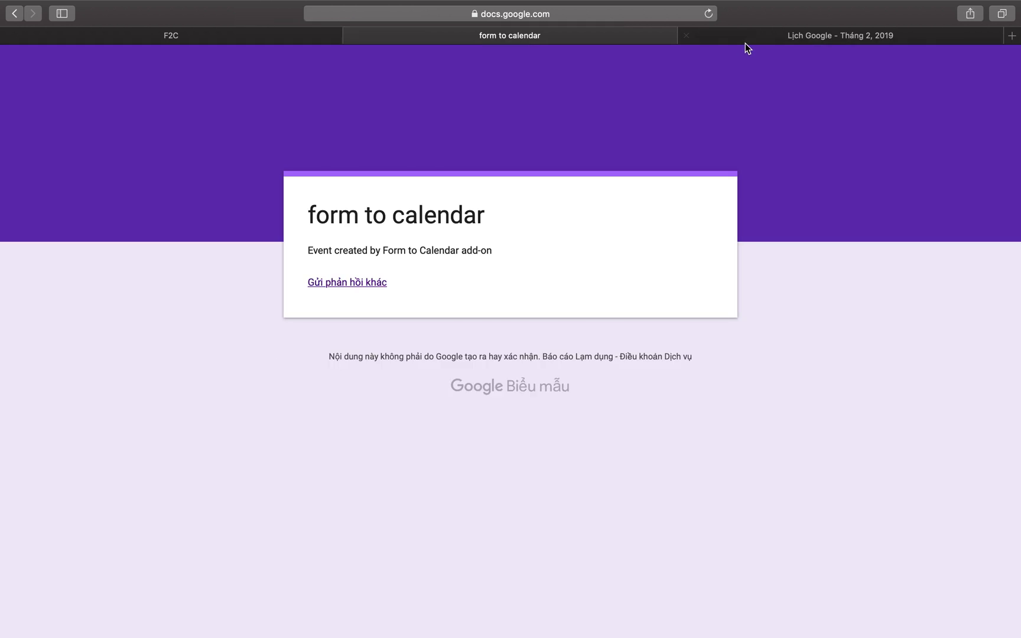
Step: Inspect the two "Hello my friends" events on February 19 in Google Calendar, checking which calendar each belongs to
{"action": "left_click", "coordinate": [745, 42]}
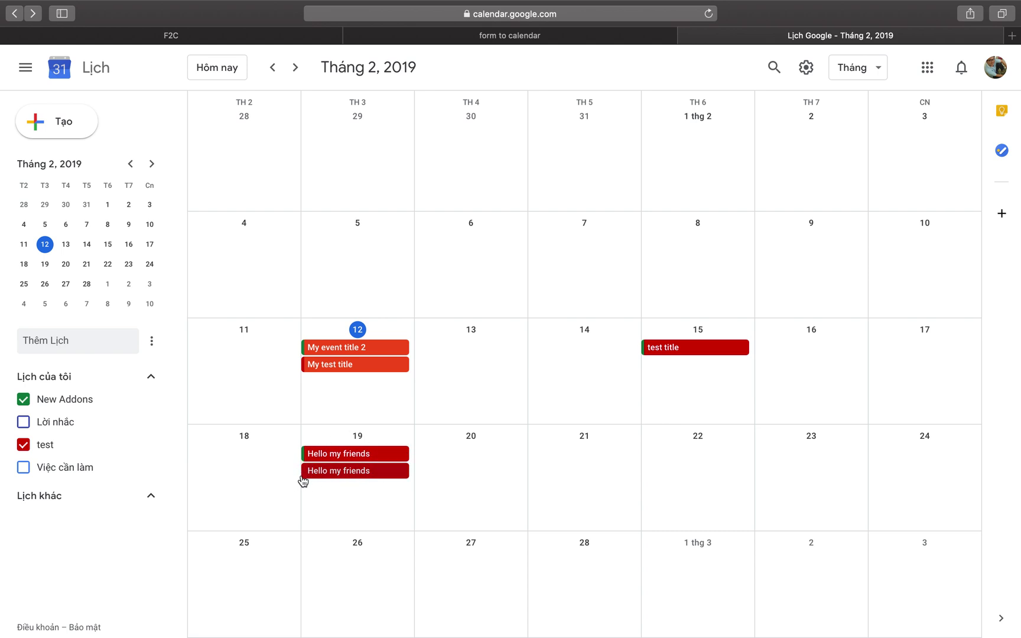
{"action": "left_click", "coordinate": [373, 476]}
{"action": "double_click", "coordinate": [468, 546]}
{"action": "left_click", "coordinate": [347, 456]}
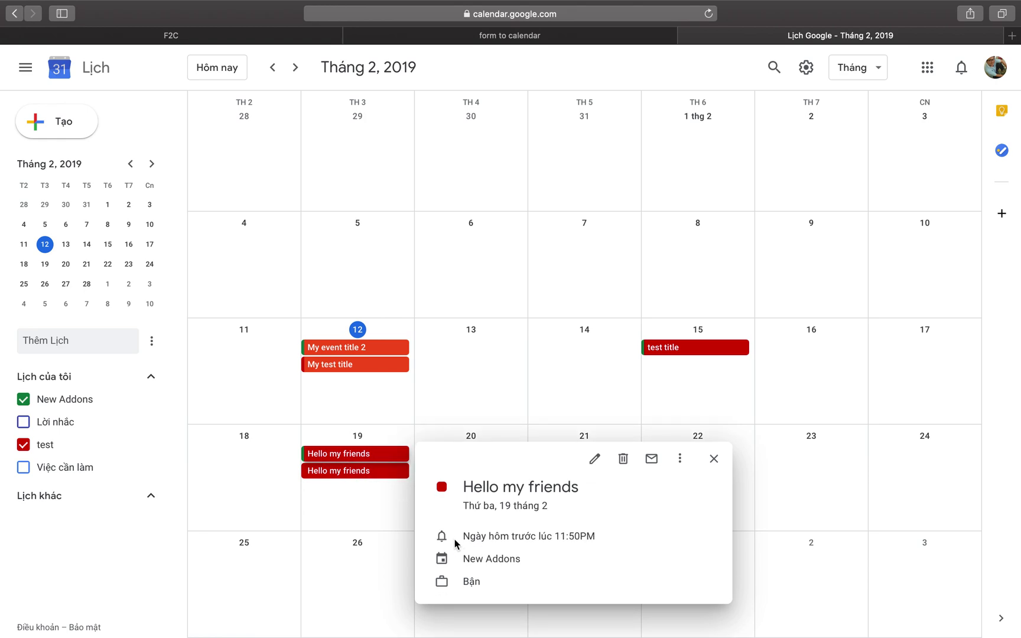
{"action": "triple_click", "coordinate": [467, 559]}
{"action": "left_click", "coordinate": [496, 561]}
{"action": "left_click_drag", "start_coordinate": [524, 562], "coordinate": [464, 560]}
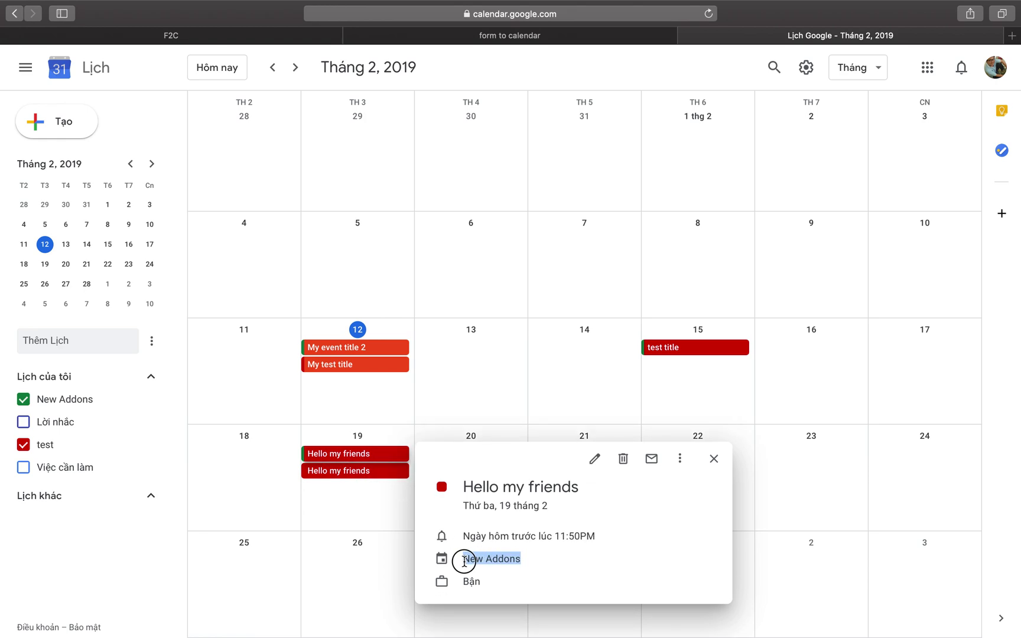
{"action": "left_click", "coordinate": [530, 559]}
{"action": "left_click", "coordinate": [716, 467]}
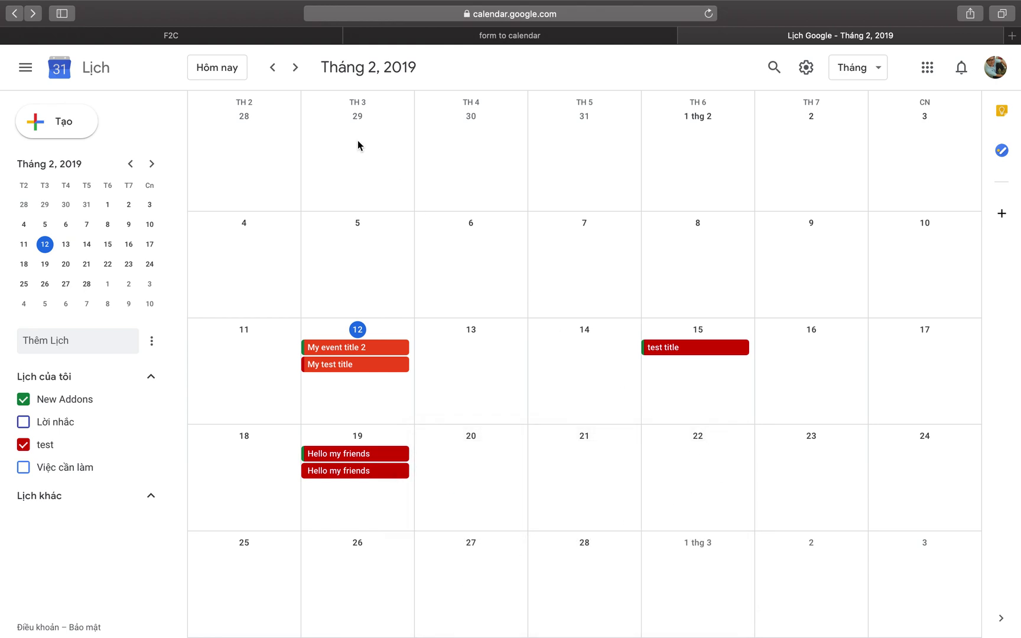
Step: Return to the form editor and set the add-on back to a single calendar, New Addons
{"action": "left_click", "coordinate": [261, 36]}
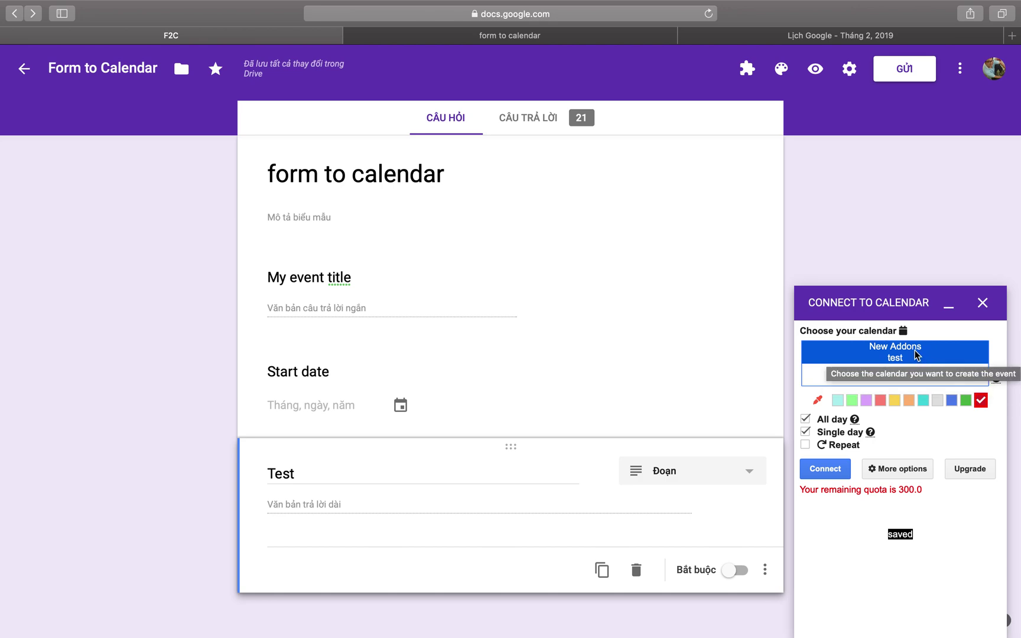
{"action": "left_click", "coordinate": [885, 347]}
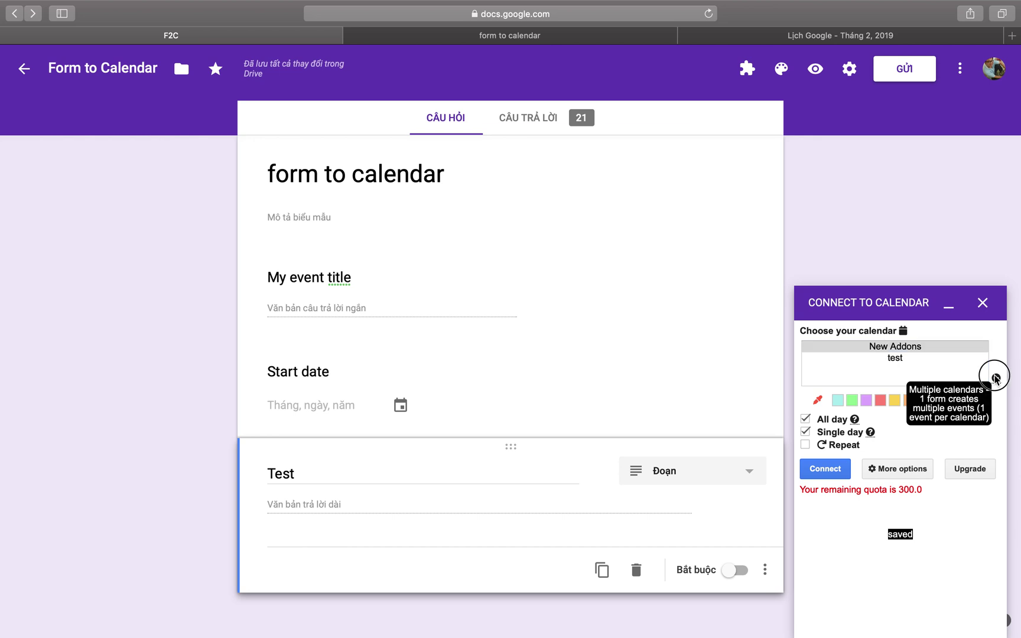
{"action": "left_click", "coordinate": [996, 378]}
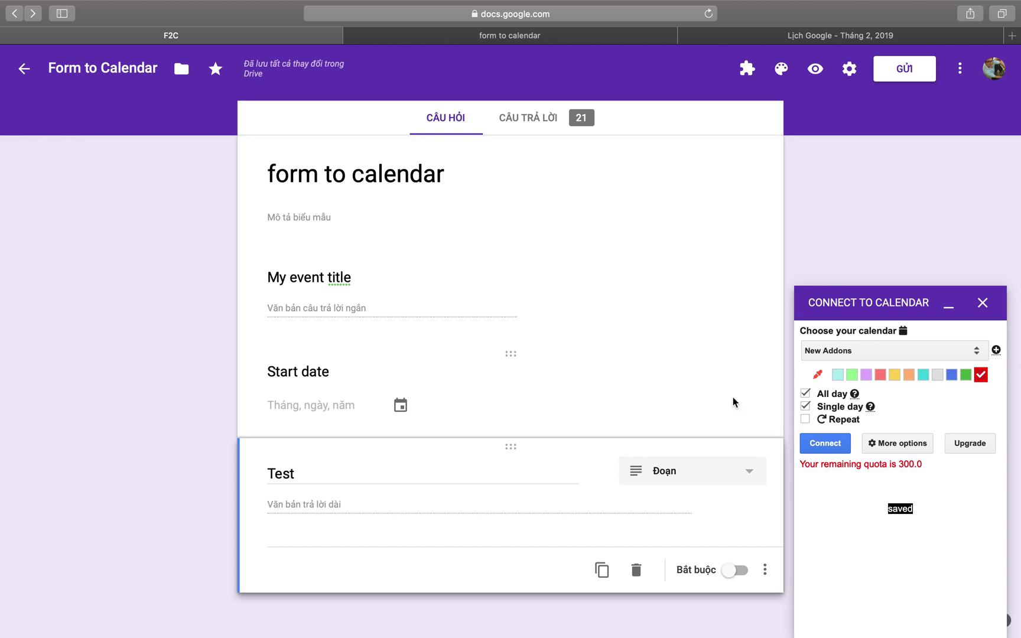
Step: Enable Repeat for the add-on's created events and set the frequency to Weekly
{"action": "left_click", "coordinate": [808, 421]}
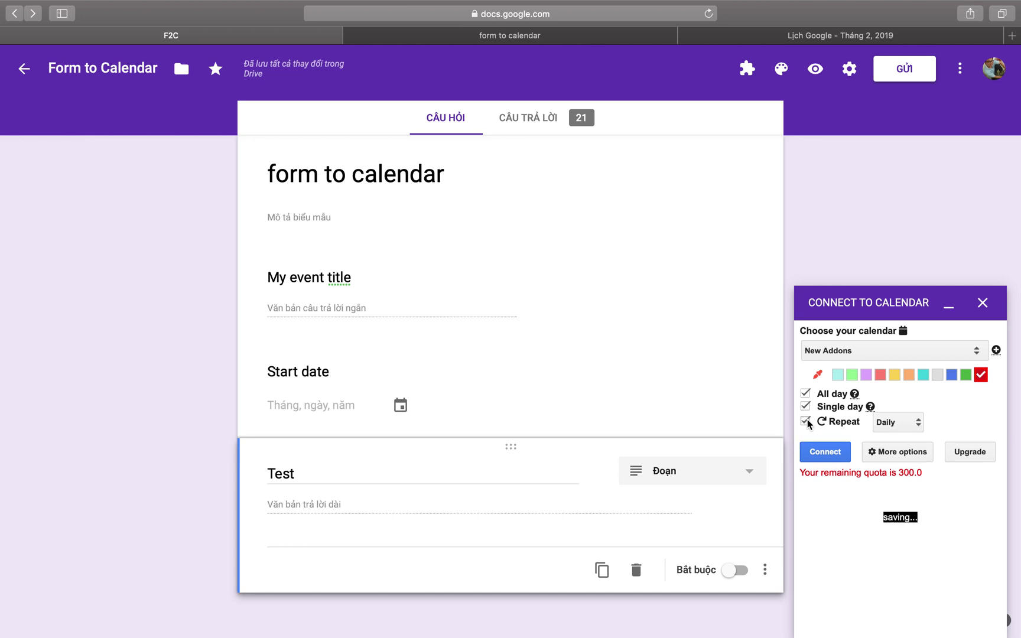
{"action": "left_click", "coordinate": [892, 422]}
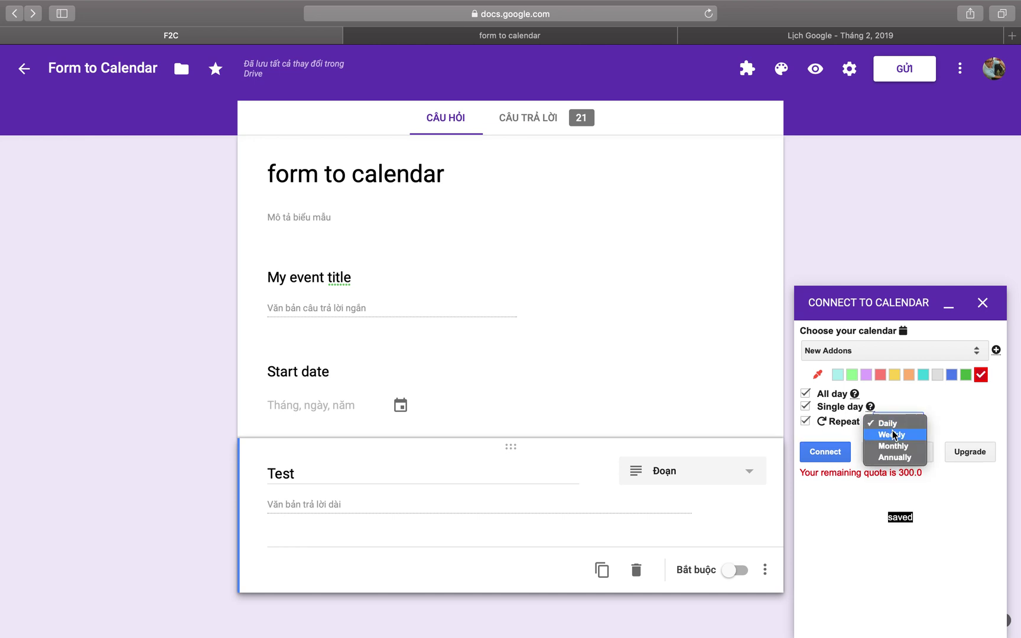
{"action": "left_click", "coordinate": [893, 435]}
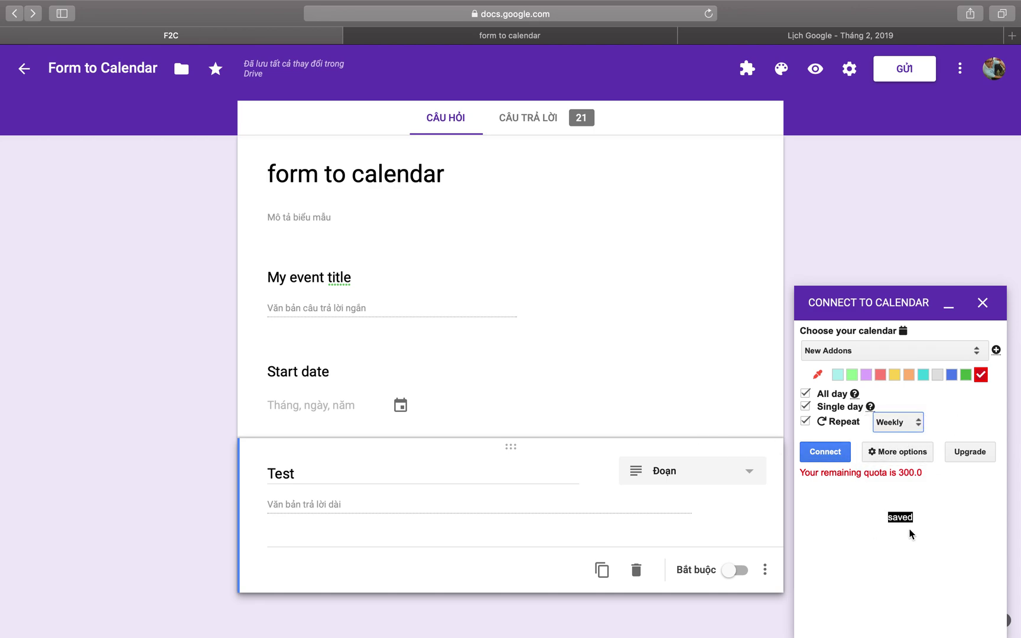
Step: Open another blank response from the form's confirmation page and enter the event title "hello 222"
{"action": "left_click", "coordinate": [452, 36]}
{"action": "left_click", "coordinate": [348, 287]}
{"action": "left_click", "coordinate": [346, 307]}
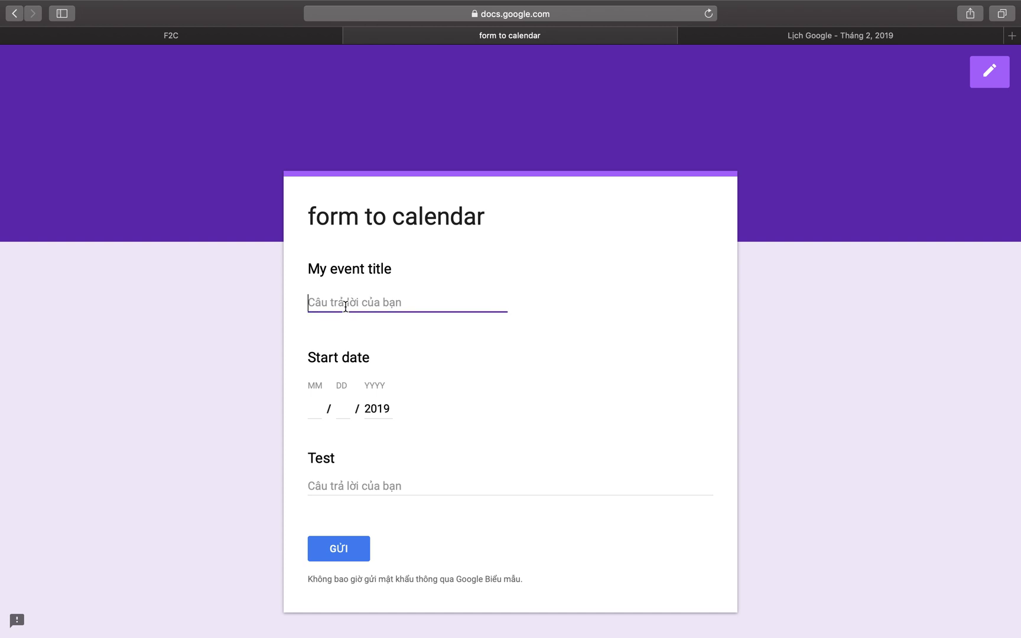
{"action": "type", "text": "hw"}
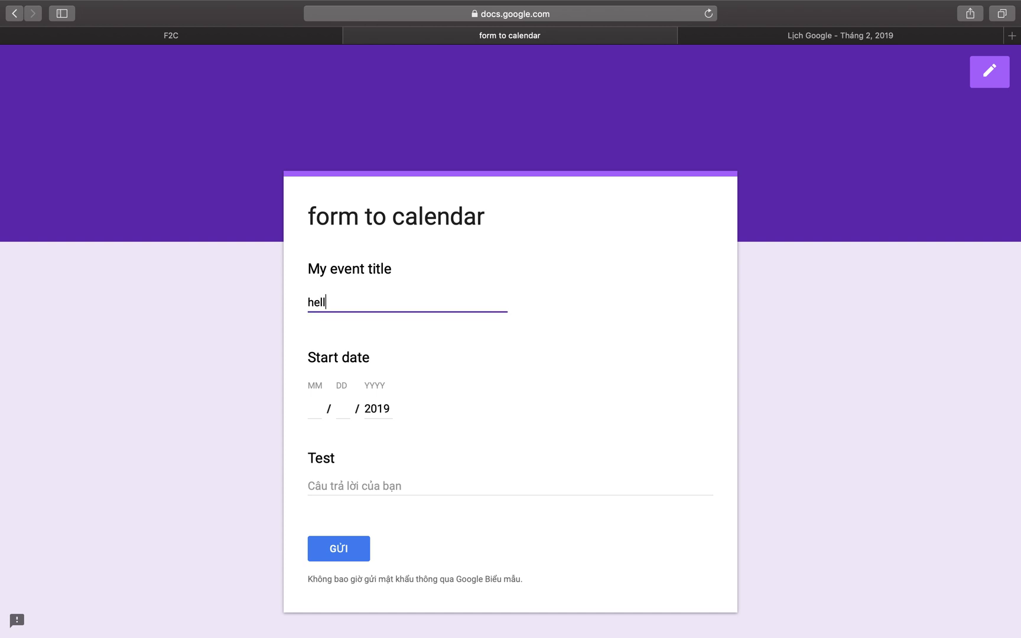
Step: Set the start date to month 2, day 10, answer the Test question with "hello you ^^", and submit the response
{"action": "left_click", "coordinate": [319, 408]}
{"action": "type", "text": "2"}
{"action": "key", "text": "Tab"}
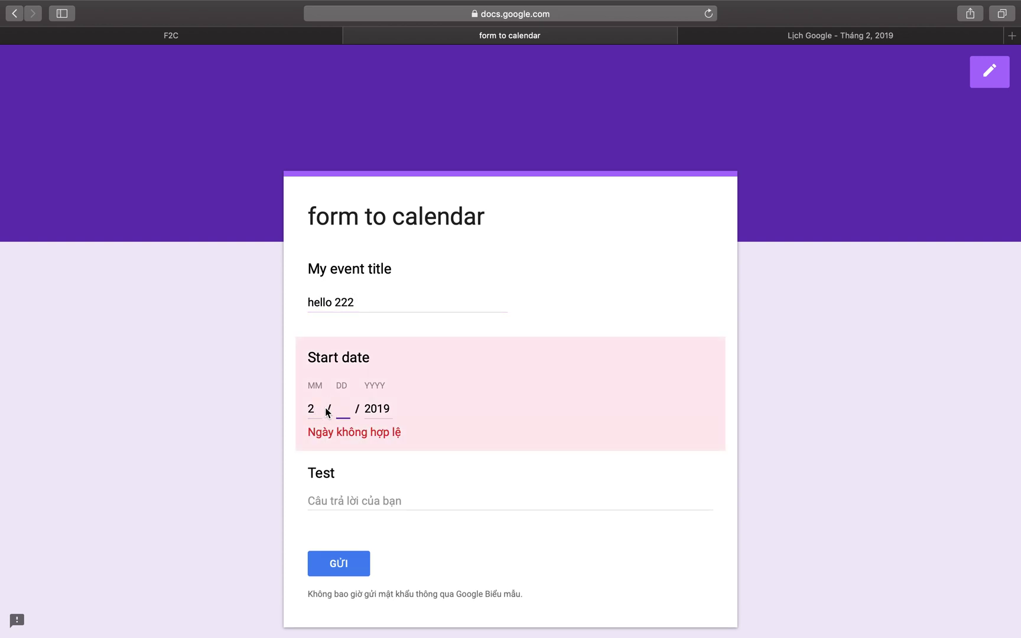
{"action": "type", "text": "10"}
{"action": "key", "text": "Tab"}
{"action": "left_click", "coordinate": [325, 488]}
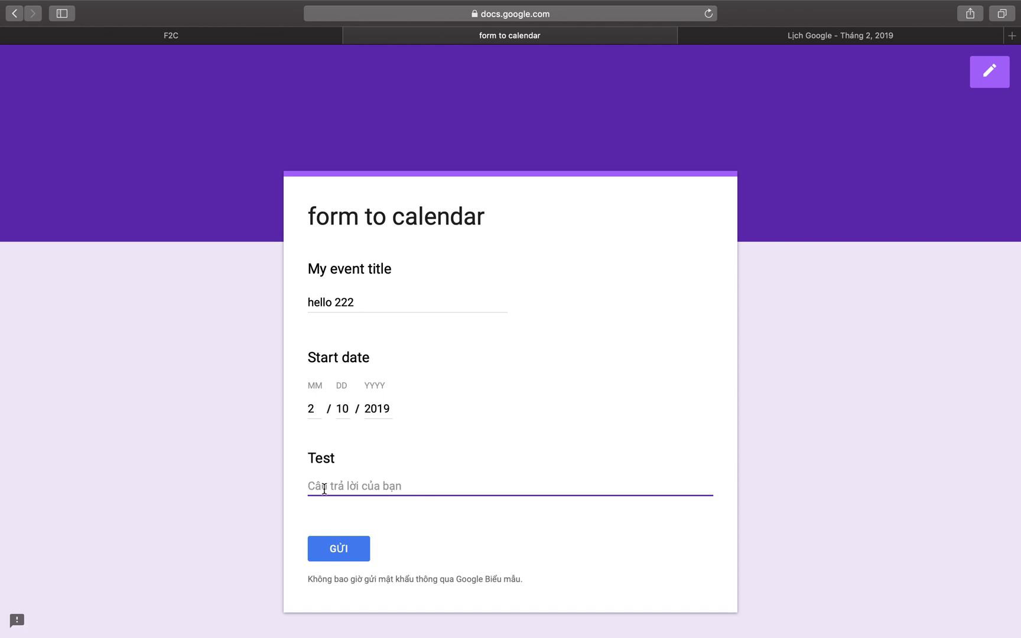
{"action": "type", "text": "hello you ^^"}
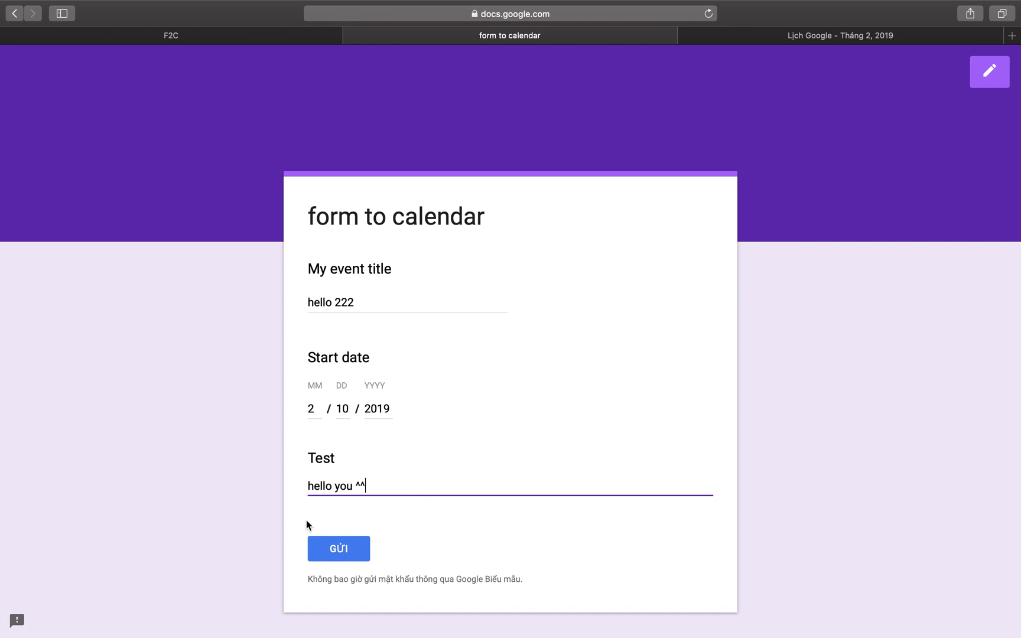
{"action": "left_click", "coordinate": [324, 544]}
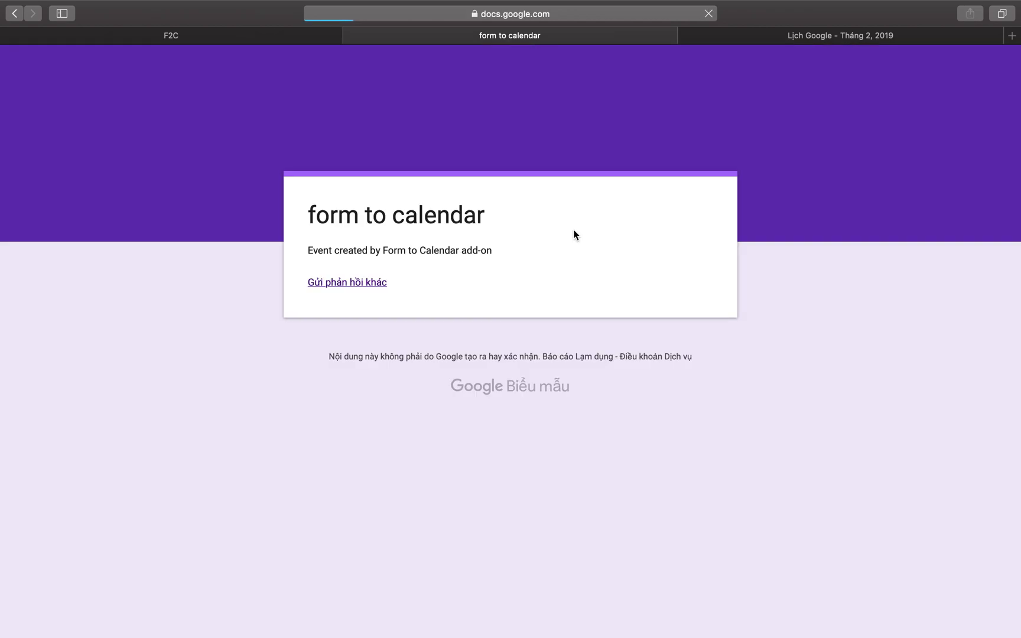
Step: Inspect the weekly "hello 222" events in Google Calendar across February and March 2019, ending back on February
{"action": "left_click", "coordinate": [792, 36]}
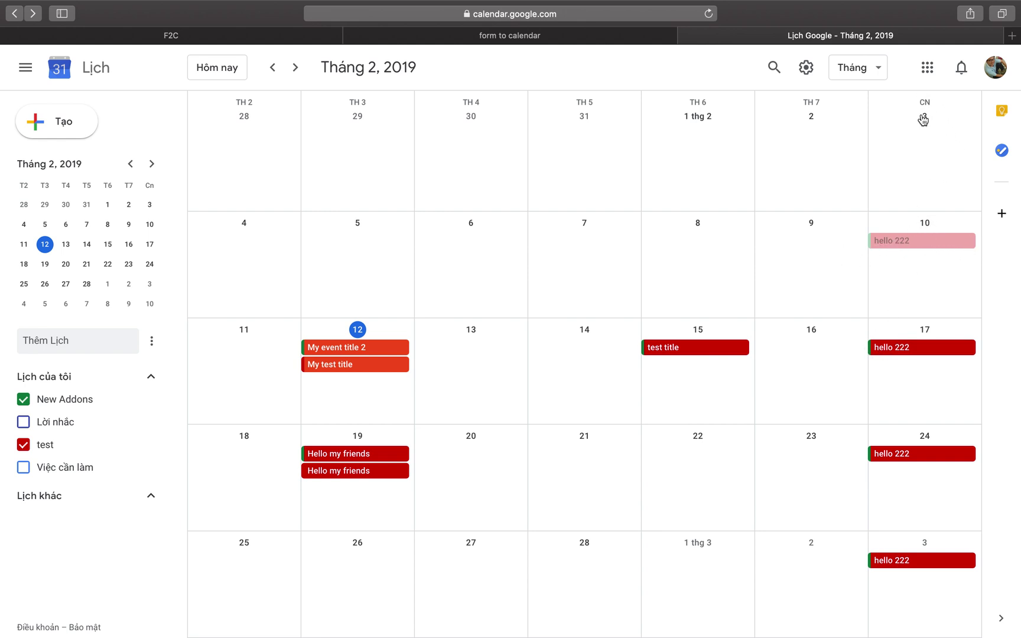
{"action": "left_click", "coordinate": [890, 243]}
{"action": "left_click", "coordinate": [897, 357]}
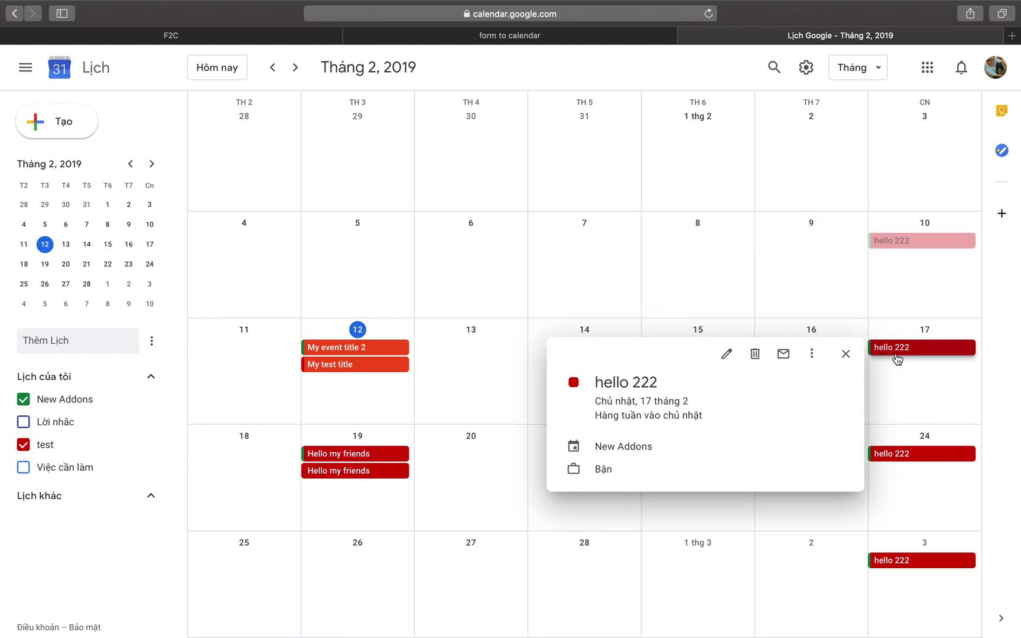
{"action": "left_click", "coordinate": [900, 454]}
{"action": "left_click", "coordinate": [899, 560]}
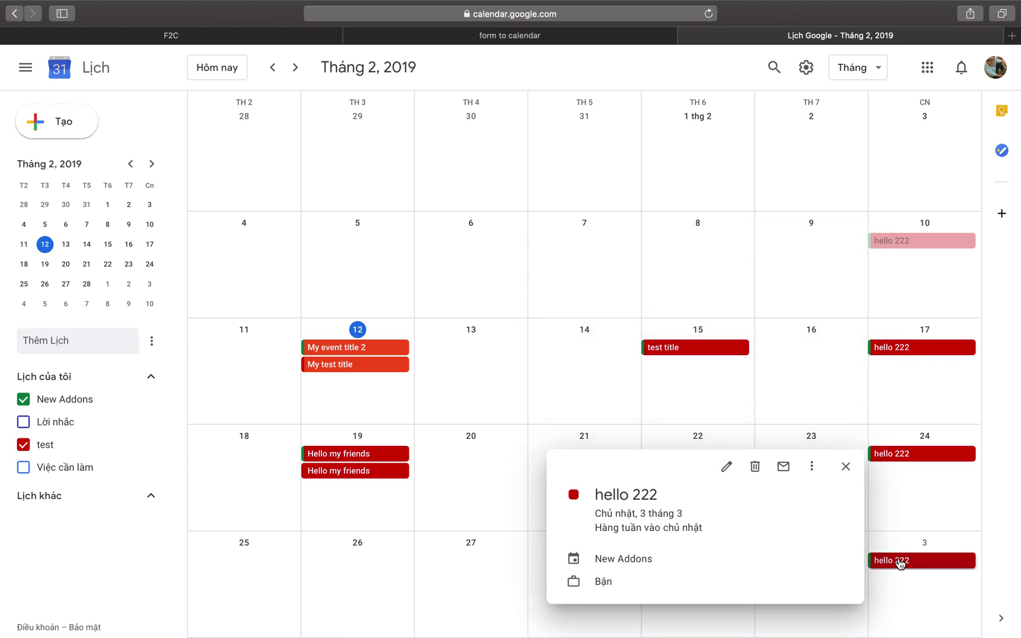
{"action": "left_click", "coordinate": [294, 67]}
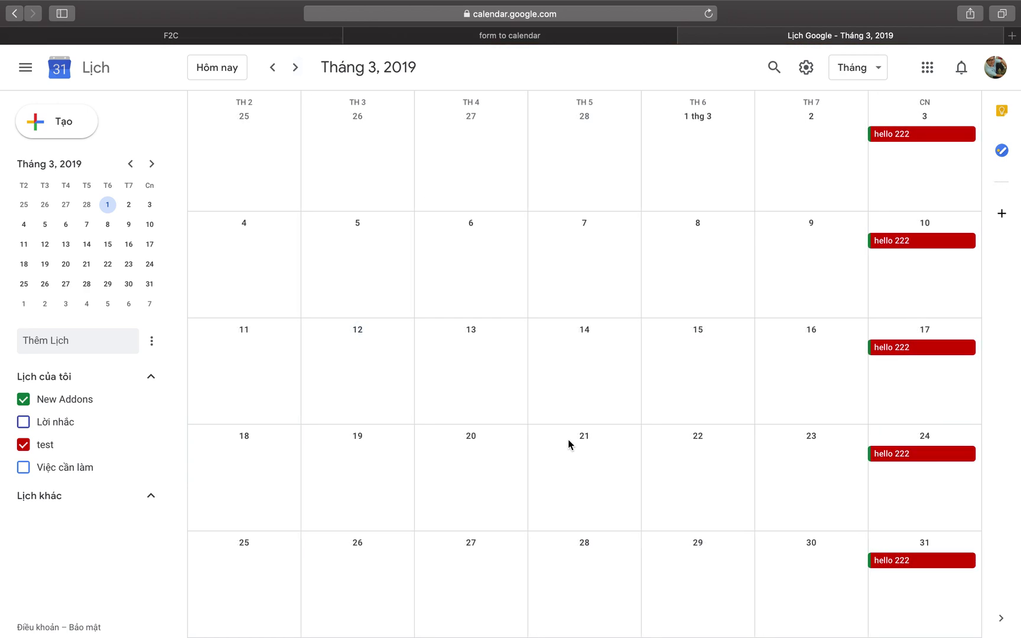
{"action": "left_click", "coordinate": [272, 69]}
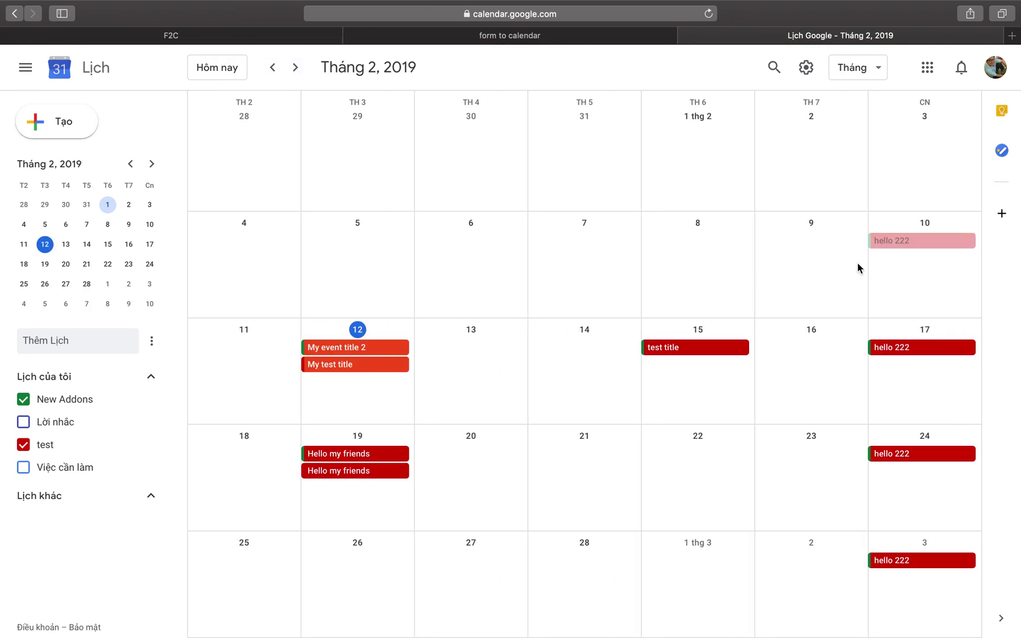
Step: Return to the form editor and set the add-on's Repeat frequency to Daily
{"action": "left_click", "coordinate": [423, 37]}
{"action": "left_click", "coordinate": [220, 39]}
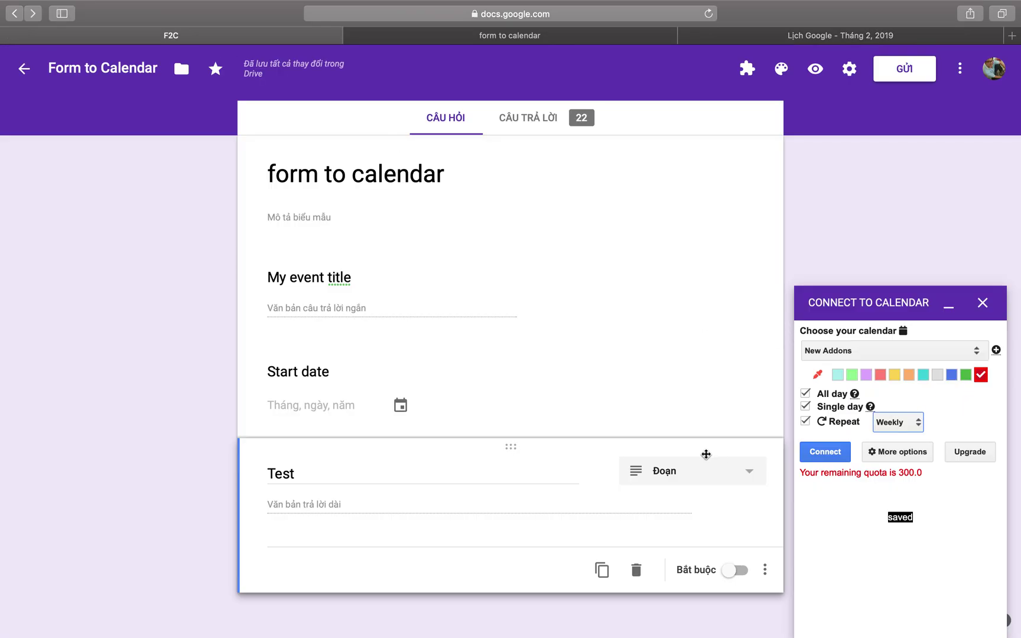
{"action": "left_click", "coordinate": [913, 429]}
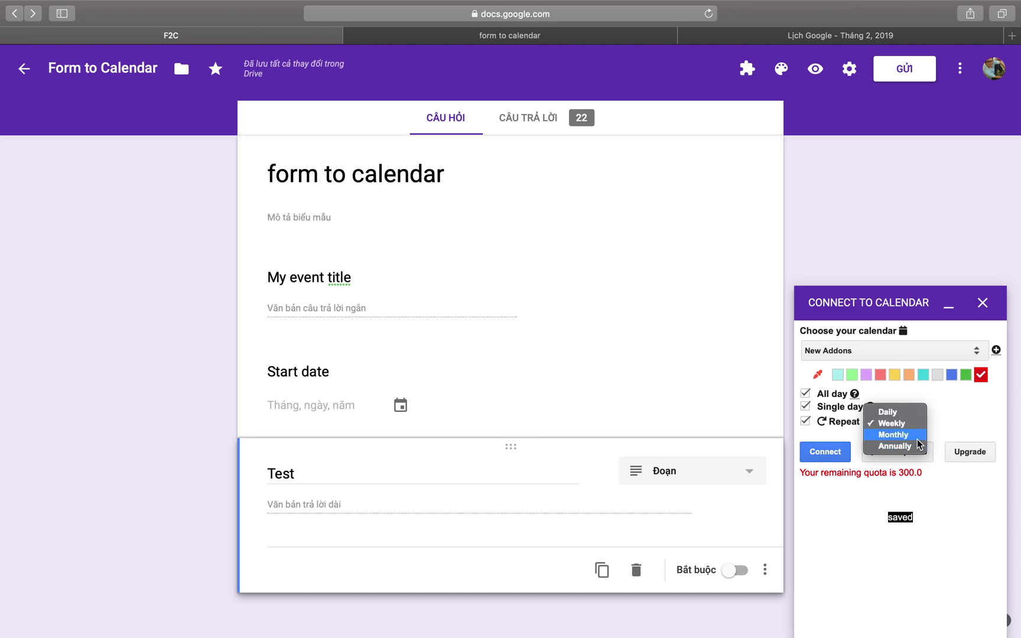
{"action": "left_click", "coordinate": [881, 412]}
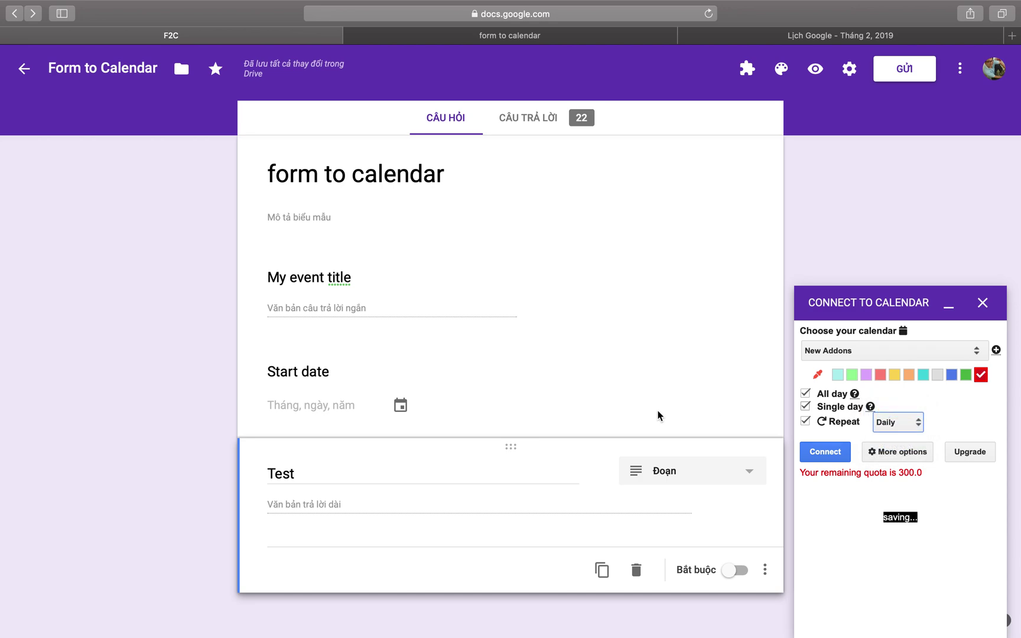
Step: Open another blank response from the form's confirmation page and enter the event title "abc"
{"action": "left_click", "coordinate": [429, 41]}
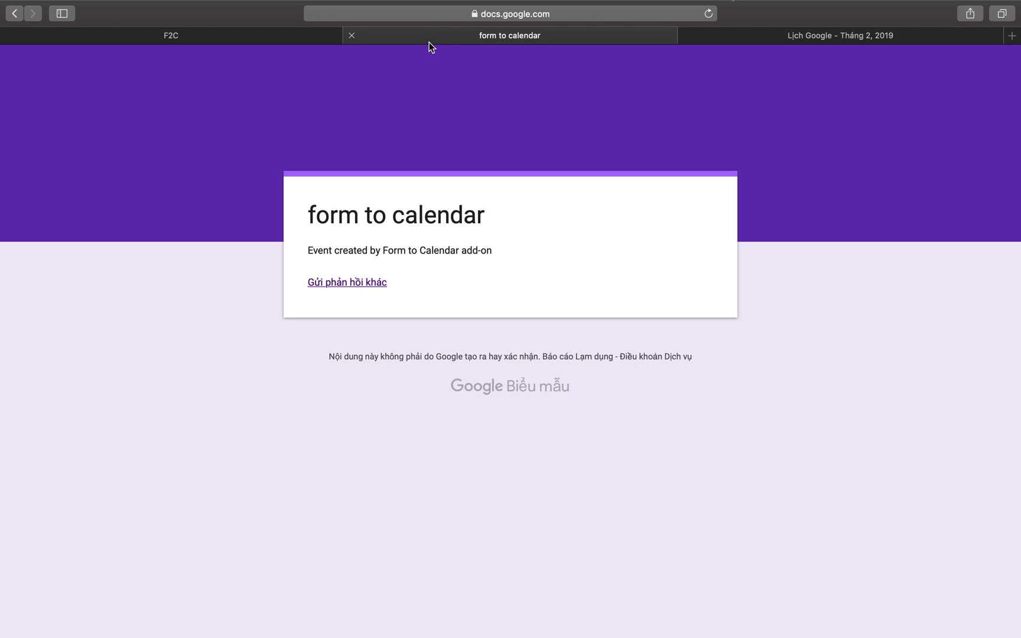
{"action": "left_click", "coordinate": [338, 283]}
{"action": "left_click", "coordinate": [375, 305]}
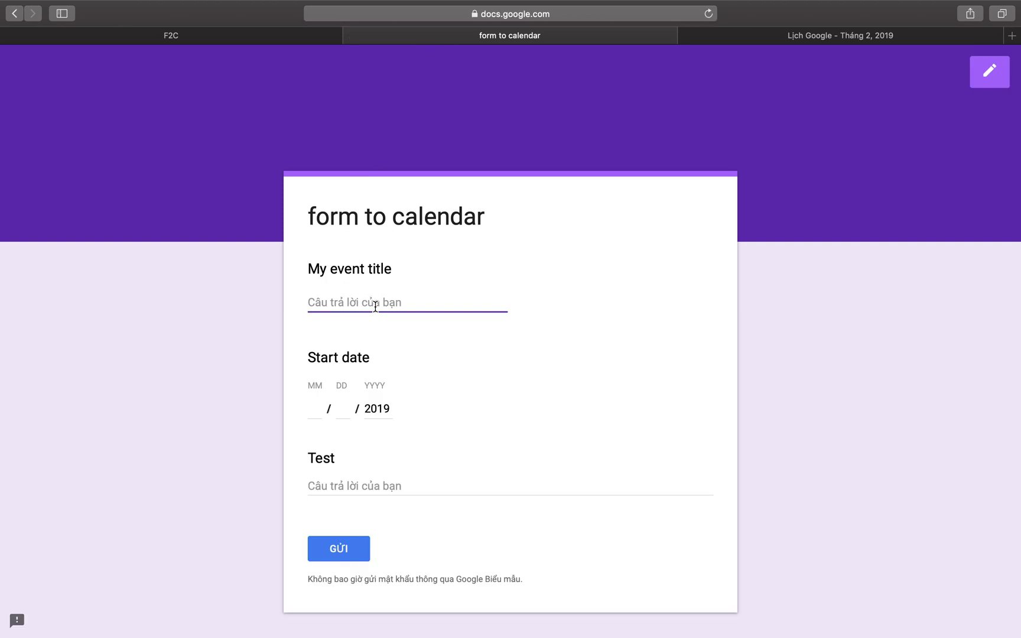
{"action": "type", "text": "abc"}
{"action": "key", "text": "Tab"}
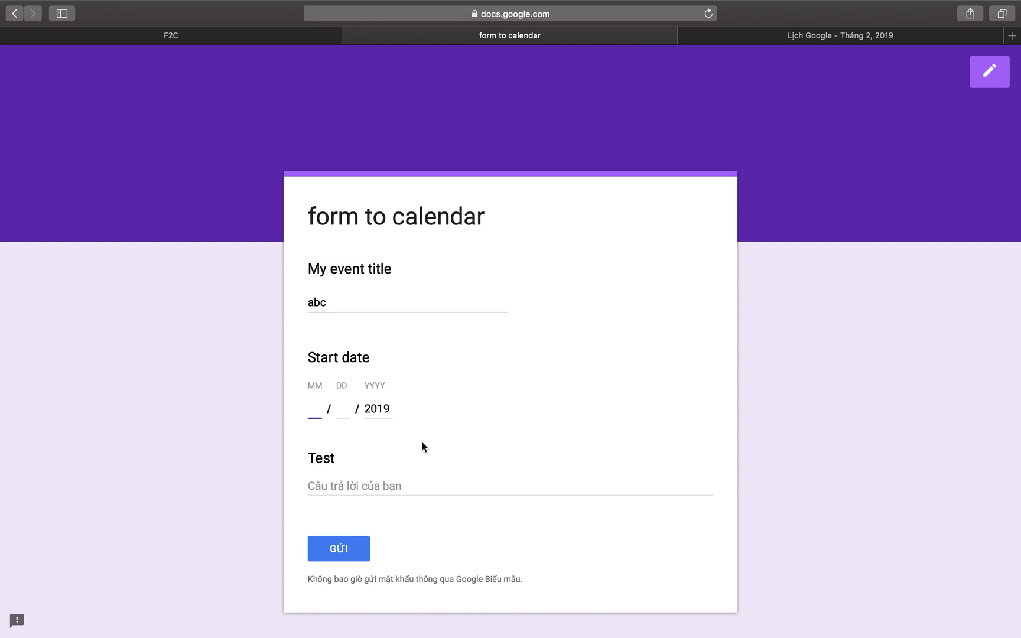
Step: Set the start date to month 2, day 1, answer the Test question with "he", and submit the response
{"action": "type", "text": "2"}
{"action": "key", "text": "Tab"}
{"action": "type", "text": "1"}
{"action": "key", "text": "Tab"}
{"action": "key", "text": "Tab"}
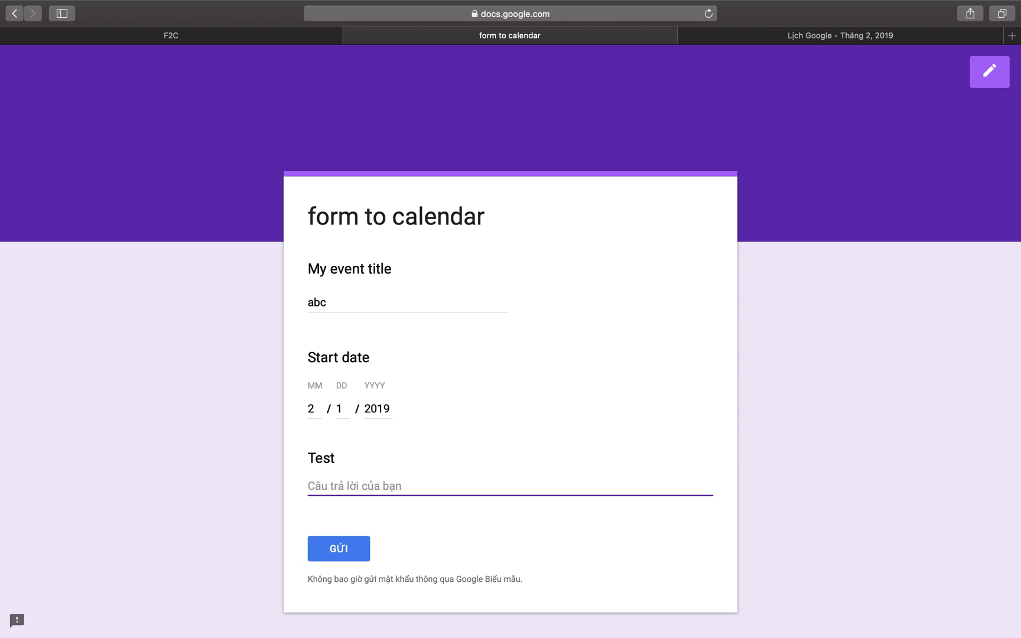
{"action": "type", "text": "he"}
{"action": "left_click", "coordinate": [349, 551]}
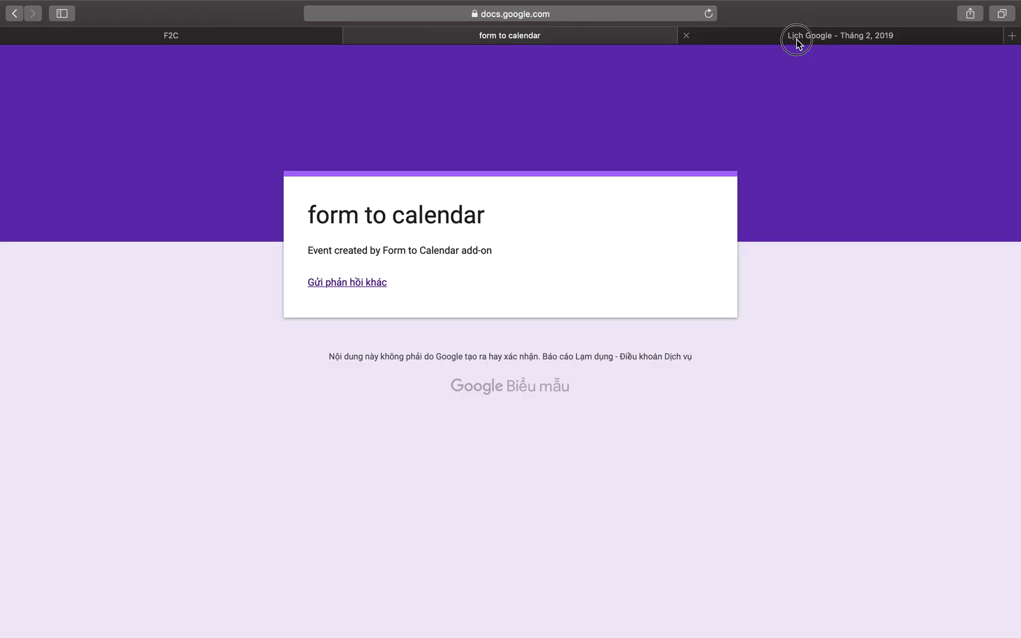
Step: Open the February 1 "abc" event in Google Calendar and delete its entire daily series
{"action": "left_click", "coordinate": [797, 40]}
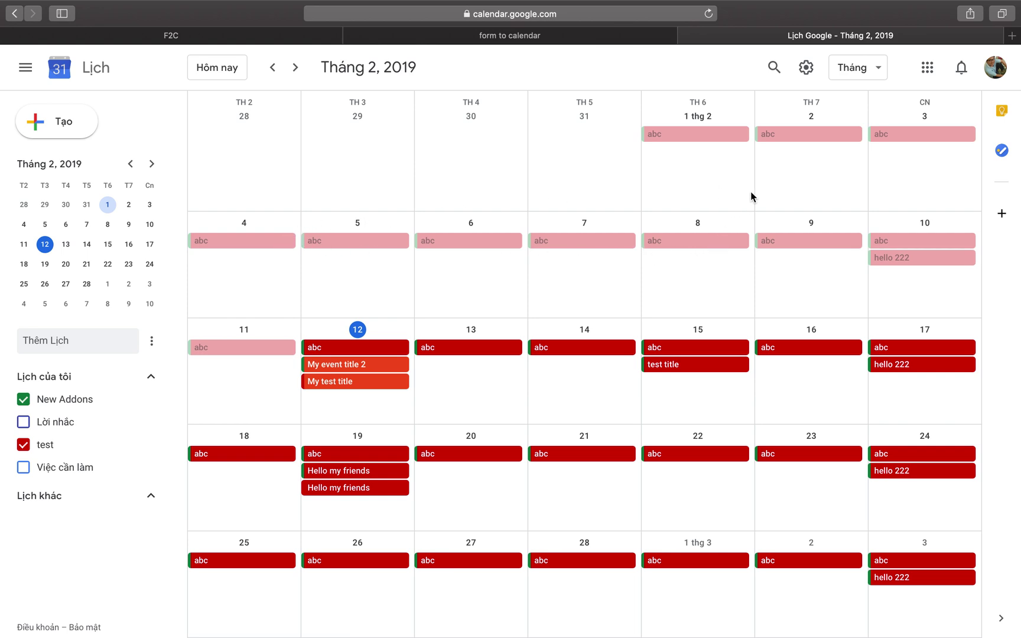
{"action": "left_click", "coordinate": [712, 141]}
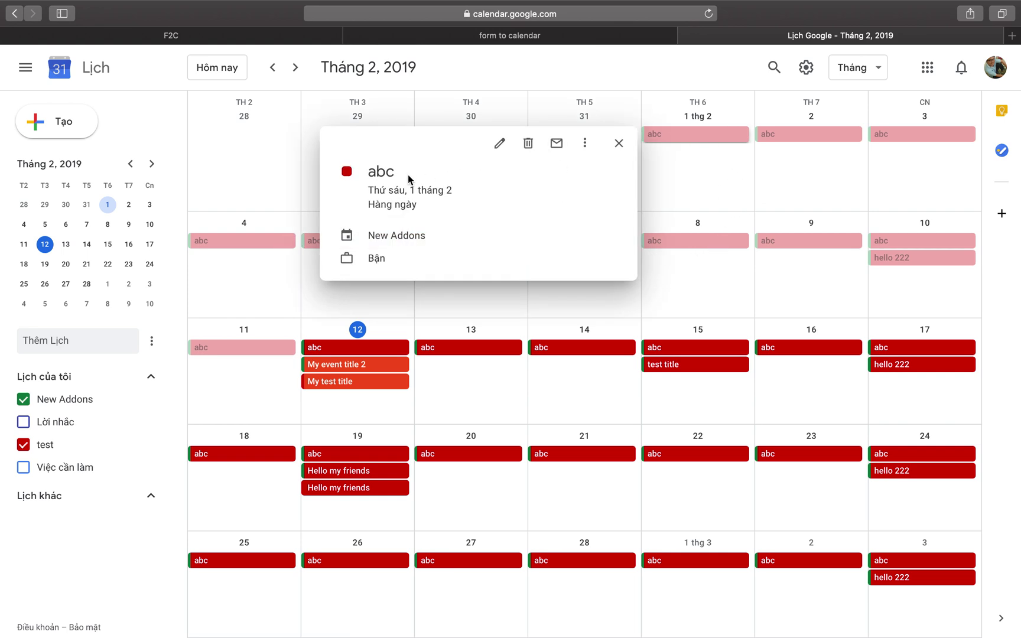
{"action": "left_click", "coordinate": [528, 148]}
{"action": "left_click", "coordinate": [473, 357]}
{"action": "left_click", "coordinate": [602, 405]}
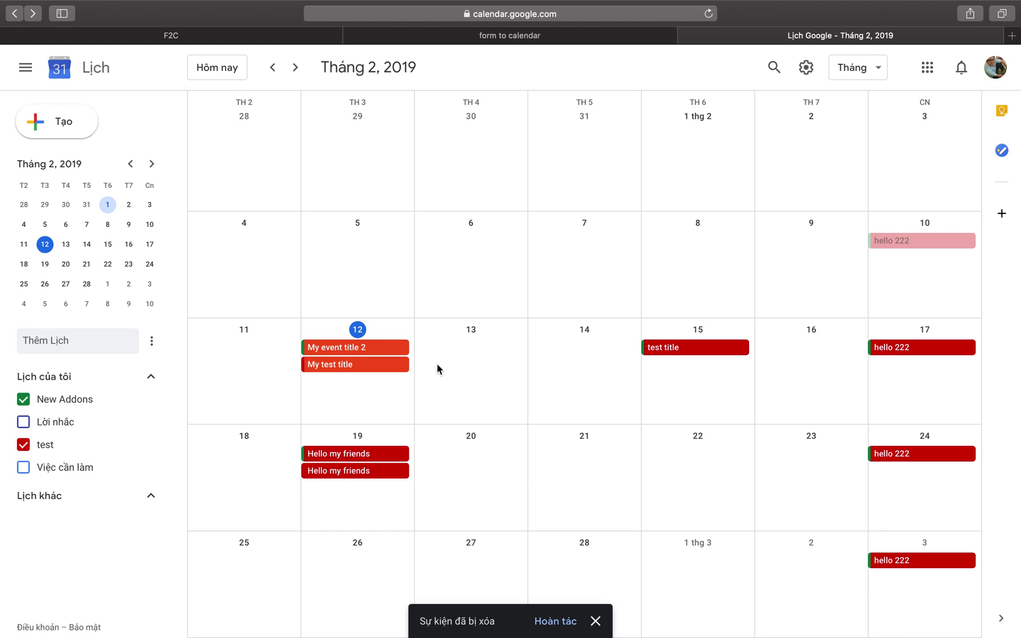
Step: Show the add-on's additional options in the form editor and enable Notification, keeping Email at 30 minutes before
{"action": "left_click", "coordinate": [211, 37]}
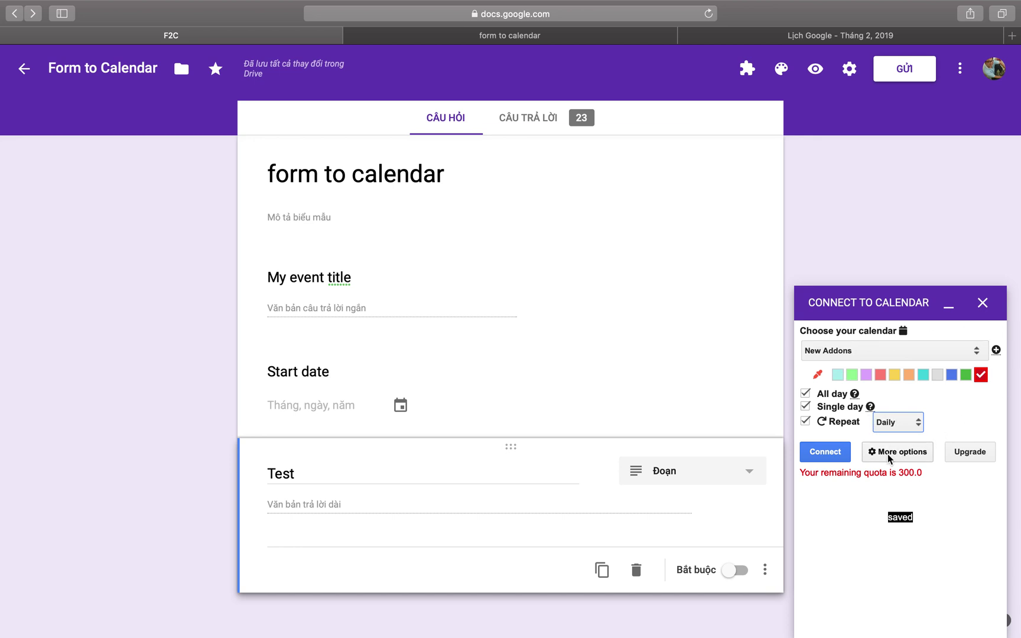
{"action": "left_click", "coordinate": [908, 453]}
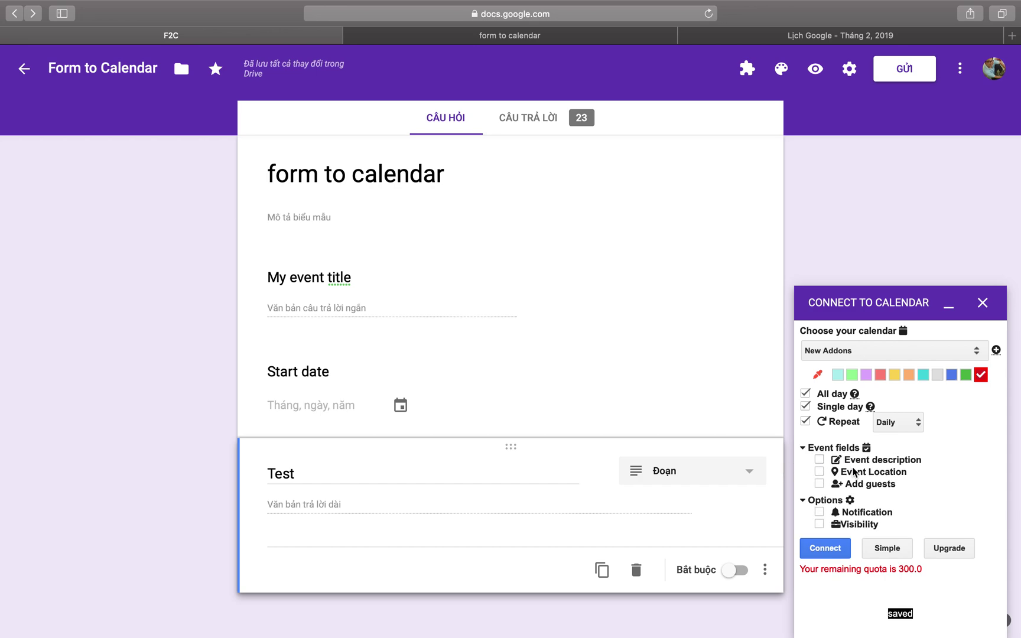
{"action": "left_click", "coordinate": [819, 513]}
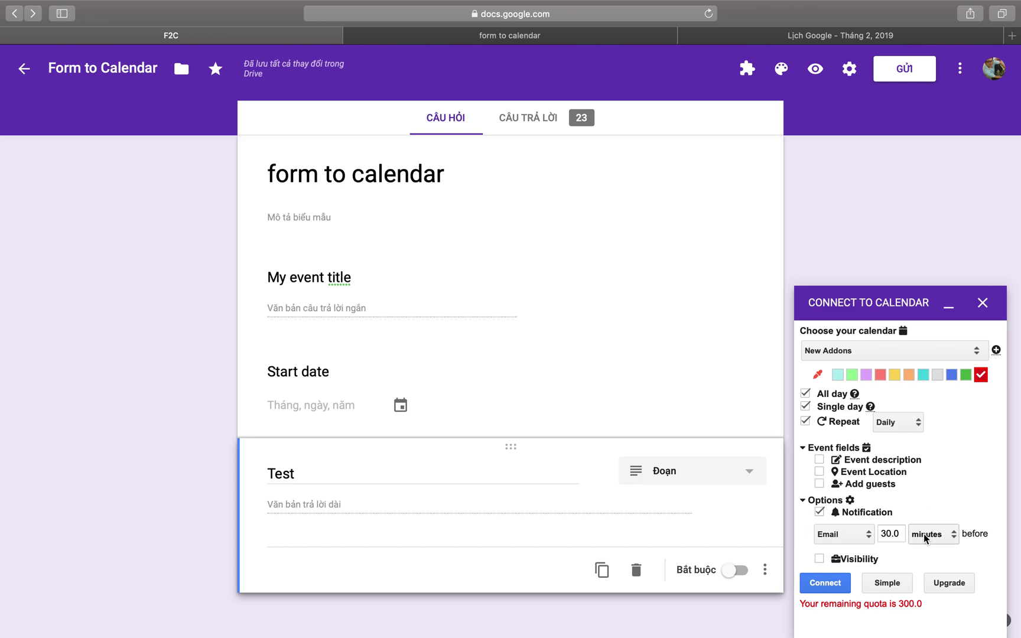
{"action": "left_click_drag", "start_coordinate": [880, 534], "coordinate": [897, 534]}
{"action": "left_click", "coordinate": [932, 518]}
{"action": "left_click_drag", "start_coordinate": [904, 535], "coordinate": [857, 533]}
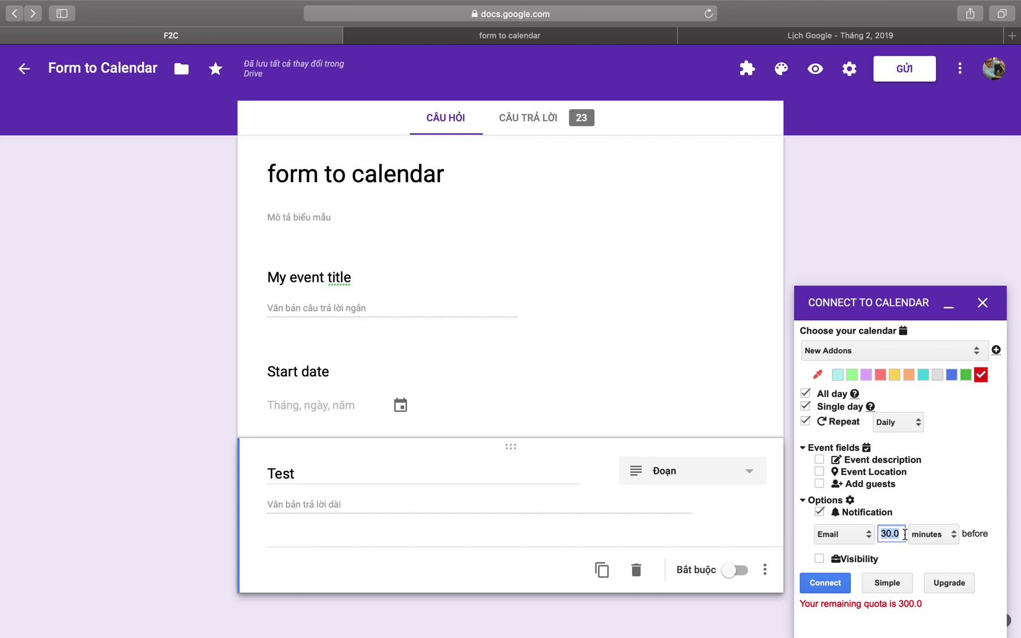
{"action": "left_click", "coordinate": [835, 535]}
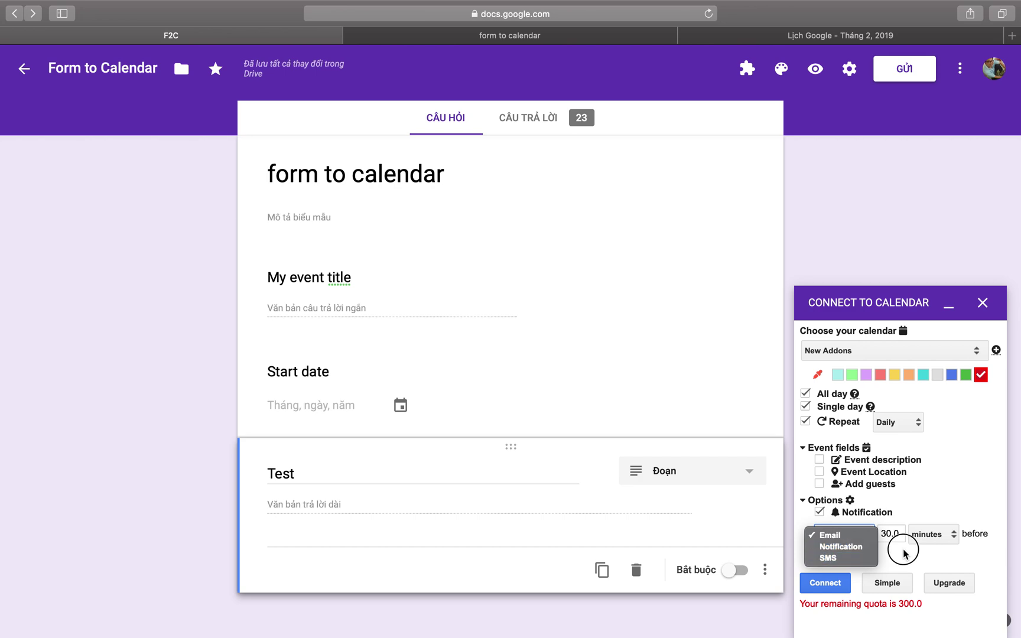
{"action": "left_click", "coordinate": [903, 551]}
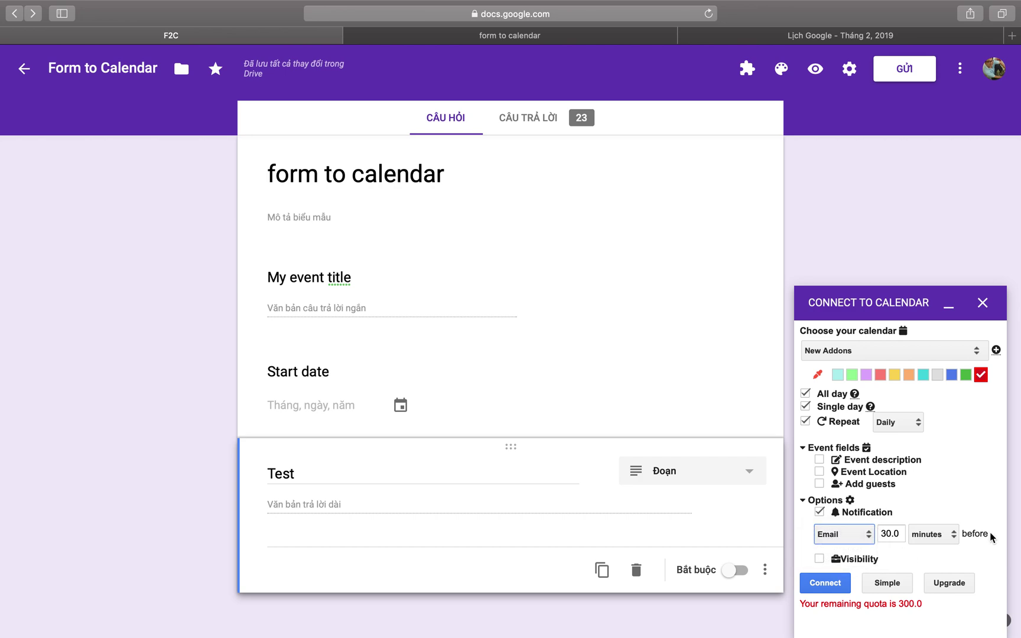
Step: Enable the Visibility option for created events and set it to Public
{"action": "left_click", "coordinate": [819, 560]}
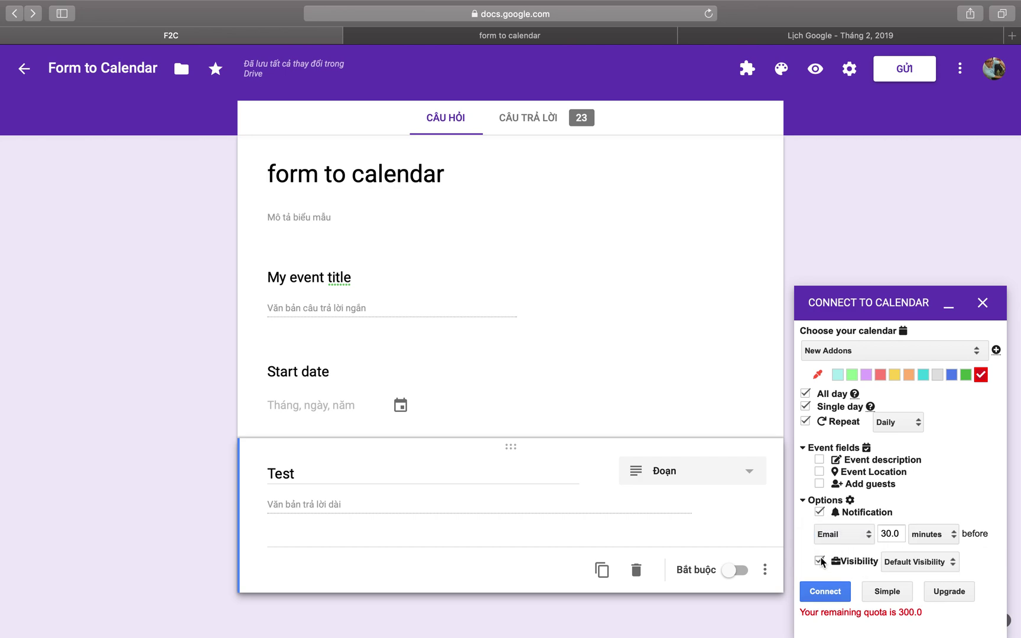
{"action": "scroll", "coordinate": [827, 568], "scroll_direction": "down", "scroll_amount": 1}
{"action": "left_click", "coordinate": [899, 530]}
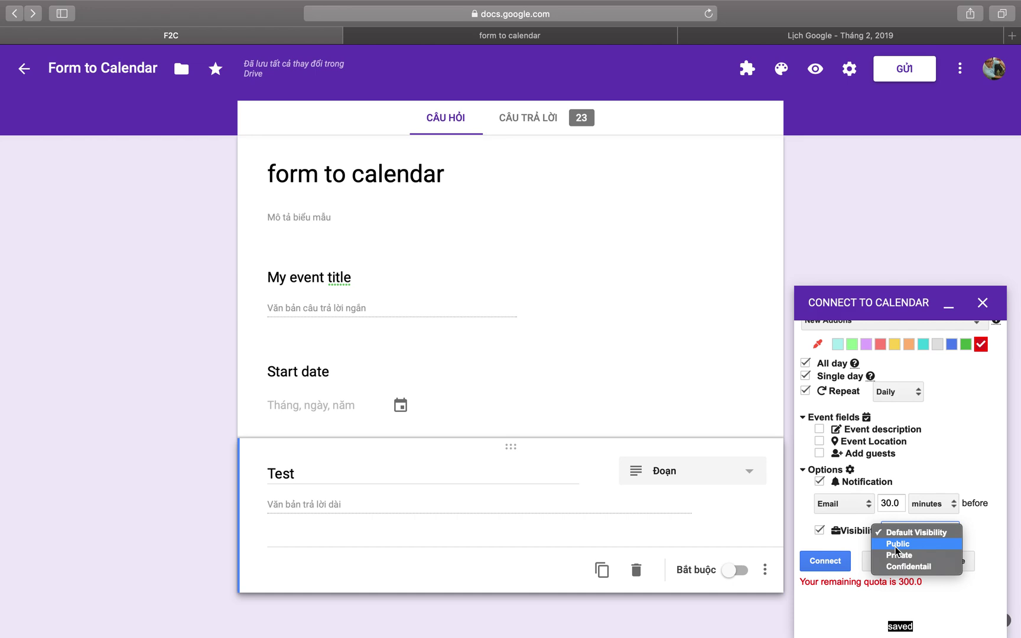
{"action": "left_click", "coordinate": [896, 545]}
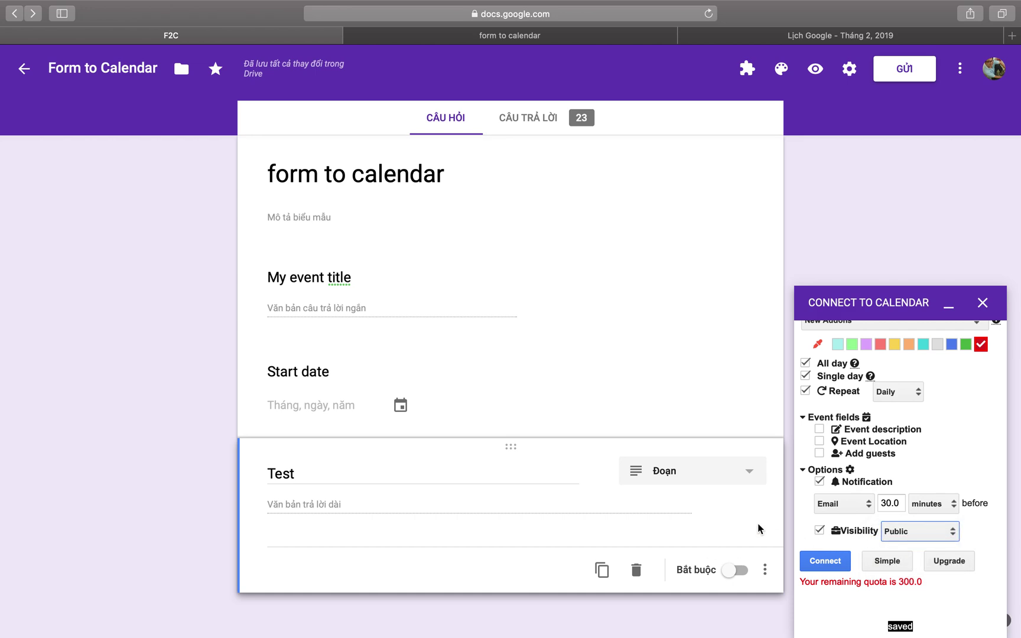
Step: Open another blank form response and enter the event title "hello 2345"
{"action": "left_click", "coordinate": [416, 35]}
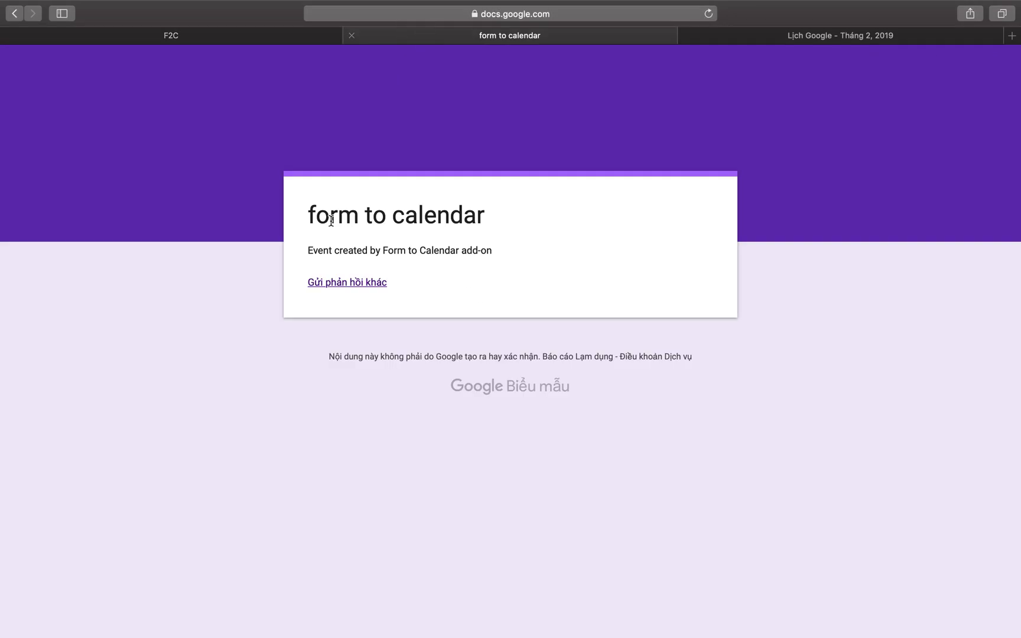
{"action": "left_click", "coordinate": [346, 283]}
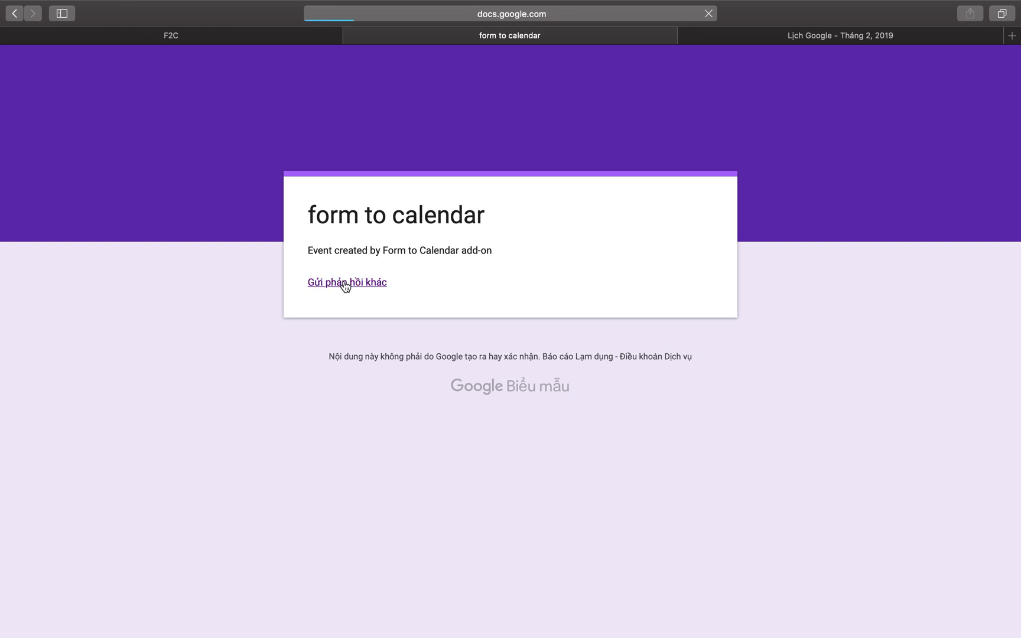
{"action": "left_click", "coordinate": [347, 300]}
{"action": "type", "text": "hello"}
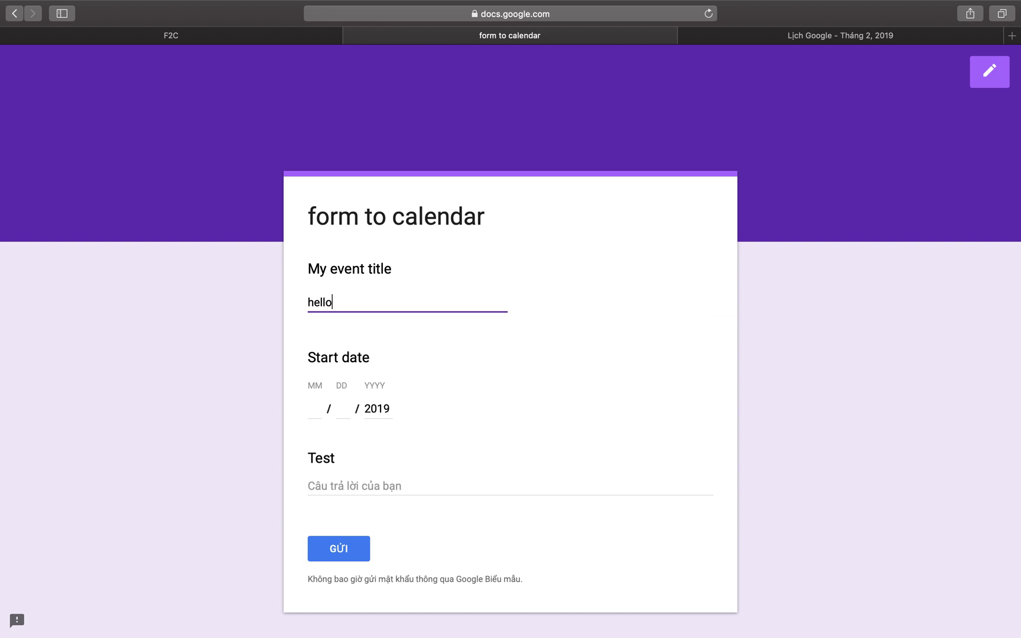
{"action": "type", "text": "o23454"}
Step: Set the response's start date to month 2, day 15
{"action": "left_click", "coordinate": [309, 412]}
{"action": "type", "text": "2"}
{"action": "left_click", "coordinate": [340, 413]}
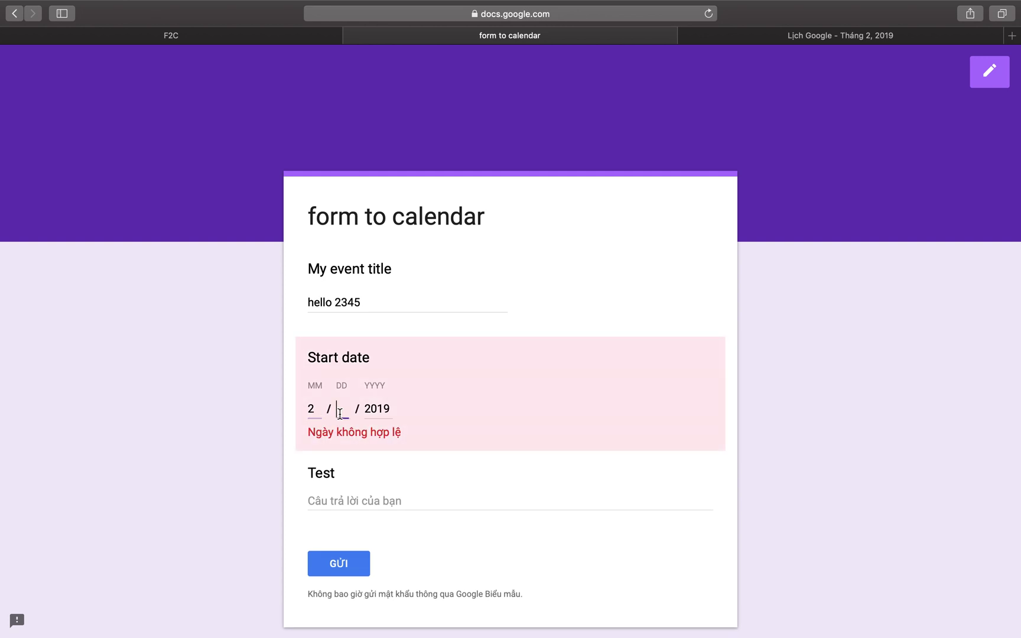
{"action": "type", "text": "5"}
{"action": "key", "text": "Tab"}
{"action": "left_click", "coordinate": [347, 487]}
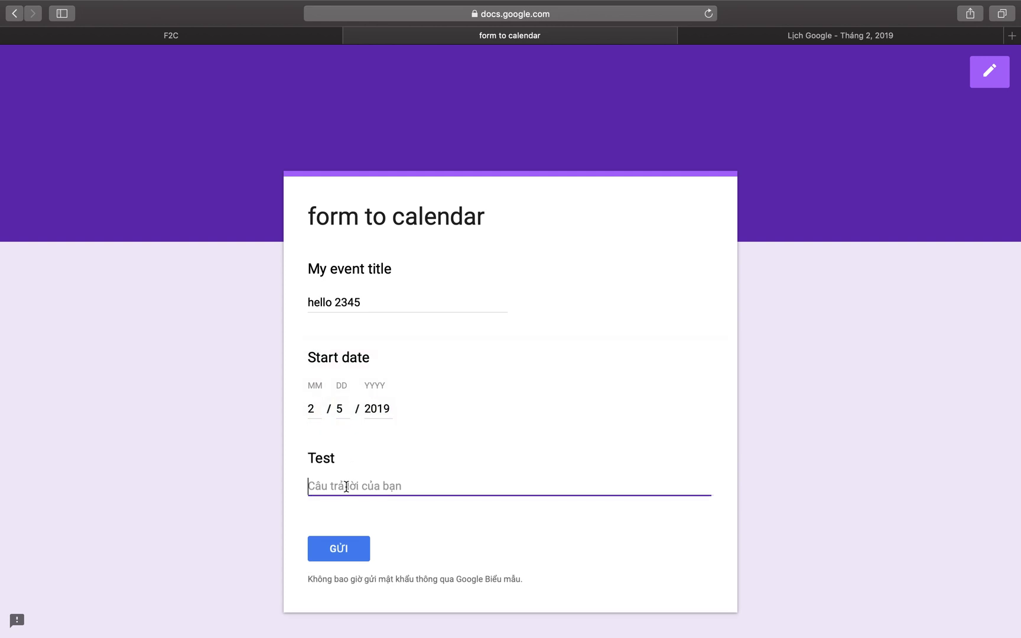
{"action": "left_click", "coordinate": [313, 412]}
{"action": "left_click", "coordinate": [337, 412]}
{"action": "left_click", "coordinate": [339, 410]}
{"action": "type", "text": "1"}
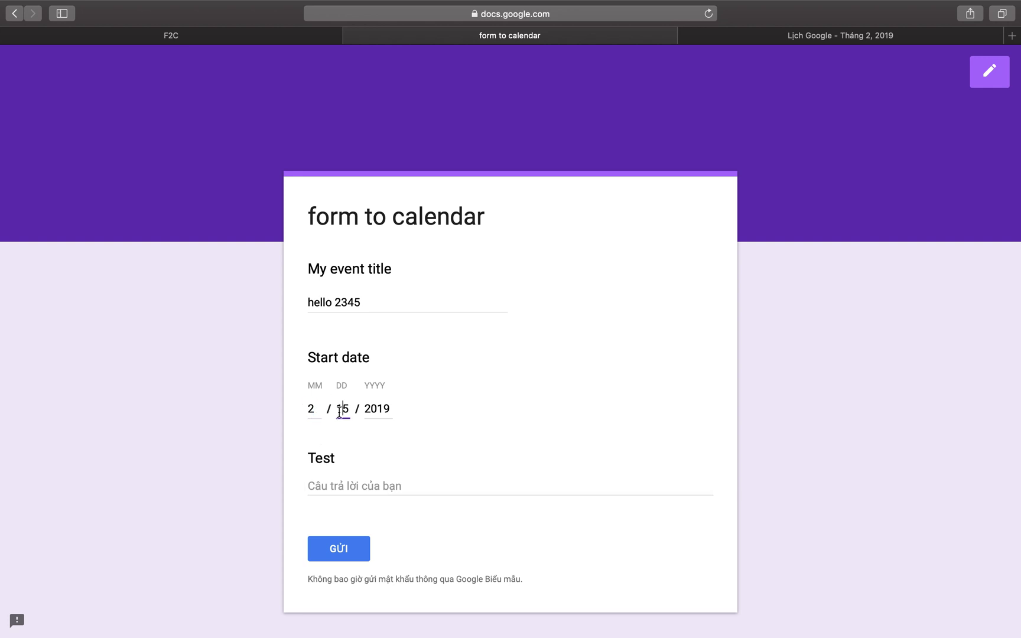
Step: Answer the Test question with "aboco" and submit the response
{"action": "left_click", "coordinate": [357, 488]}
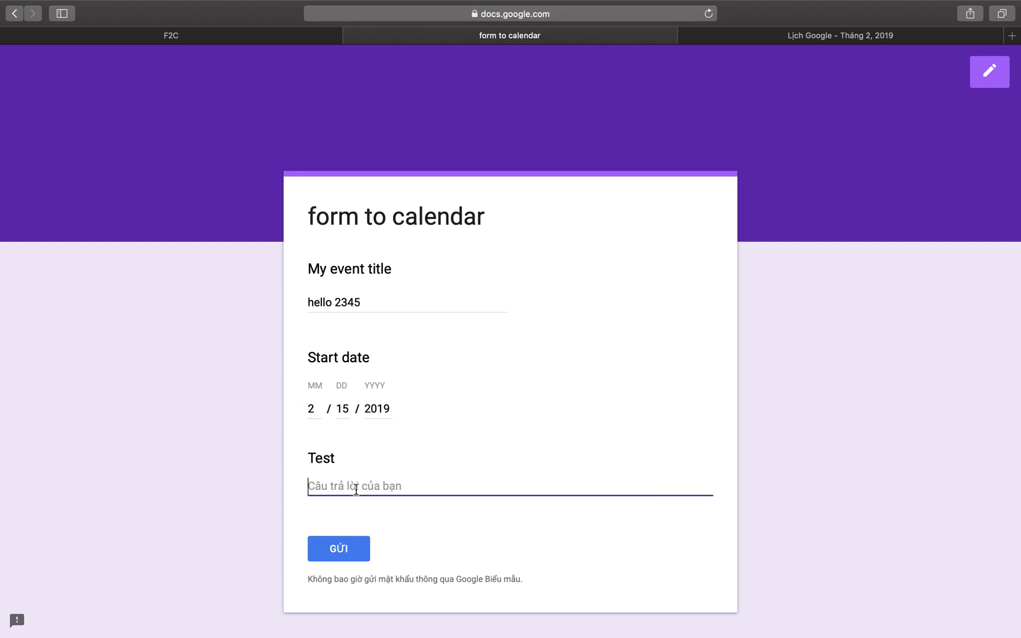
{"action": "type", "text": "abocooco"}
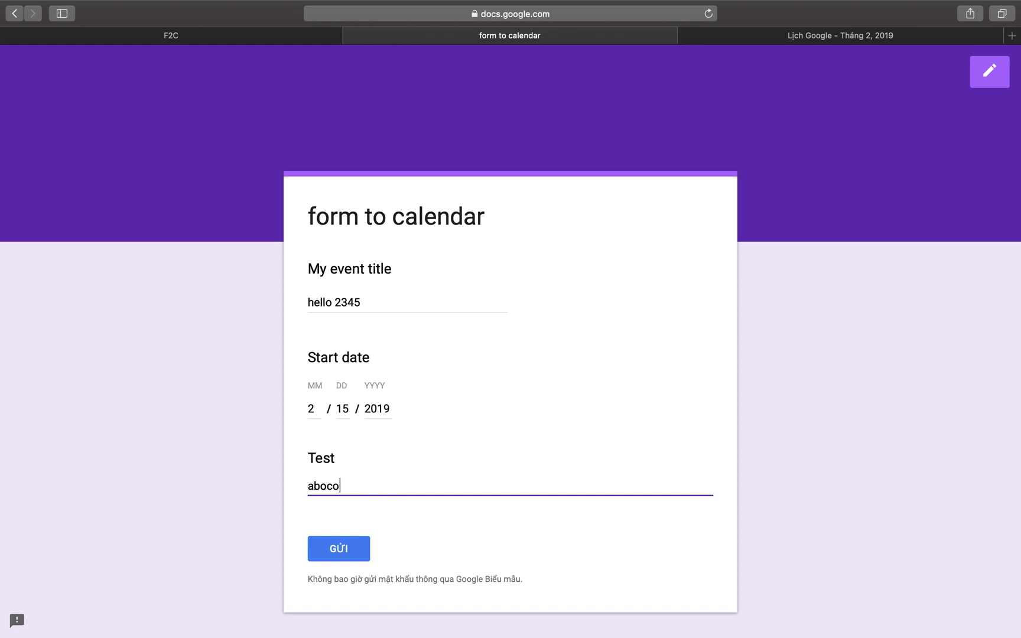
{"action": "left_click", "coordinate": [332, 549]}
Step: Inspect the notification and visibility of the February 15 "hello 2345" event in Google Calendar, and open its full edit page
{"action": "left_click", "coordinate": [752, 43]}
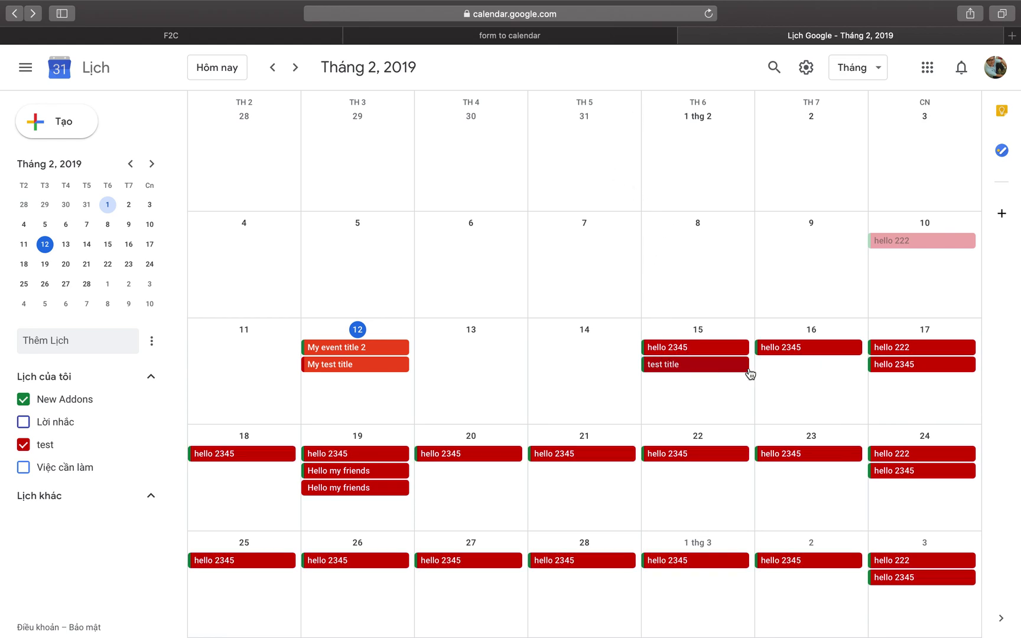
{"action": "left_click", "coordinate": [663, 351]}
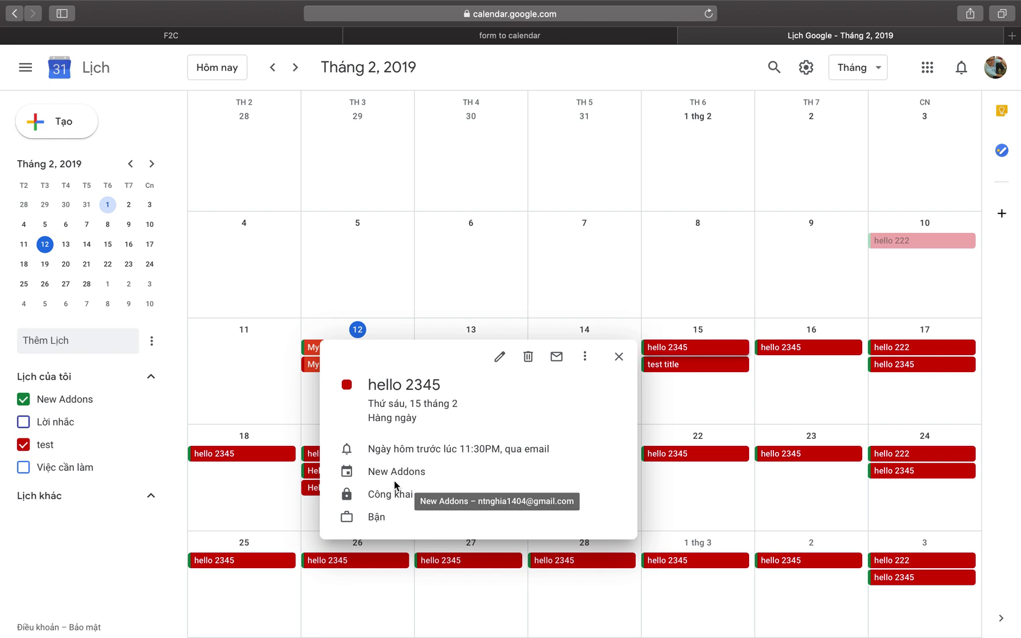
{"action": "double_click", "coordinate": [374, 495]}
{"action": "left_click", "coordinate": [374, 494]}
{"action": "left_click", "coordinate": [392, 499]}
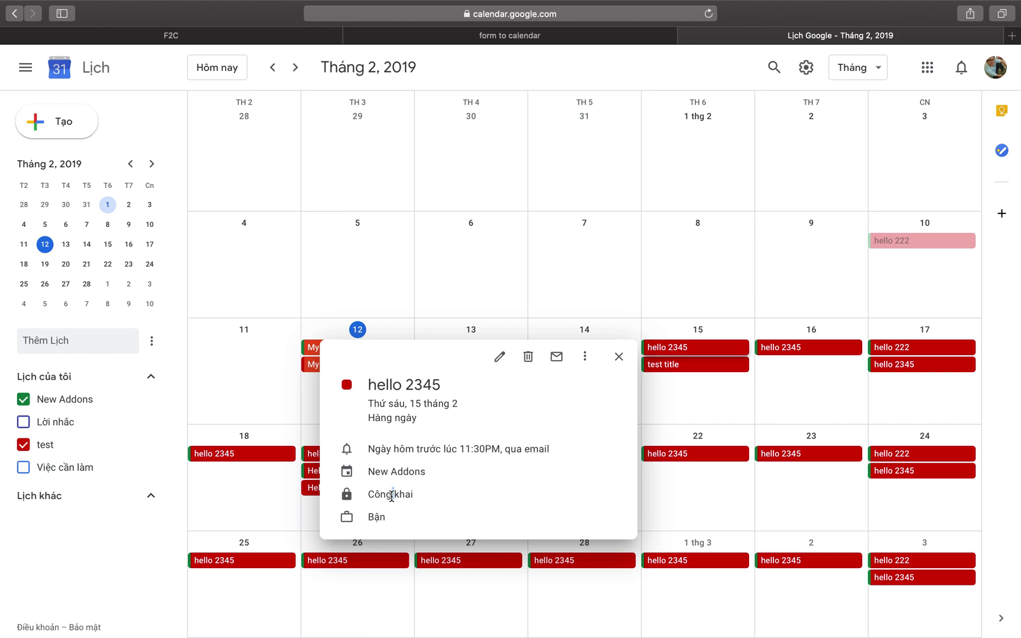
{"action": "triple_click", "coordinate": [414, 500]}
{"action": "left_click", "coordinate": [424, 497]}
{"action": "left_click_drag", "start_coordinate": [507, 451], "coordinate": [558, 451]}
{"action": "left_click", "coordinate": [585, 357]}
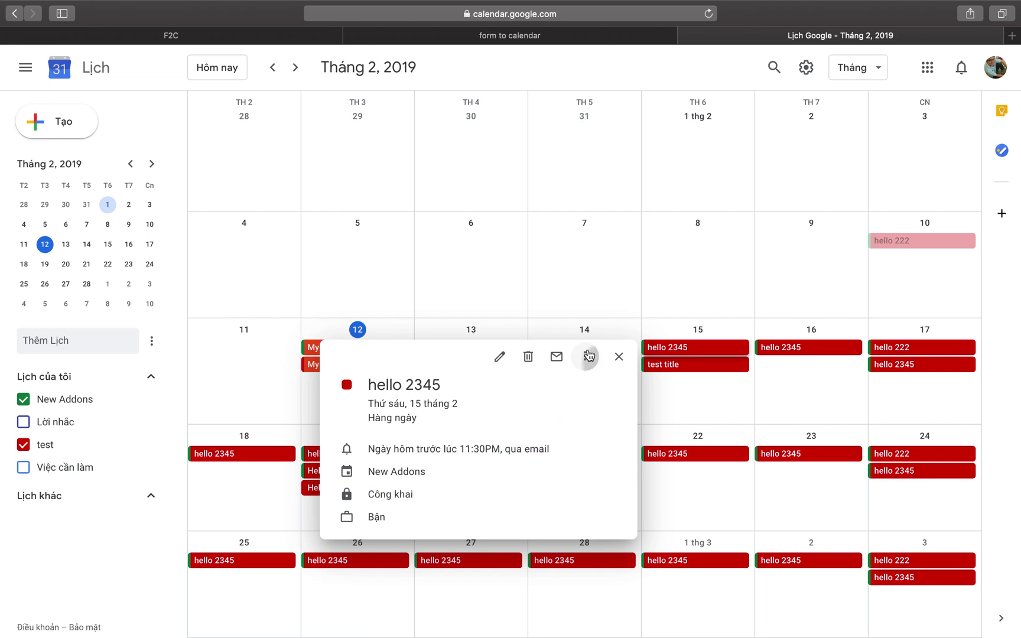
{"action": "left_click", "coordinate": [507, 363]}
{"action": "left_click", "coordinate": [508, 364]}
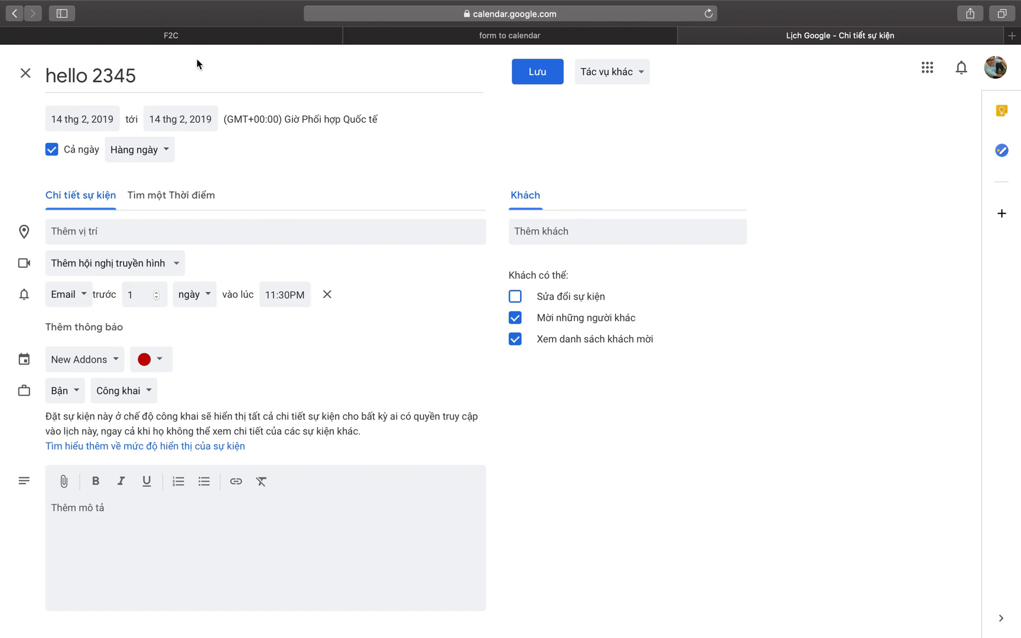
Step: Compare the add-on's notification and visibility settings with the "hello 2345" event's details in Google Calendar
{"action": "left_click", "coordinate": [195, 36]}
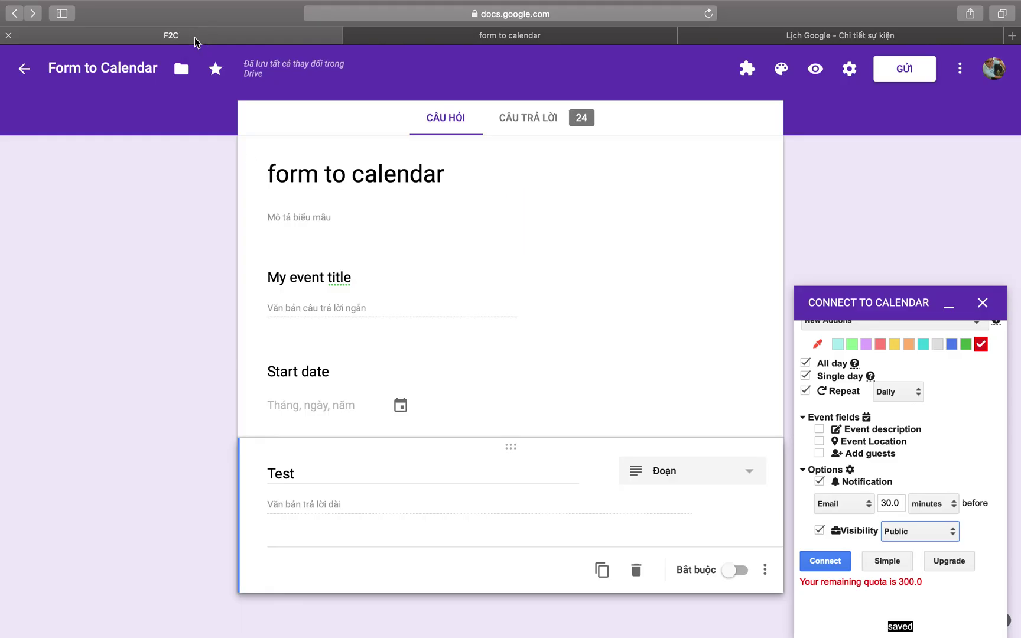
{"action": "double_click", "coordinate": [881, 505]}
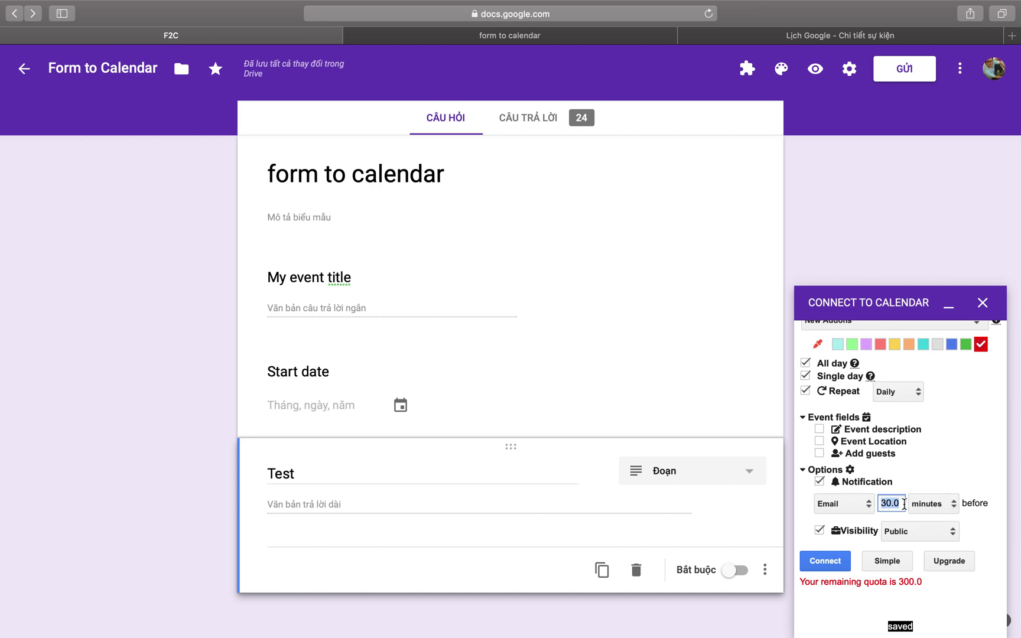
{"action": "left_click", "coordinate": [748, 35]}
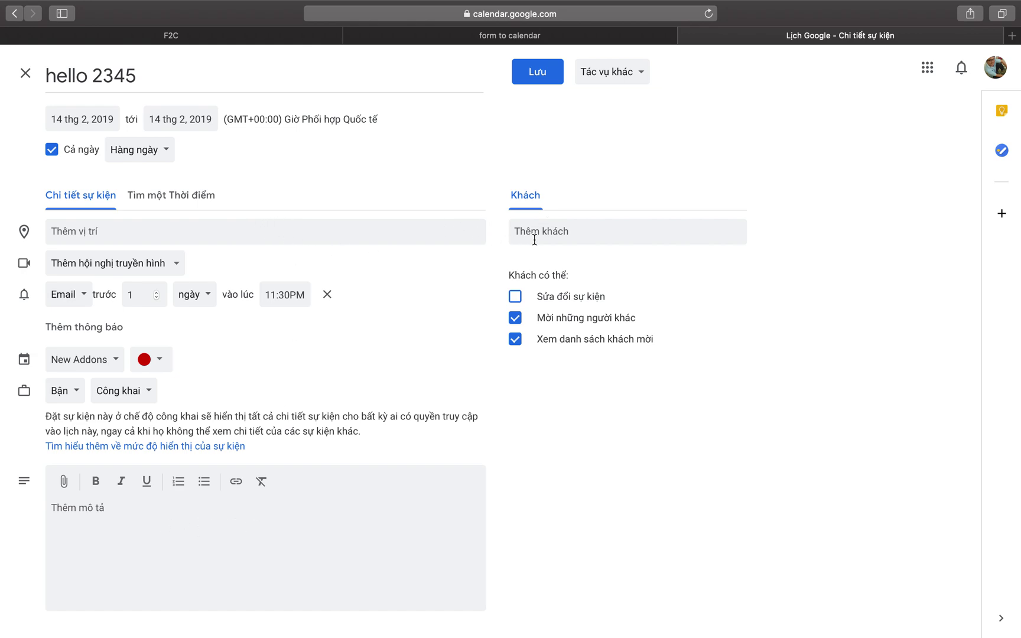
Step: Return to the form editor and enable the Event description, Event Location and Add guests fields in the add-on
{"action": "left_click", "coordinate": [240, 31]}
{"action": "scroll", "coordinate": [887, 451], "scroll_direction": "up", "scroll_amount": 1}
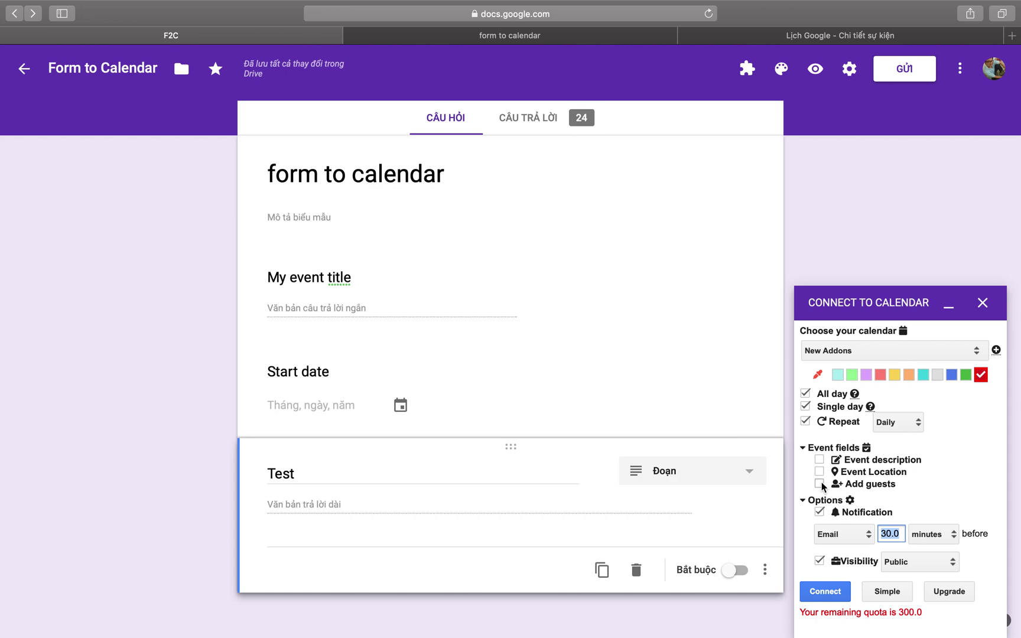
{"action": "left_click", "coordinate": [820, 460]}
Step: Delete the "My event title" and "Start date" questions from the form
{"action": "left_click", "coordinate": [638, 324]}
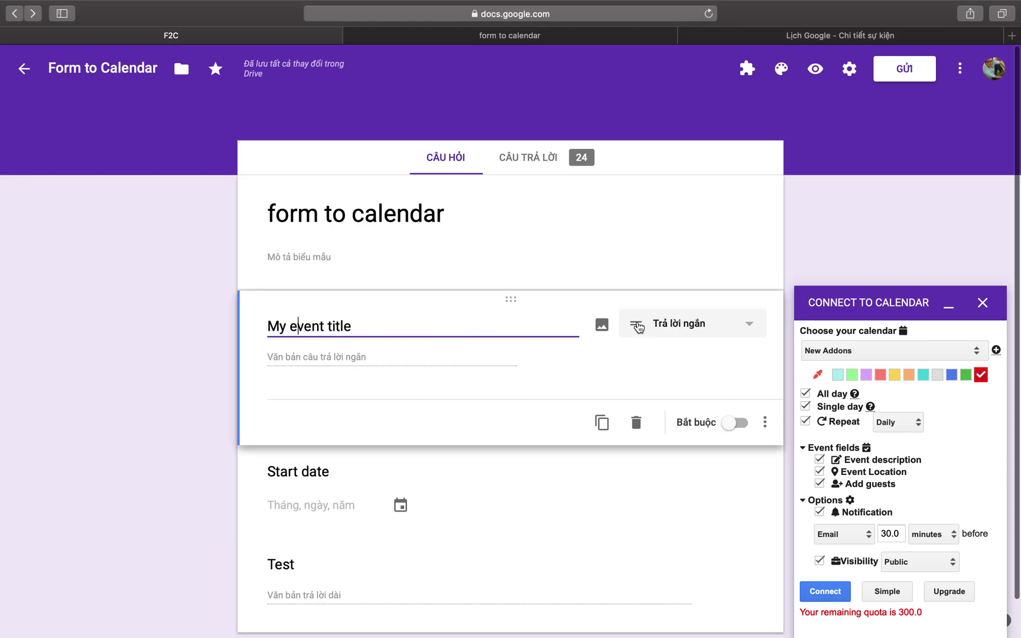
{"action": "left_click", "coordinate": [640, 425]}
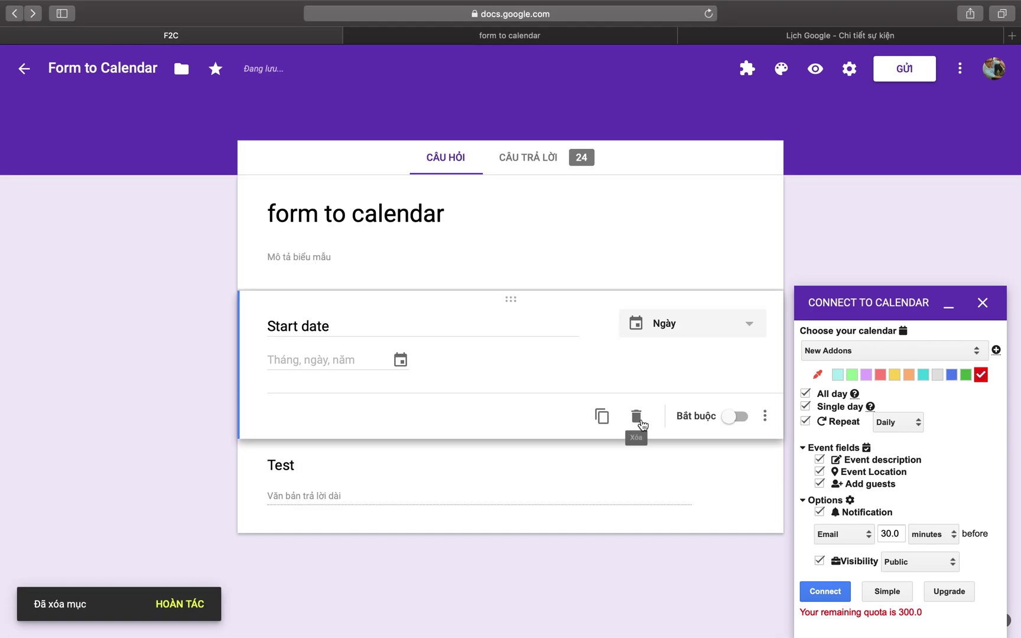
{"action": "left_click", "coordinate": [639, 421]}
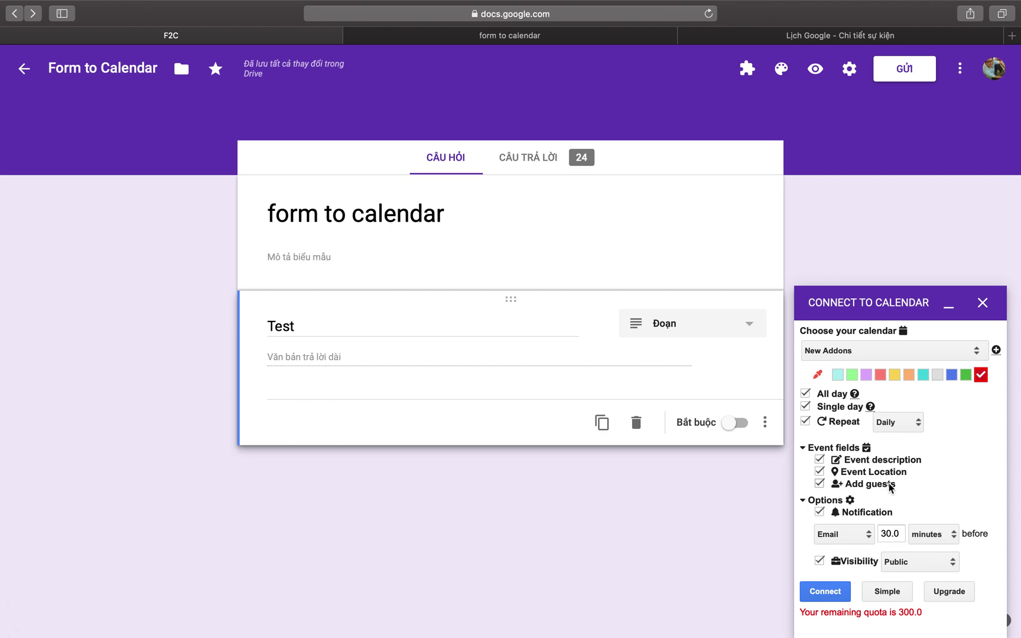
Step: Connect the form to the New Addons calendar so the add-on inserts its event title, date, description, location and guests questions
{"action": "left_click", "coordinate": [818, 596]}
{"action": "left_click", "coordinate": [820, 595]}
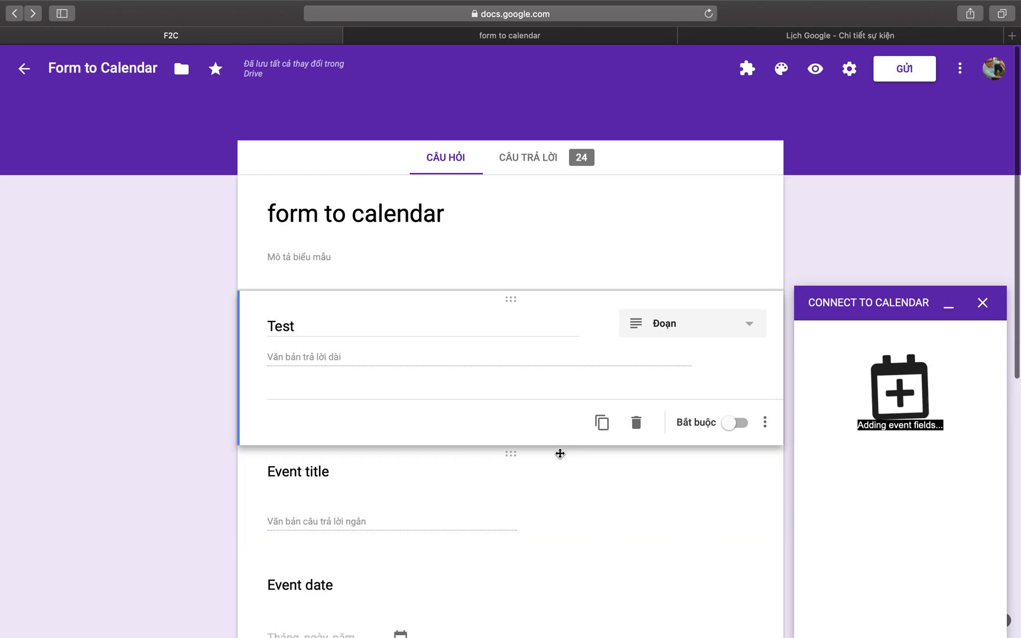
{"action": "scroll", "coordinate": [560, 453], "scroll_direction": "down", "scroll_amount": 5}
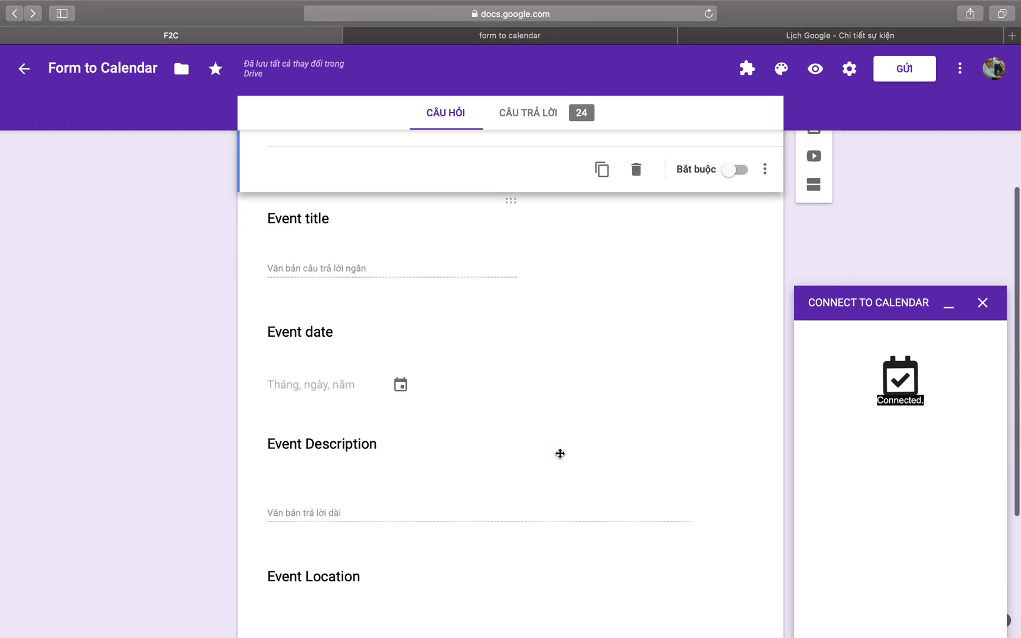
{"action": "scroll", "coordinate": [559, 452], "scroll_direction": "down", "scroll_amount": 5}
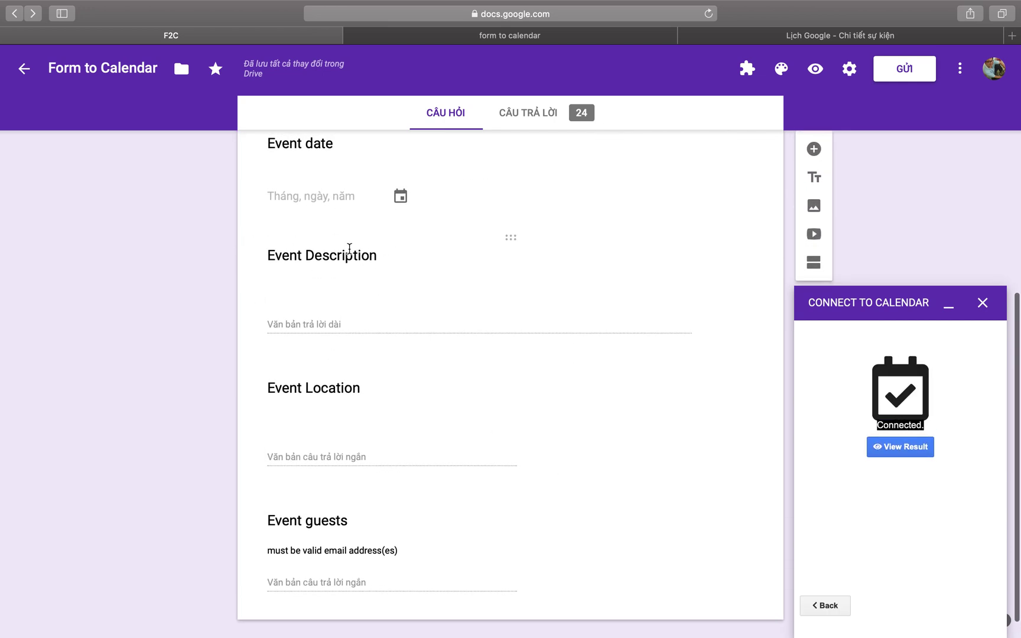
Step: Review the new Event Description, Event Location and Event guests questions, including the answer types available for Event guests
{"action": "left_click", "coordinate": [371, 259]}
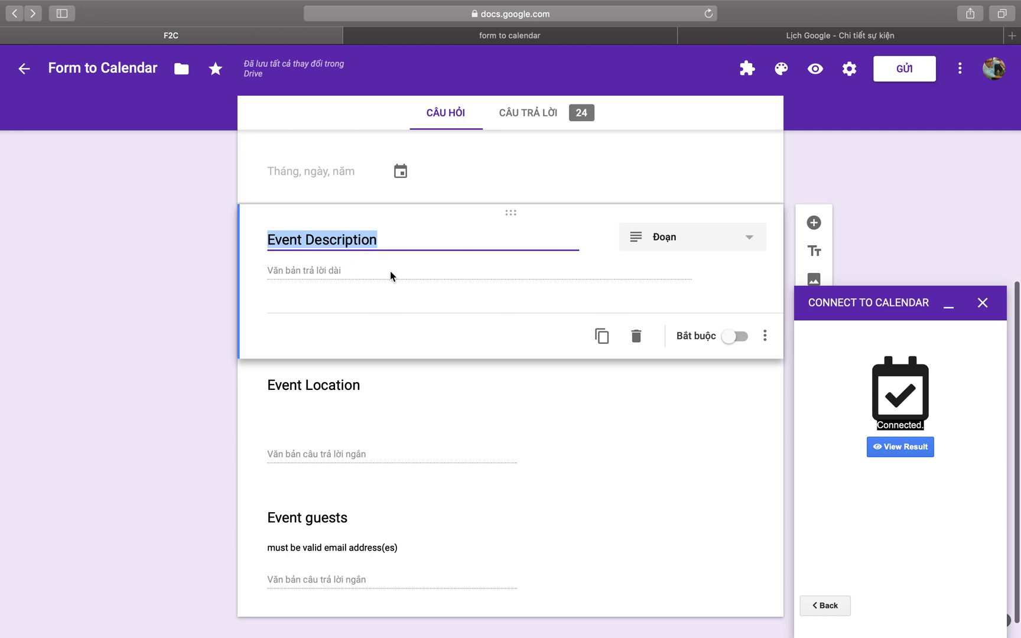
{"action": "left_click", "coordinate": [375, 405]}
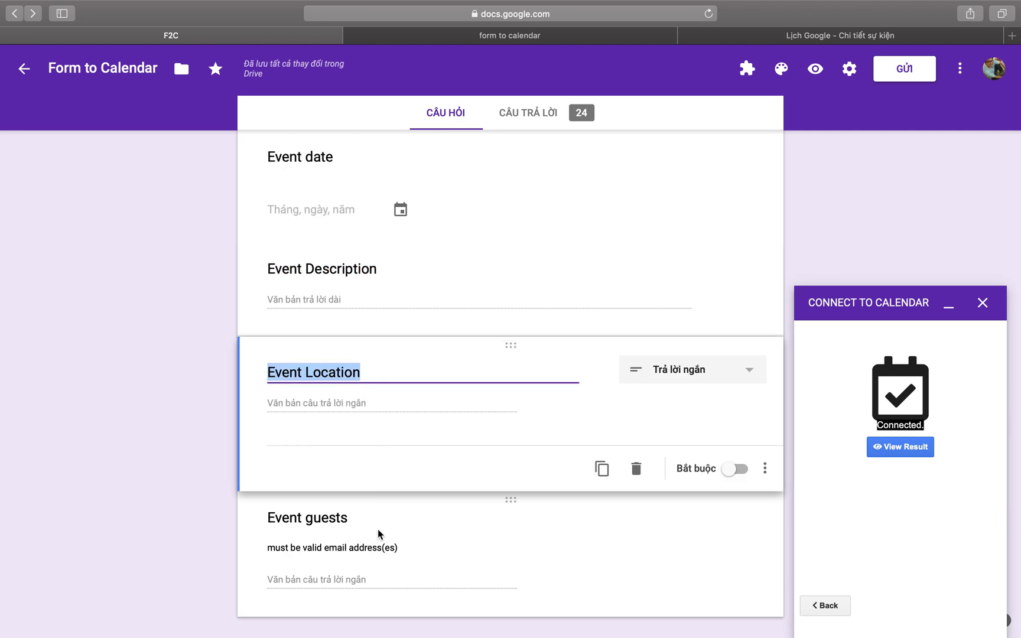
{"action": "left_click", "coordinate": [383, 526]}
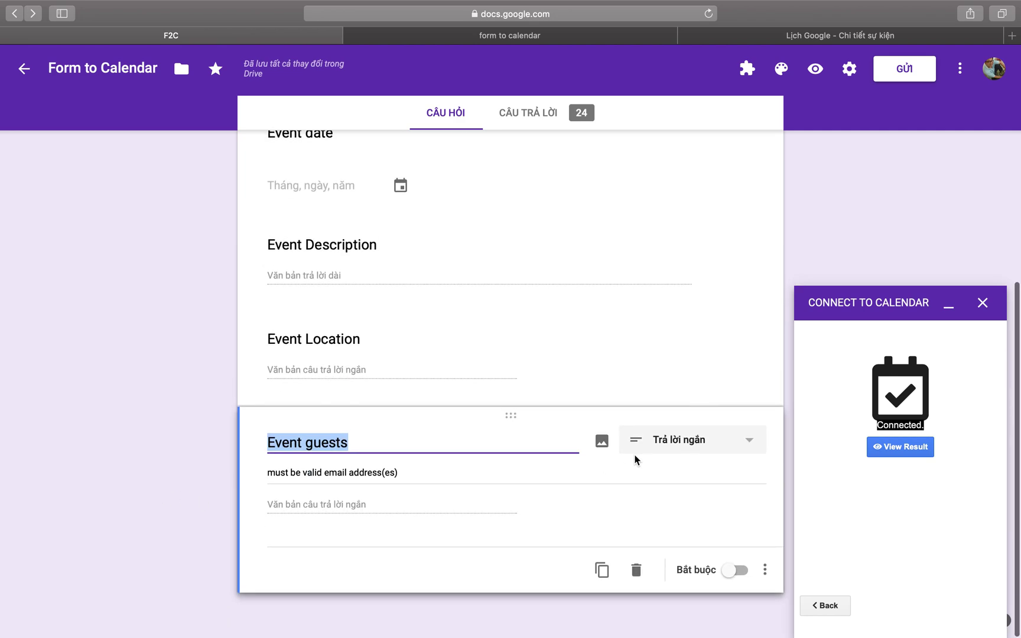
{"action": "left_click", "coordinate": [731, 453]}
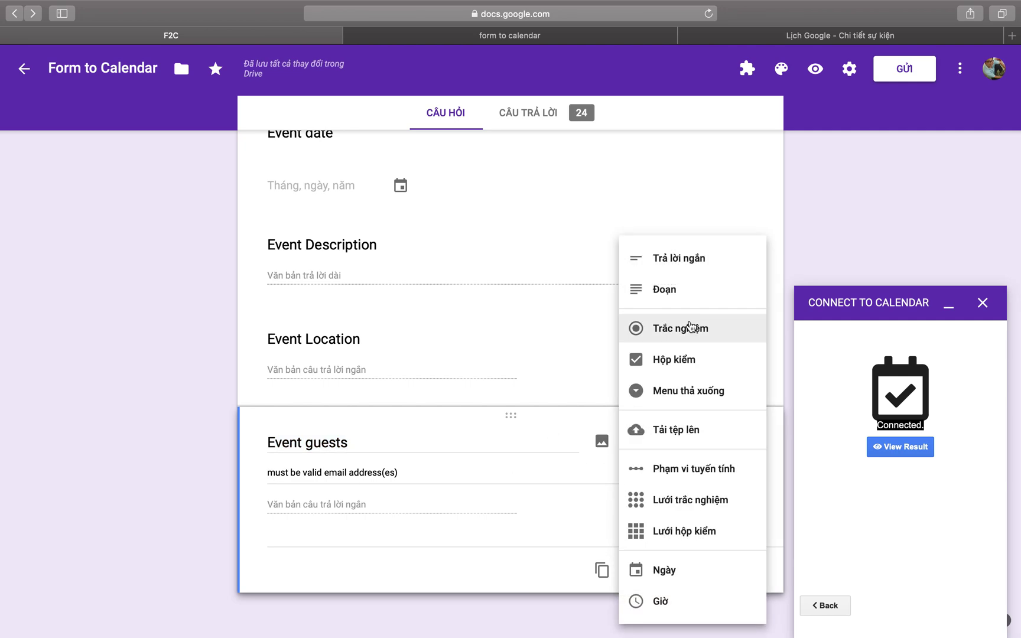
{"action": "left_click", "coordinate": [220, 426]}
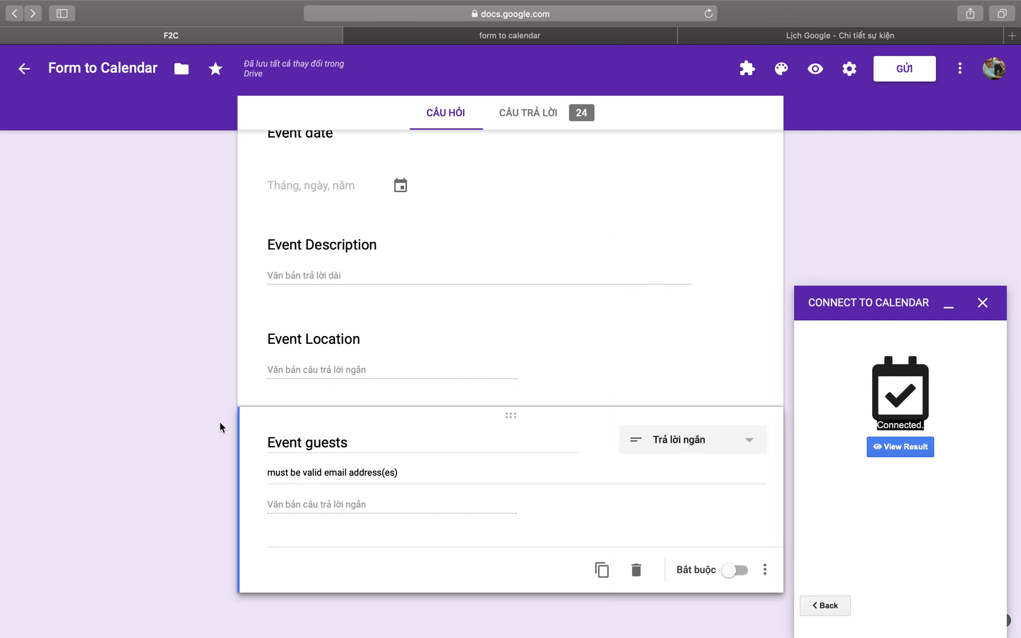
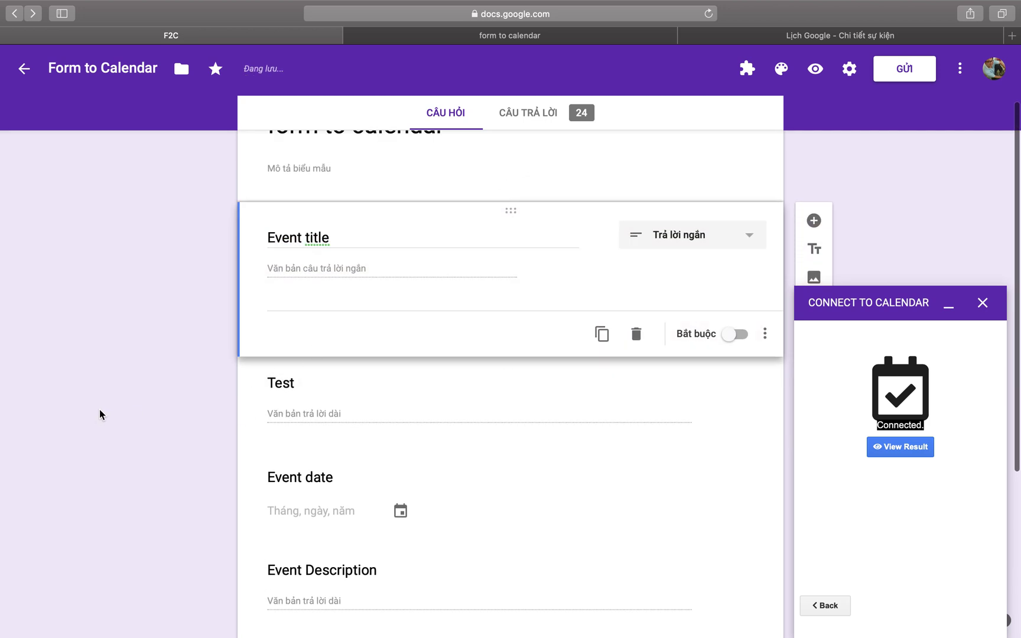
Step: Open the connected response form, close the old form page, and answer Event title with "yes" and Test with "helloooooo"
{"action": "left_click", "coordinate": [915, 453]}
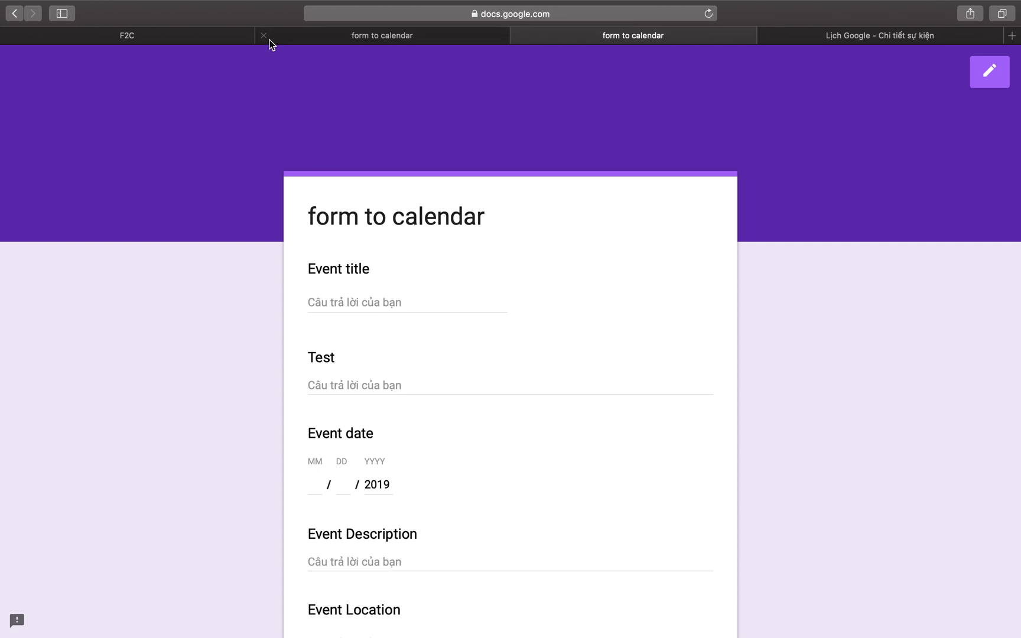
{"action": "left_click", "coordinate": [266, 36]}
{"action": "left_click", "coordinate": [368, 303]}
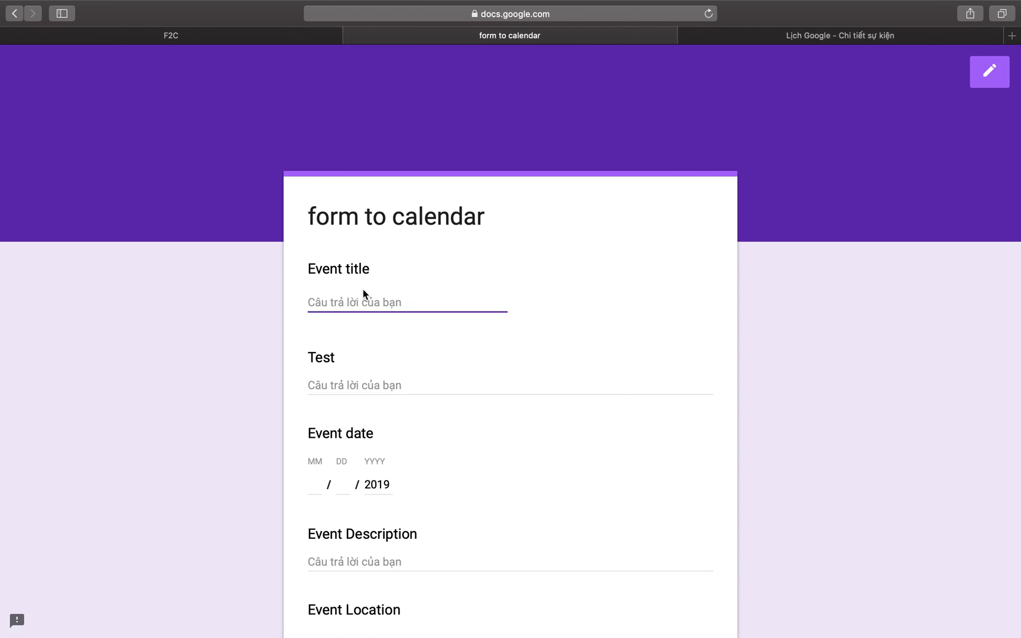
{"action": "type", "text": "yes"}
{"action": "key", "text": "Tab"}
{"action": "left_click", "coordinate": [355, 301]}
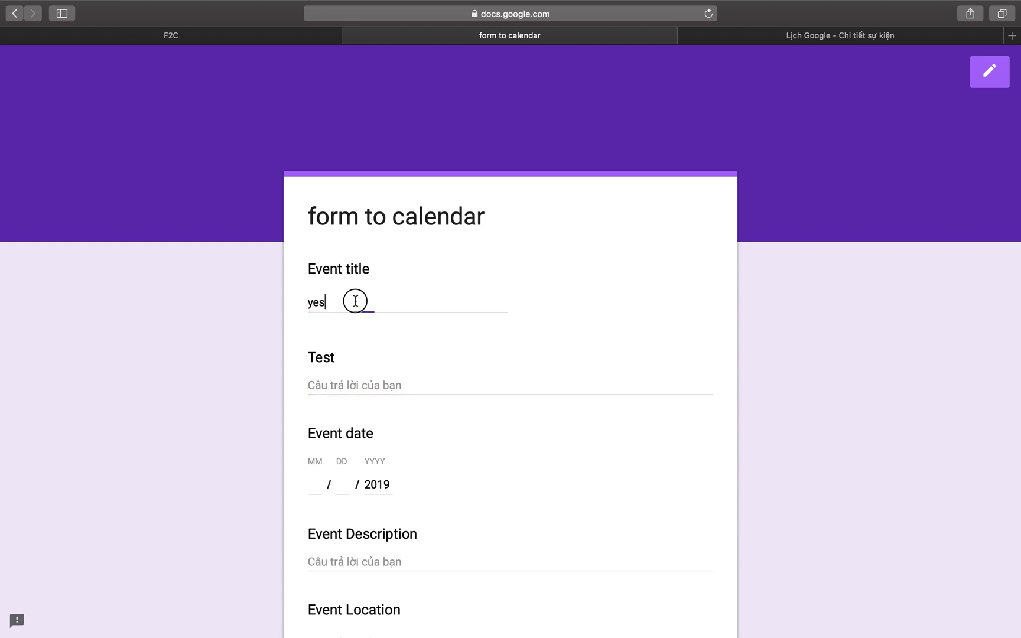
{"action": "left_click", "coordinate": [338, 400]}
{"action": "type", "text": "hellooooooo"}
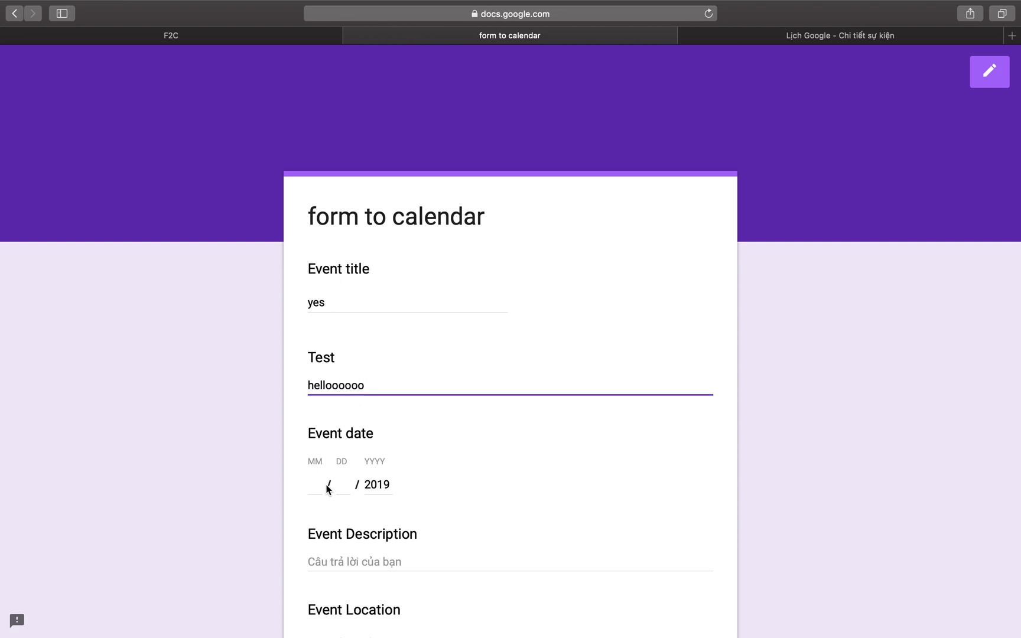
Step: Set the response's event date to 2/19/2019 and place the cursor in the Event Description answer
{"action": "left_click", "coordinate": [322, 486]}
{"action": "type", "text": "3"}
{"action": "key", "text": "Tab"}
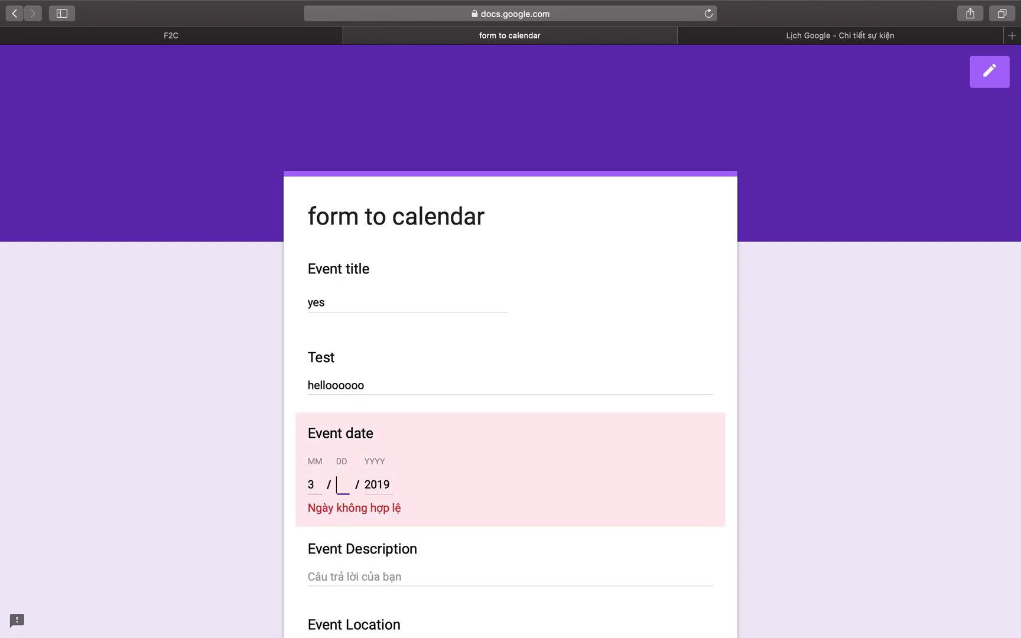
{"action": "key", "text": "shift+Tab"}
{"action": "type", "text": "2"}
{"action": "key", "text": "Tab"}
{"action": "type", "text": "19"}
{"action": "key", "text": "Tab"}
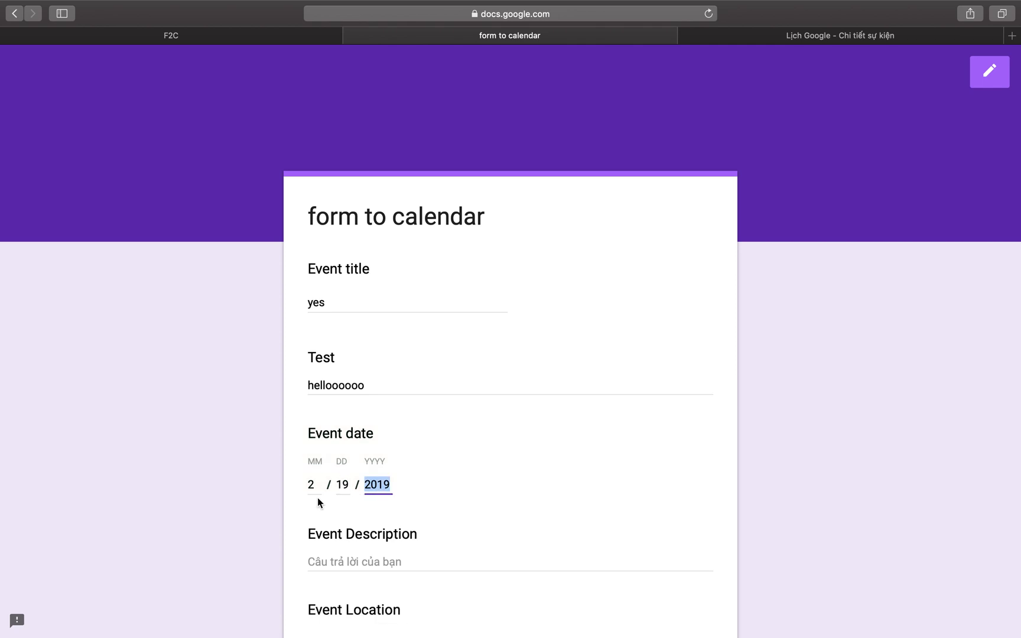
{"action": "left_click", "coordinate": [353, 561]}
{"action": "scroll", "coordinate": [354, 559], "scroll_direction": "down", "scroll_amount": 2}
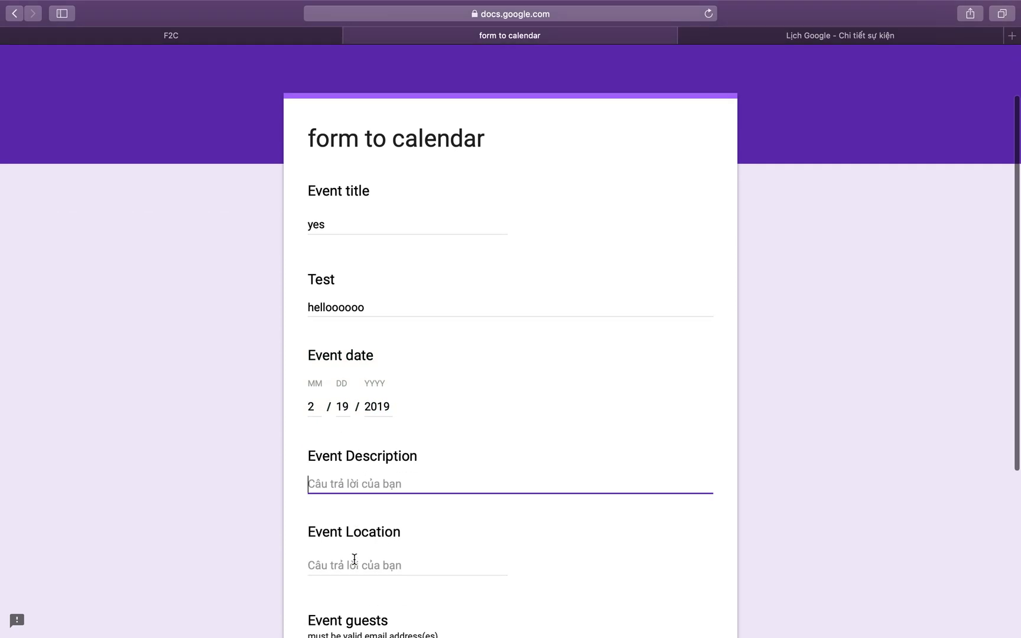
Step: Return to the add-on's settings in the form editor and choose light green as the event color
{"action": "left_click", "coordinate": [149, 37]}
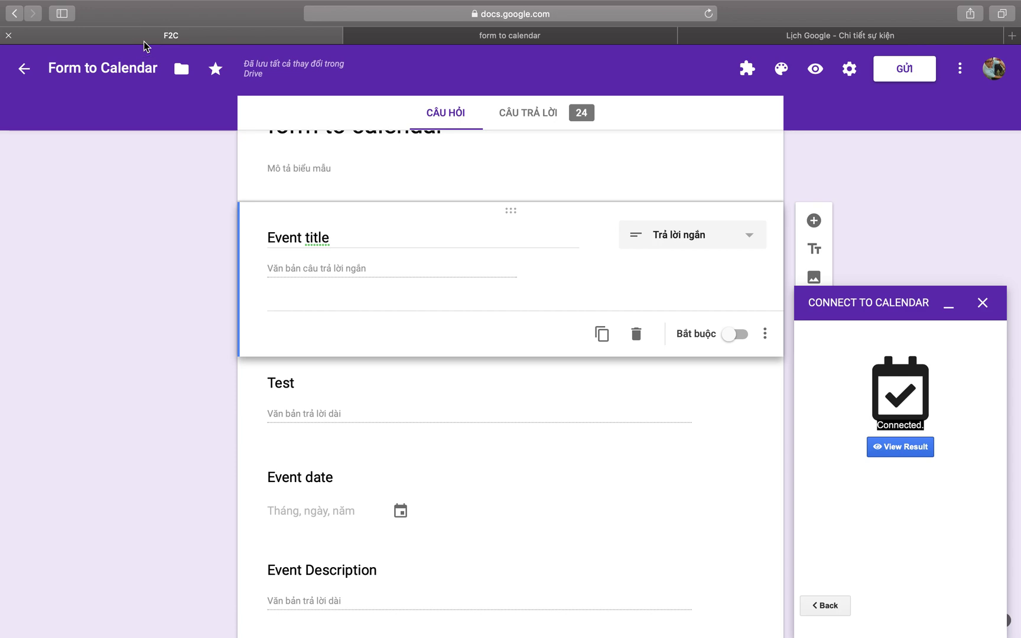
{"action": "left_click", "coordinate": [825, 605]}
{"action": "left_click", "coordinate": [854, 377]}
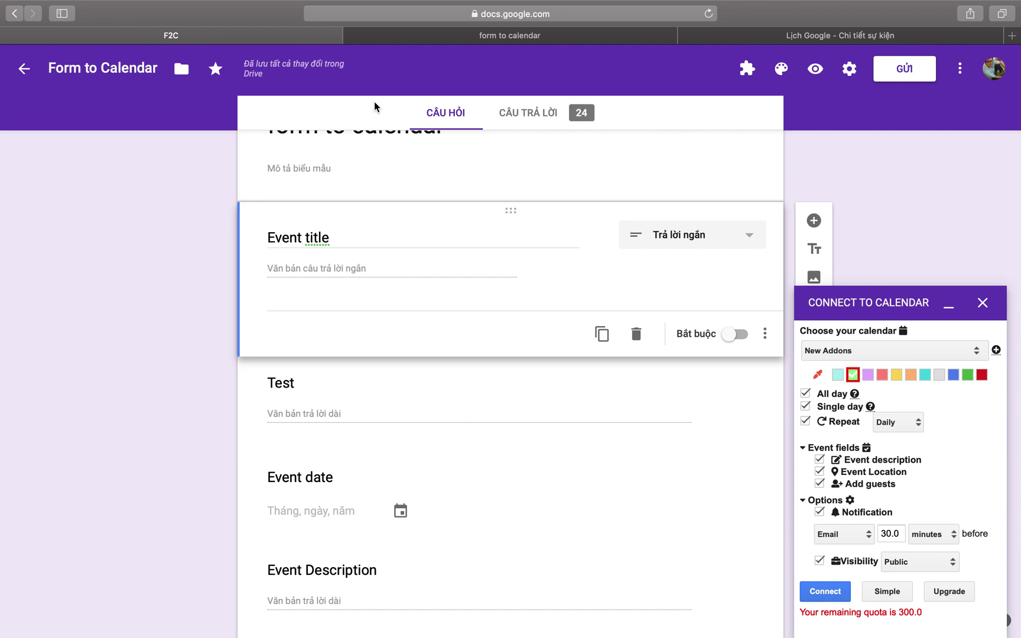
Step: Fill in the open form response with the event description "abcdefg" and the event location "HCMC"
{"action": "left_click", "coordinate": [483, 37]}
{"action": "type", "text": "abcdefg"}
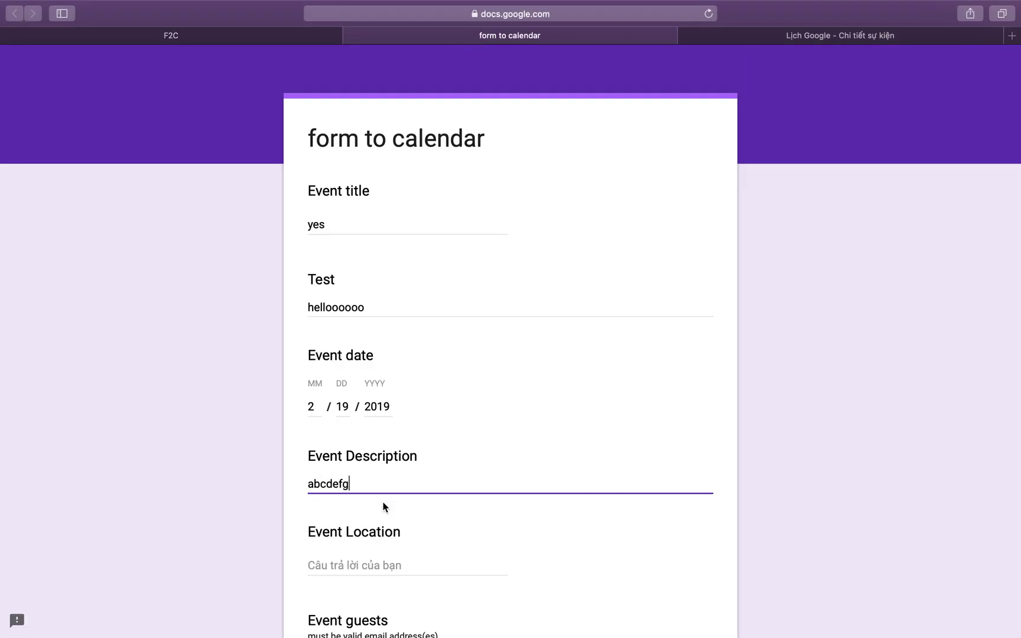
{"action": "left_click", "coordinate": [320, 565]}
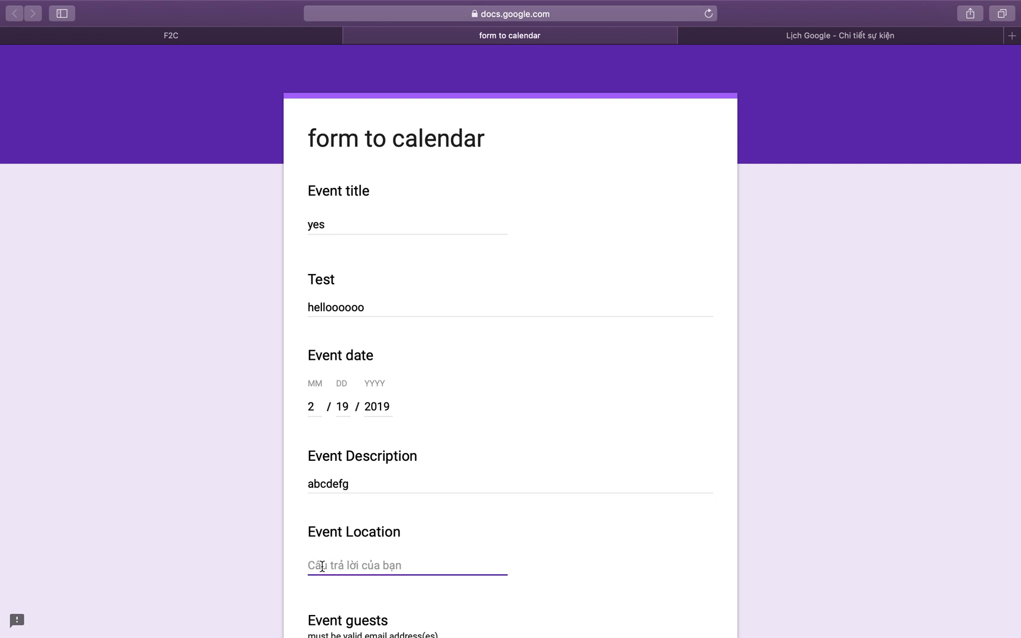
{"action": "type", "text": "HCMC"}
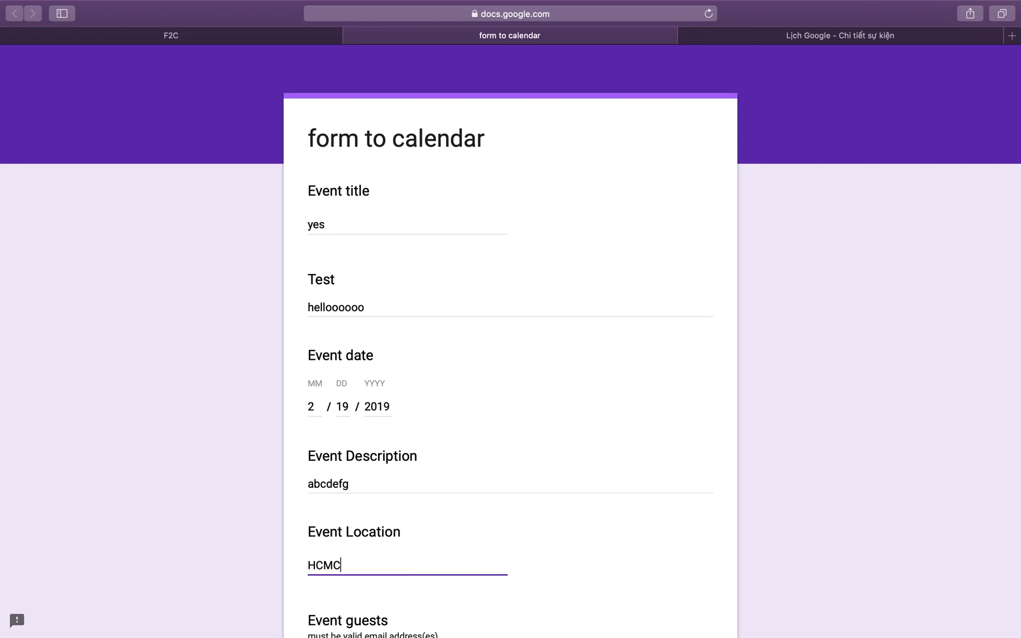
Step: Enter the guest's email address in the Event guests answer and submit the response
{"action": "scroll", "coordinate": [378, 469], "scroll_direction": "down", "scroll_amount": 3}
{"action": "left_click", "coordinate": [372, 476]}
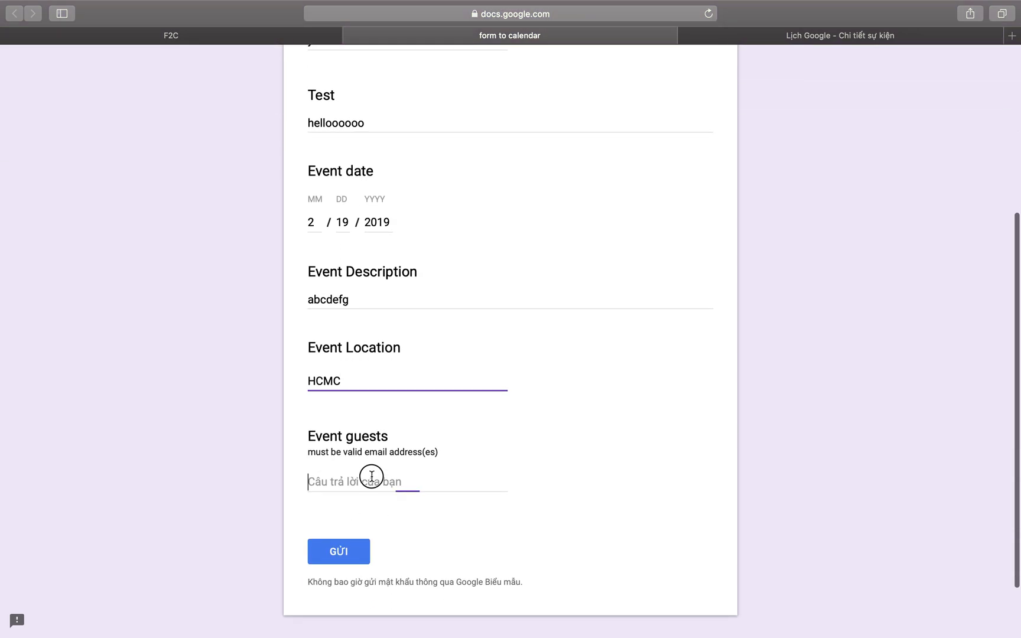
{"action": "type", "text": "example@example.com"}
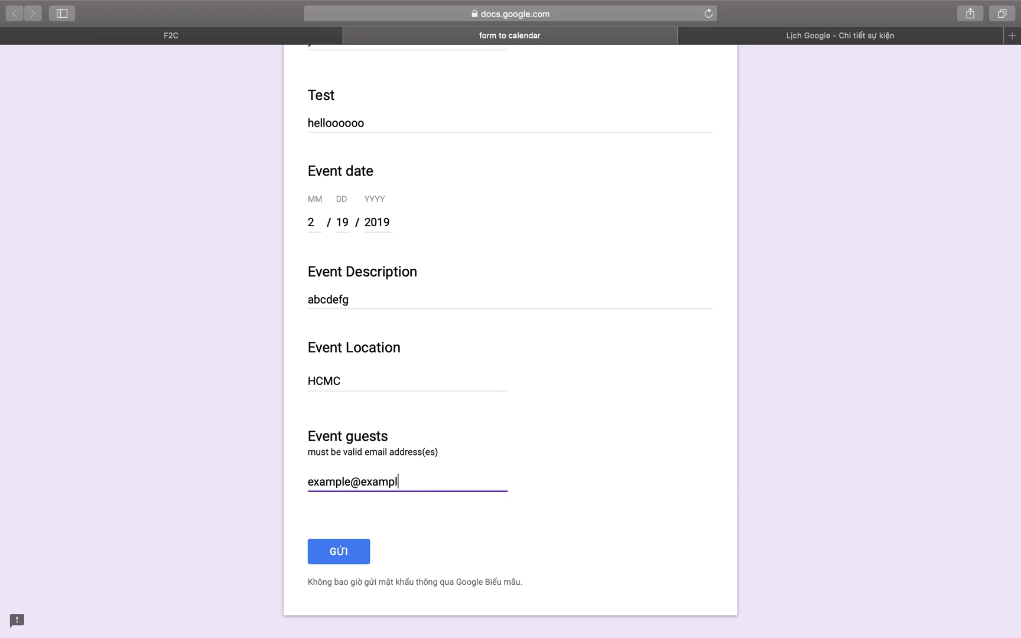
{"action": "left_click", "coordinate": [337, 552]}
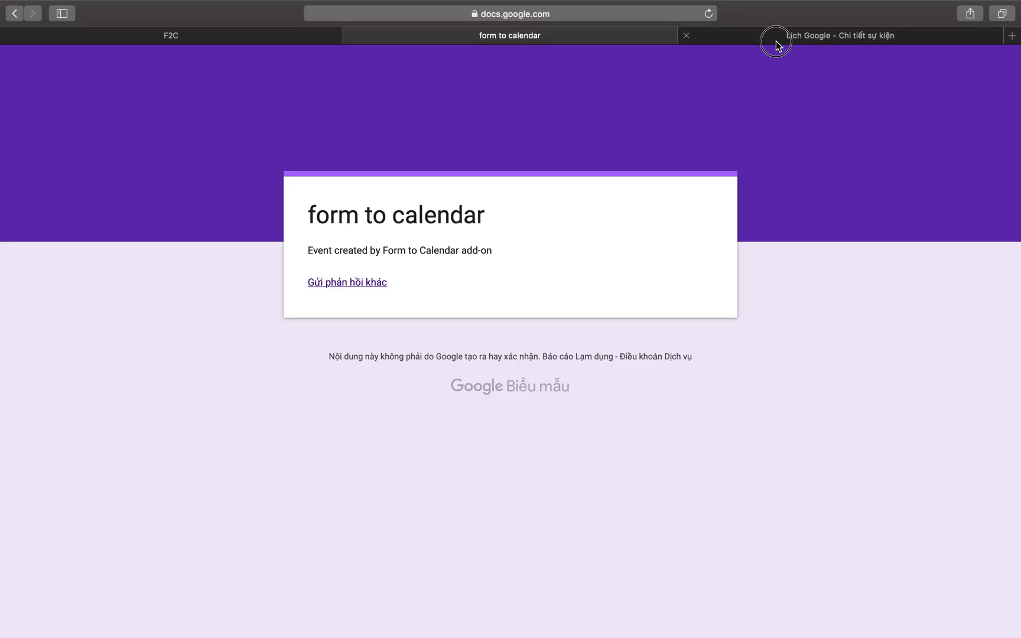
Step: Check the "yes" events in Google Calendar's February 2019 month view against the add-on's color and repeat settings
{"action": "left_click", "coordinate": [777, 45]}
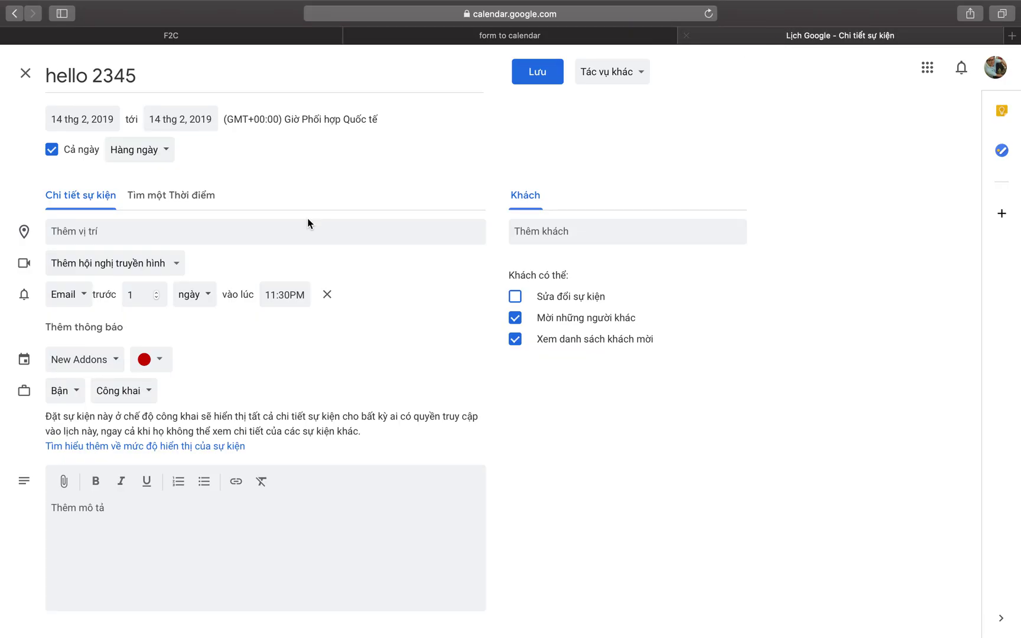
{"action": "left_click", "coordinate": [26, 73]}
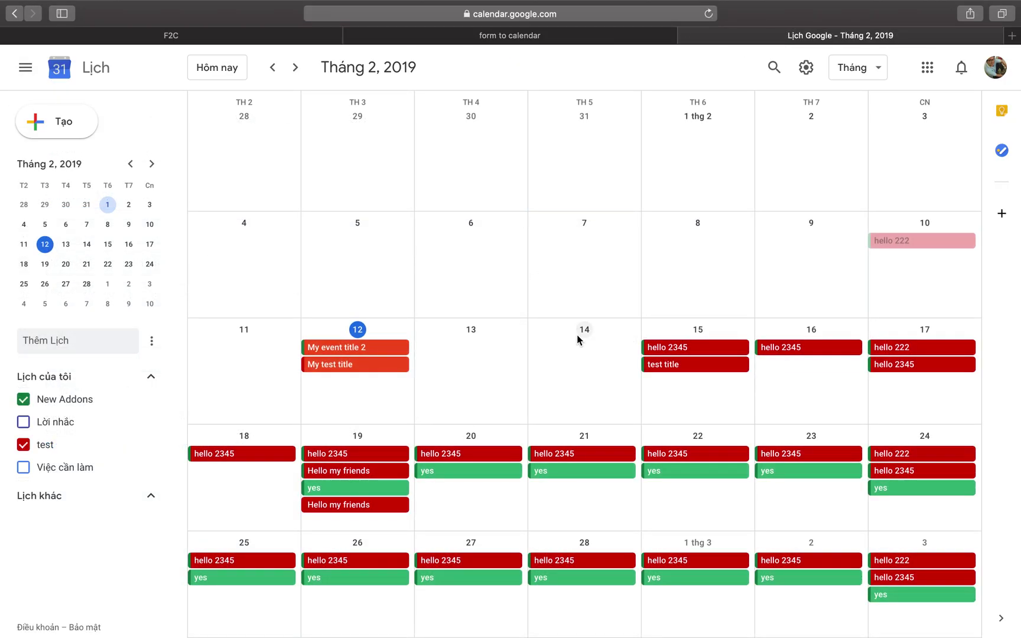
{"action": "left_click", "coordinate": [180, 37]}
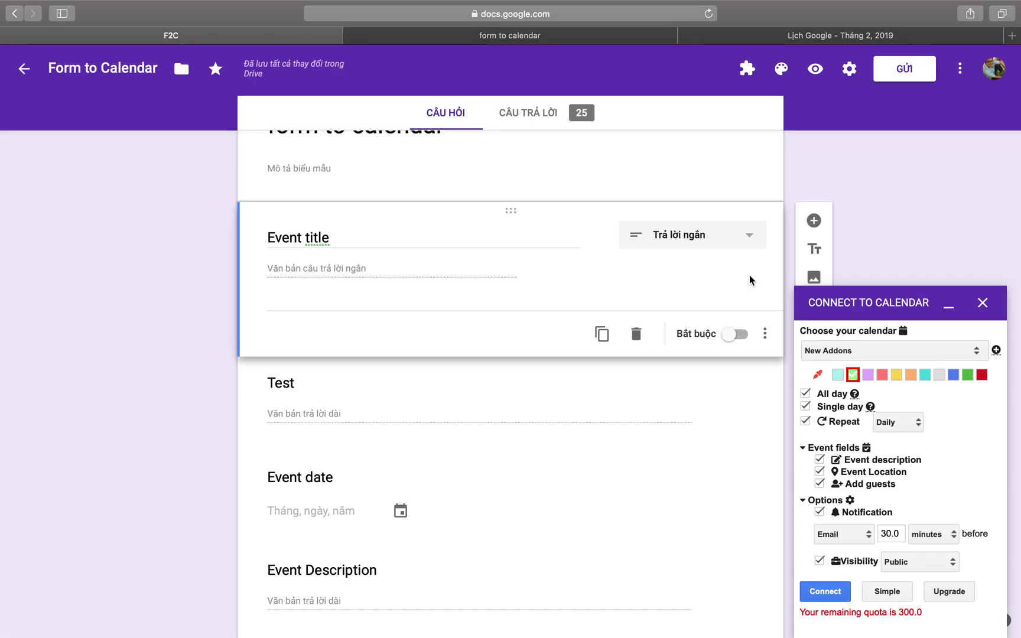
{"action": "left_click", "coordinate": [851, 39]}
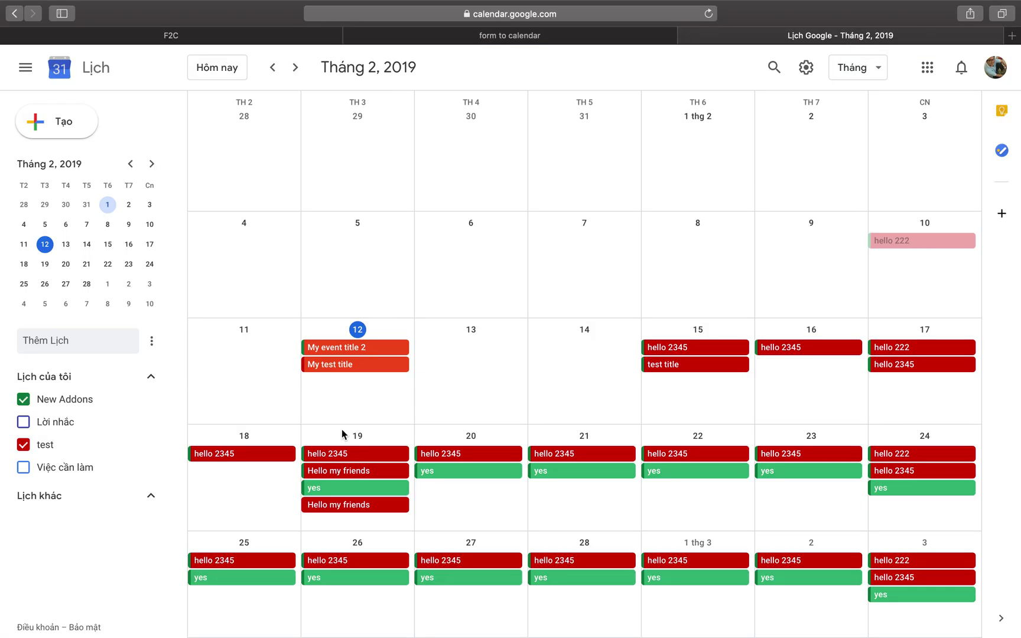
Step: Review the details of the "yes" event on February 19, including its date, repeat, guest, notification and calendar
{"action": "left_click", "coordinate": [357, 490]}
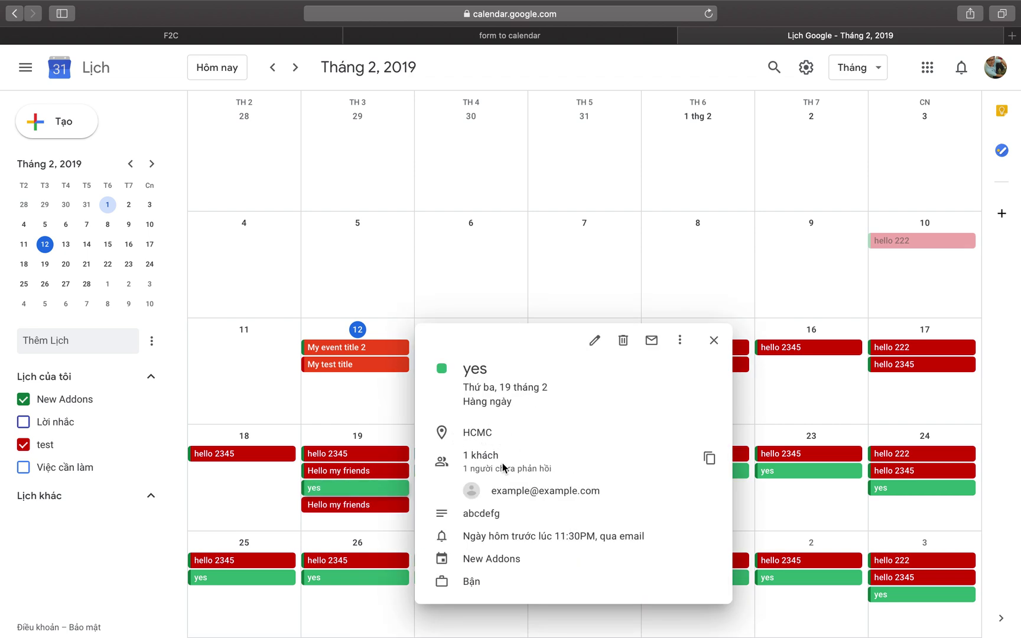
{"action": "double_click", "coordinate": [567, 491]}
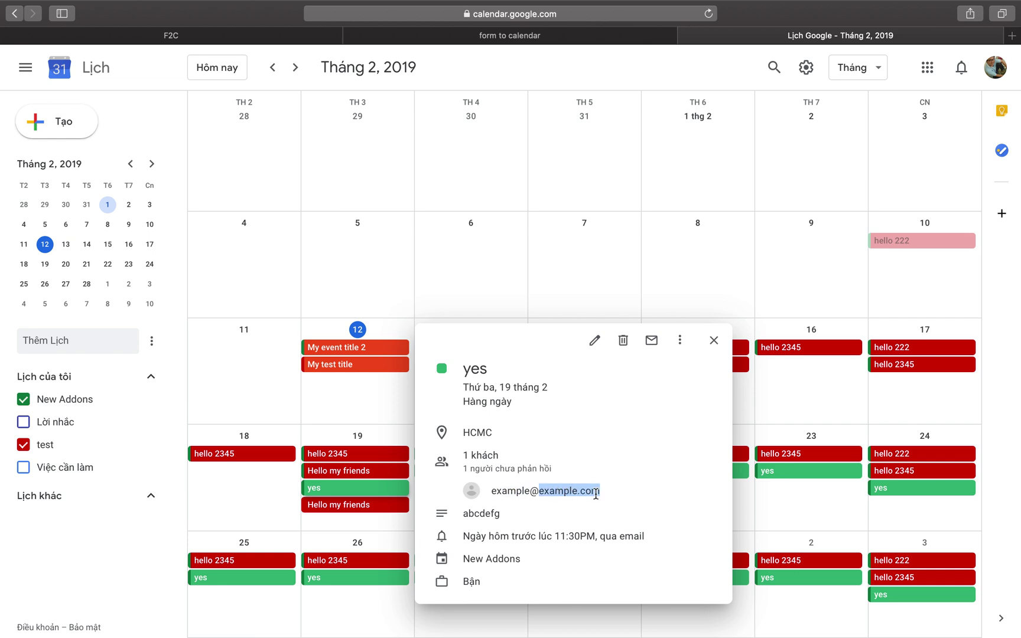
{"action": "triple_click", "coordinate": [483, 539]}
{"action": "double_click", "coordinate": [620, 536]}
{"action": "triple_click", "coordinate": [519, 556]}
{"action": "left_click", "coordinate": [473, 577]}
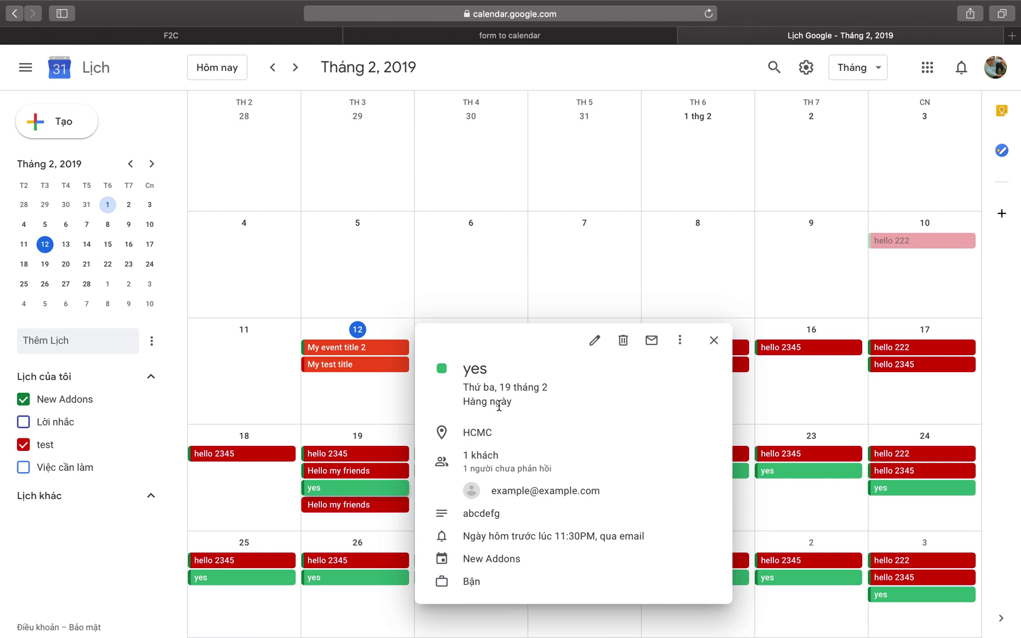
{"action": "triple_click", "coordinate": [467, 401]}
{"action": "triple_click", "coordinate": [509, 388]}
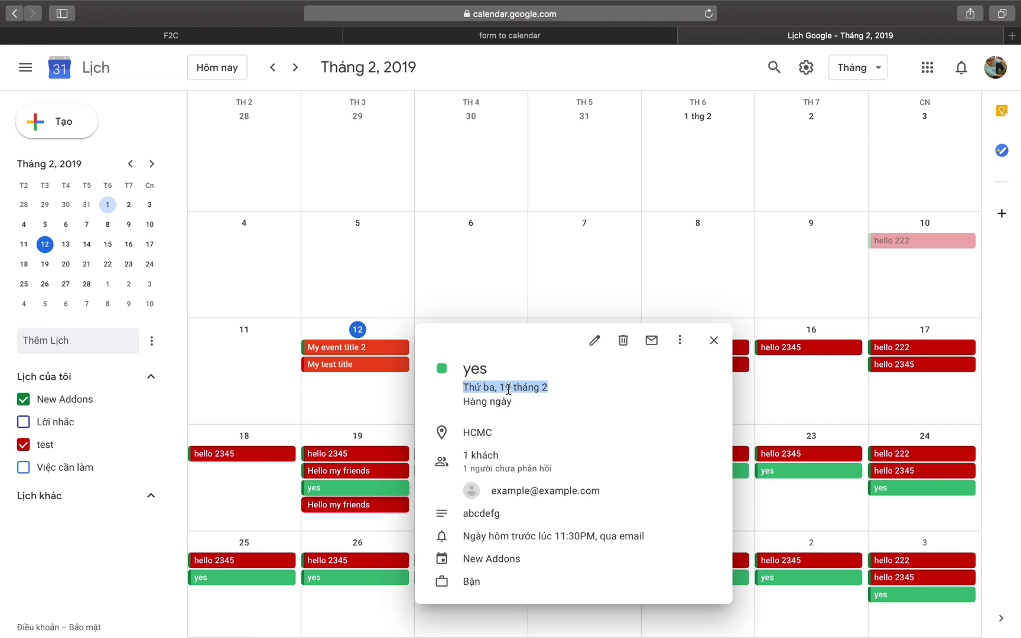
{"action": "key", "text": "Escape"}
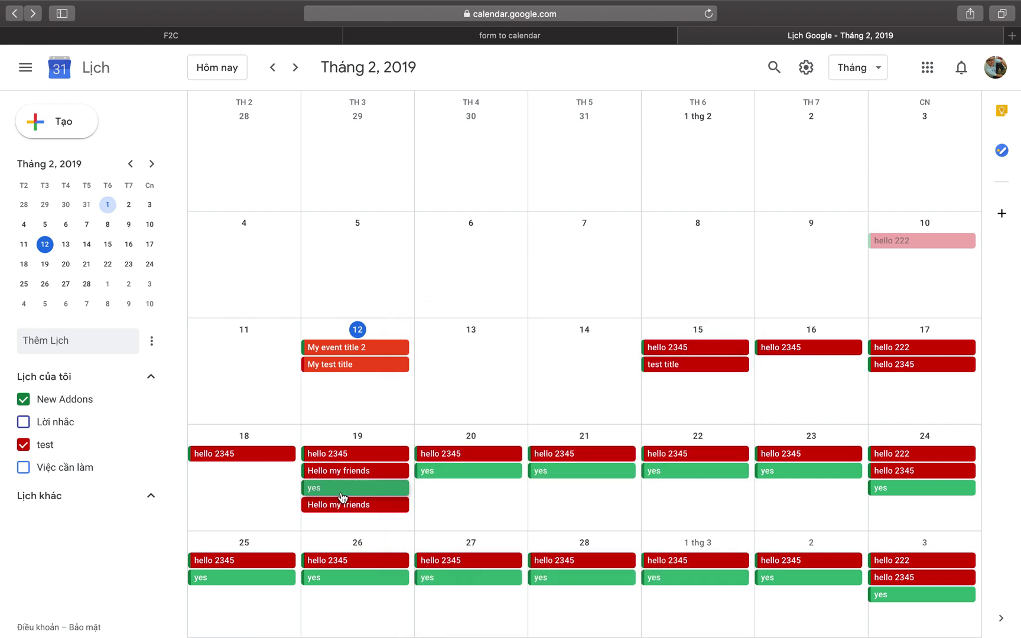
Step: Return to the form editor, turn off the add-on's form submit trigger and save the trigger option
{"action": "left_click", "coordinate": [240, 39]}
{"action": "scroll", "coordinate": [523, 430], "scroll_direction": "down", "scroll_amount": 1}
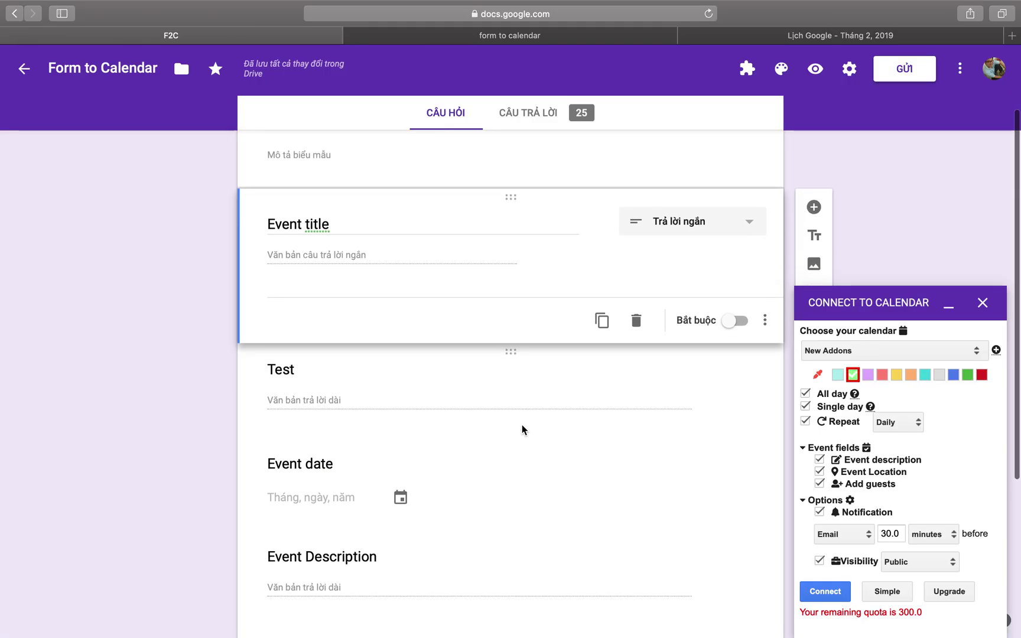
{"action": "scroll", "coordinate": [522, 430], "scroll_direction": "down", "scroll_amount": 1}
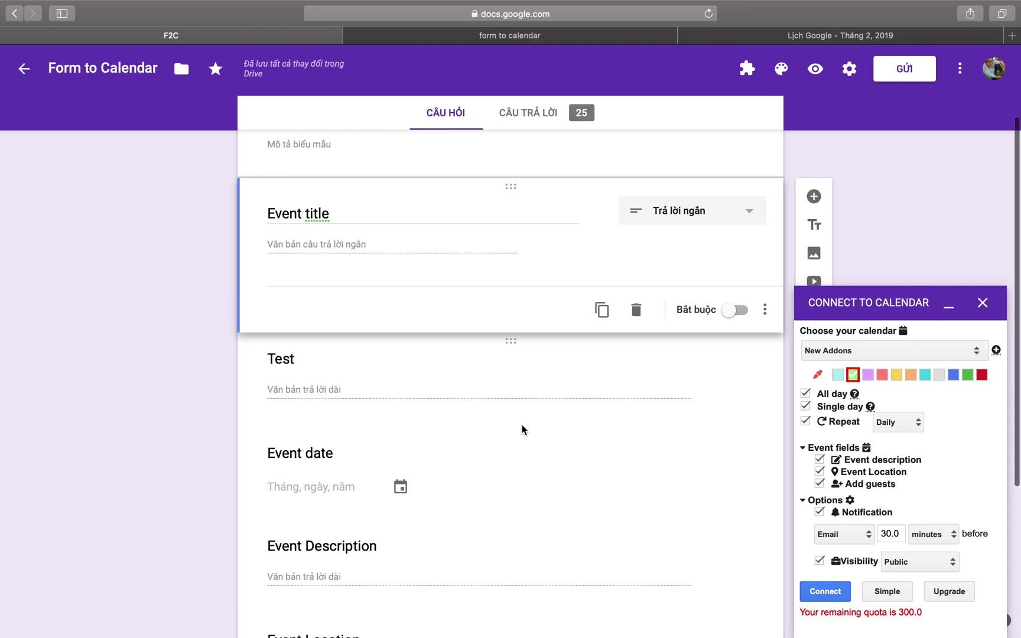
{"action": "scroll", "coordinate": [522, 428], "scroll_direction": "up", "scroll_amount": 1}
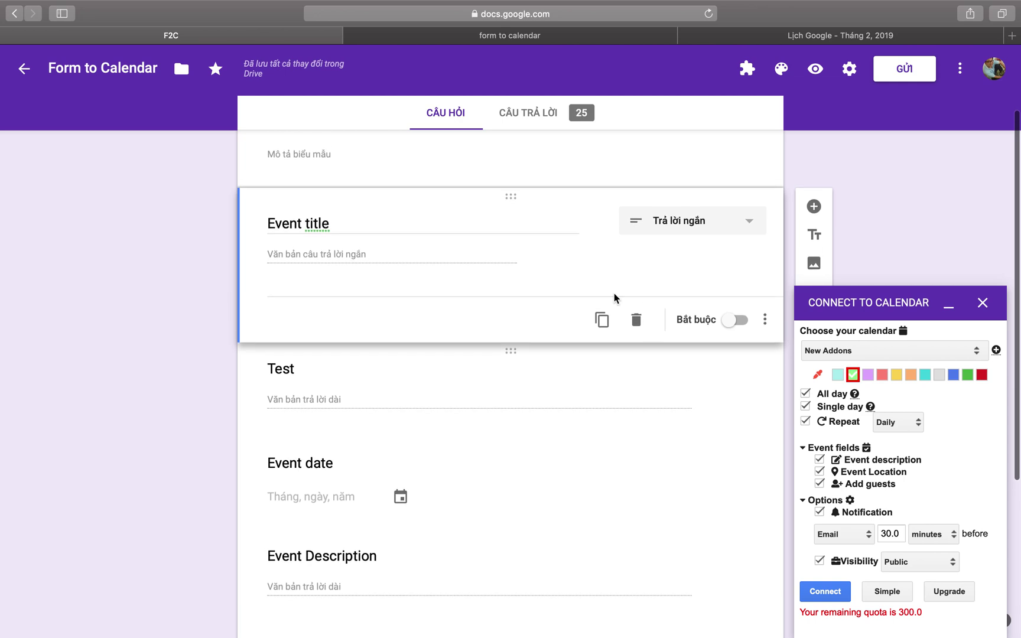
{"action": "left_click", "coordinate": [747, 69]}
{"action": "left_click", "coordinate": [759, 109]}
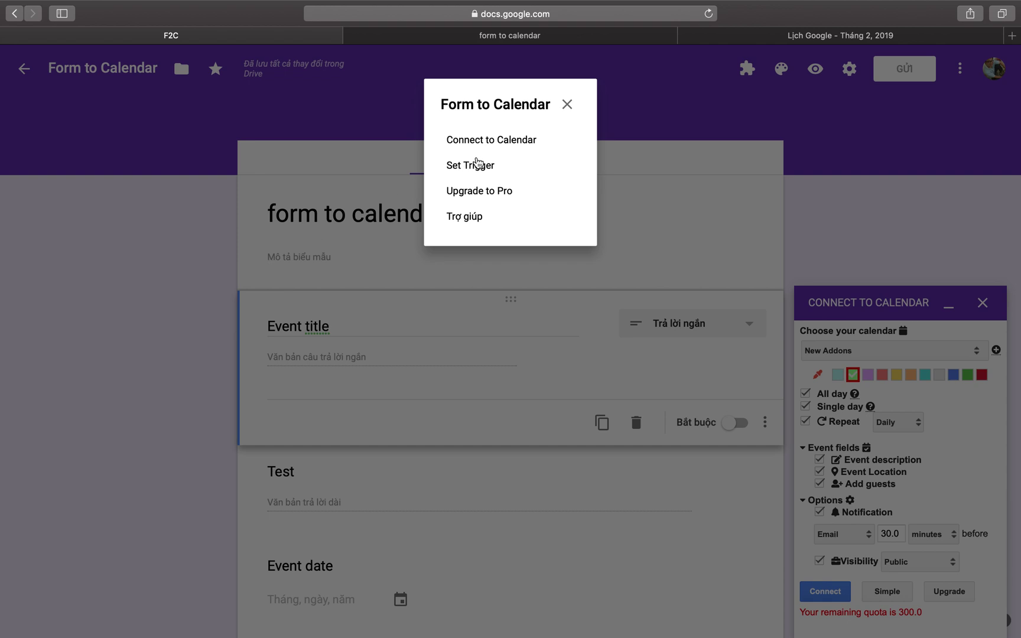
{"action": "left_click", "coordinate": [748, 69]}
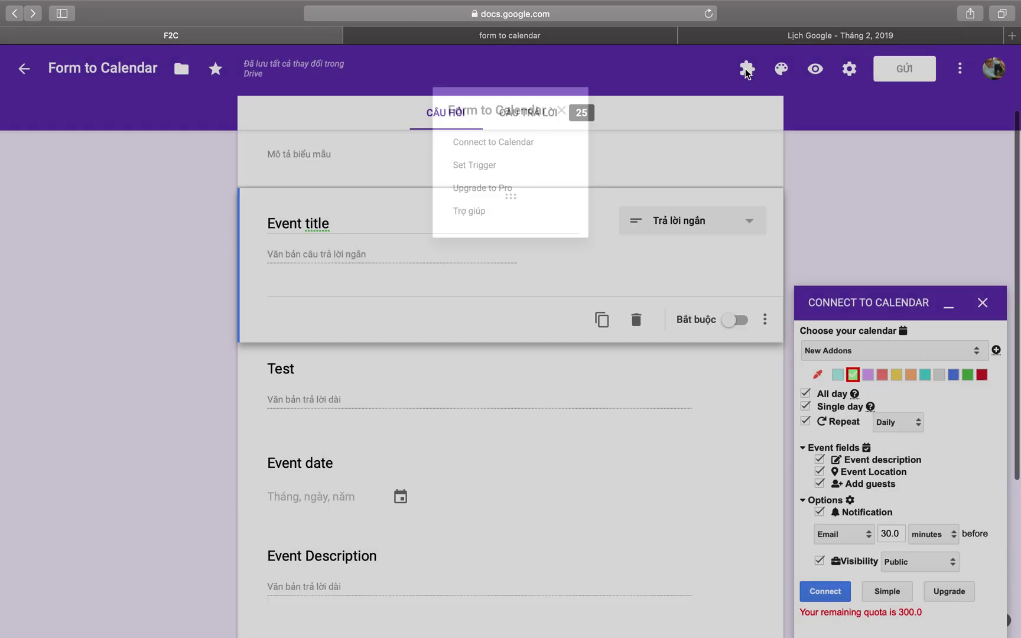
{"action": "left_click", "coordinate": [768, 124]}
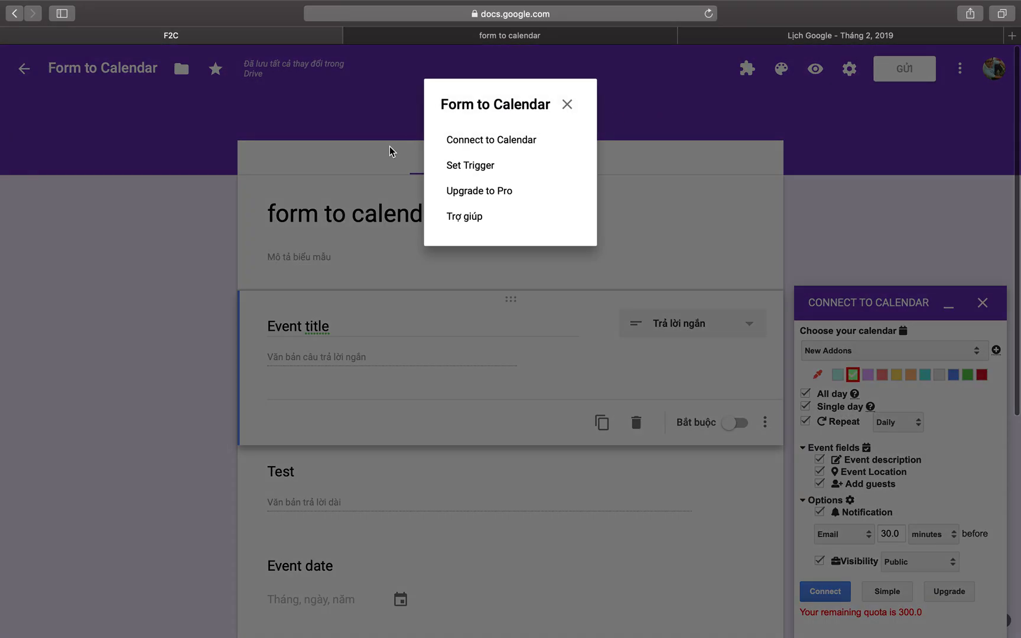
{"action": "left_click", "coordinate": [490, 166]}
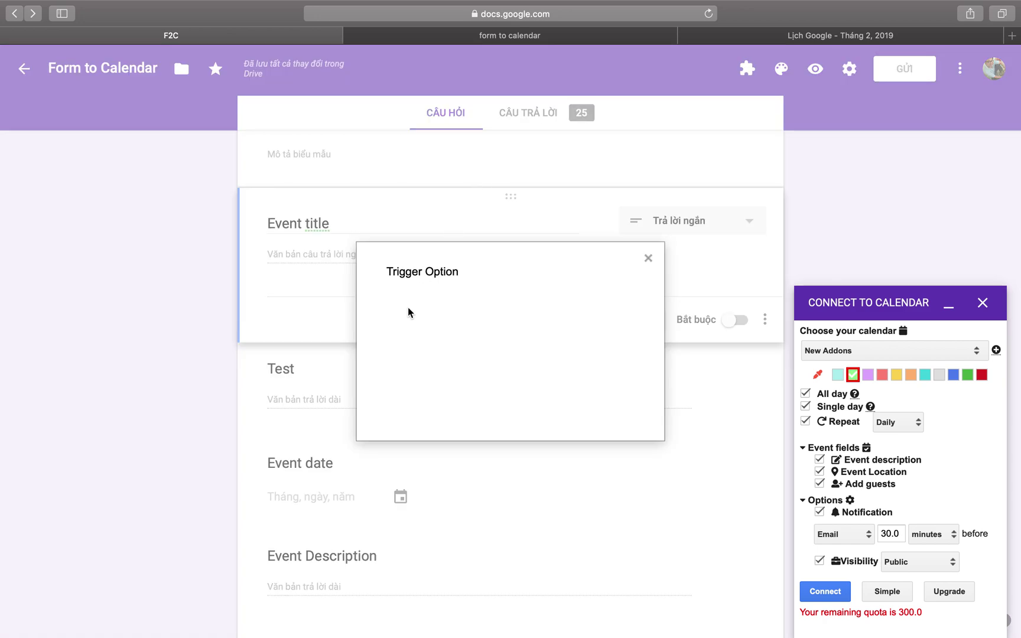
{"action": "left_click", "coordinate": [398, 346]}
{"action": "left_click", "coordinate": [398, 347]}
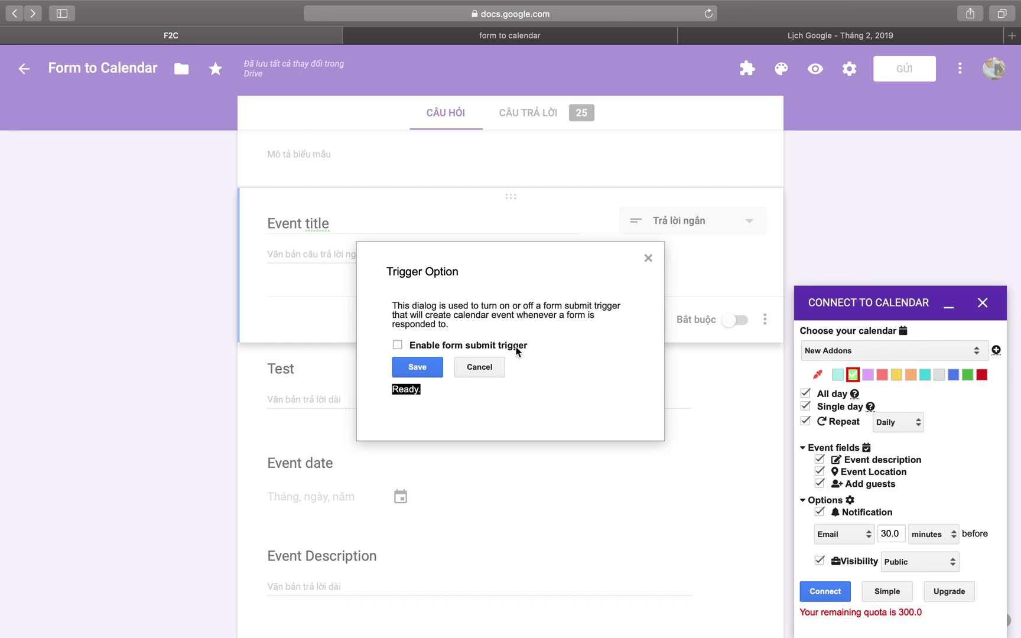
{"action": "left_click", "coordinate": [411, 373]}
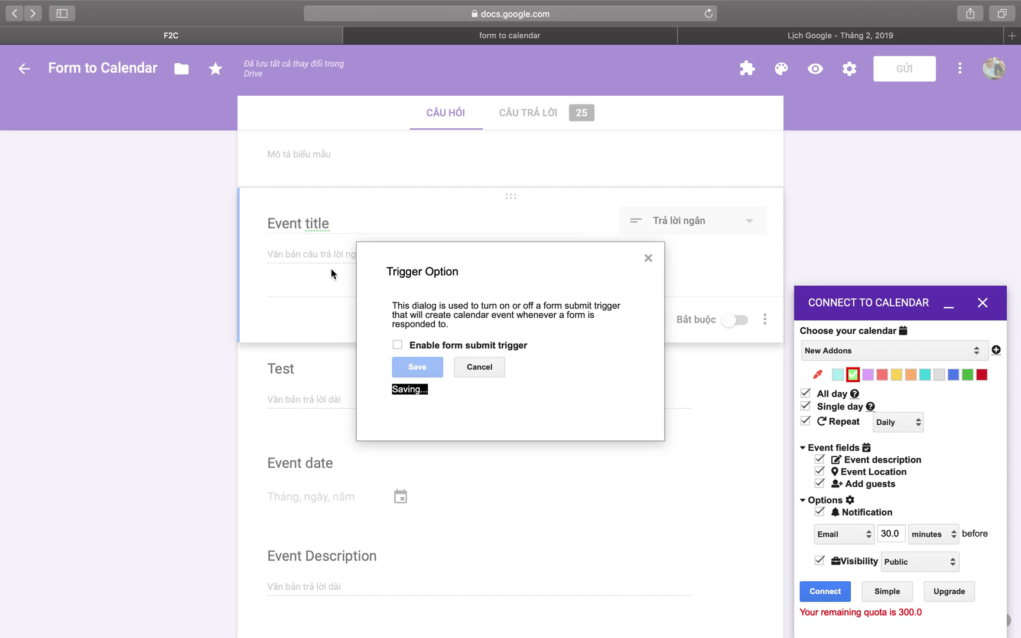
{"action": "left_click", "coordinate": [648, 259]}
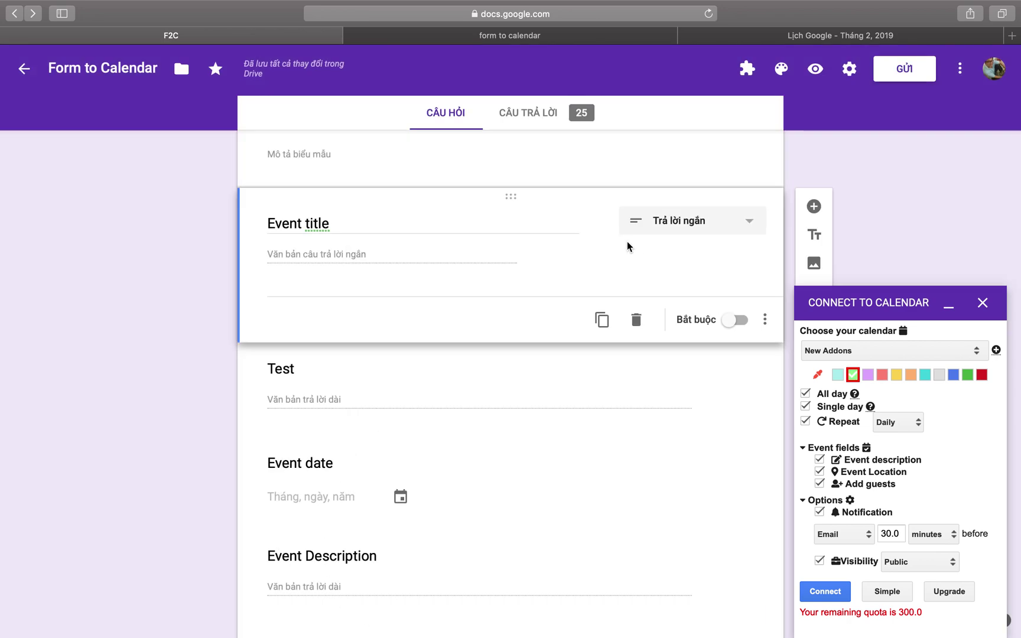
Step: Start another form response with the event title "the event never created" and the Test answer "hello"
{"action": "left_click", "coordinate": [479, 43]}
{"action": "left_click", "coordinate": [344, 284]}
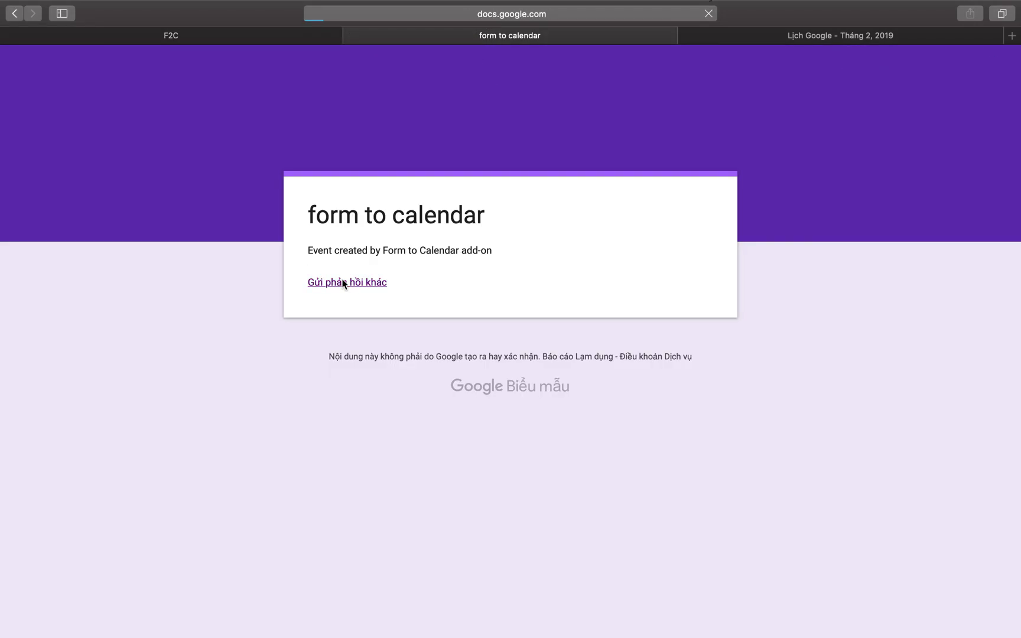
{"action": "left_click", "coordinate": [356, 309]}
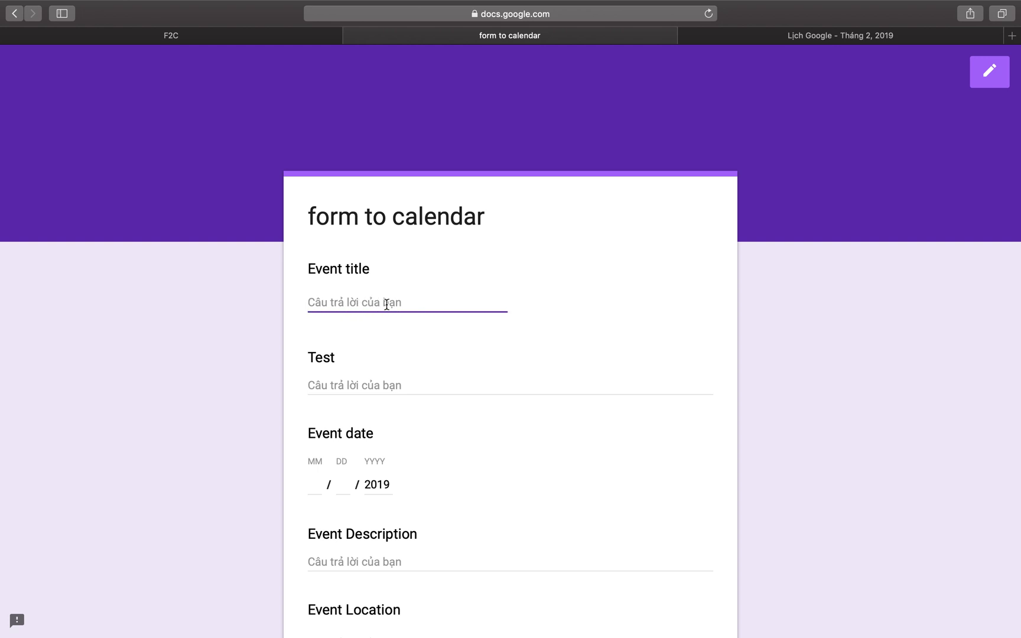
{"action": "type", "text": "the event ne"}
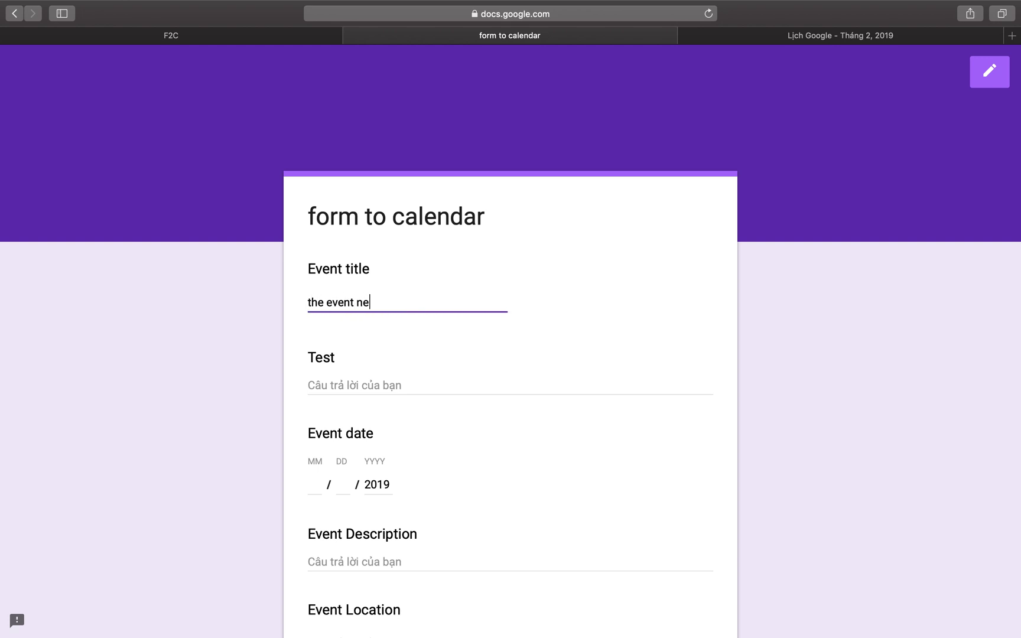
{"action": "type", "text": "ver created"}
{"action": "left_click", "coordinate": [326, 383]}
{"action": "type", "text": "hello"}
Step: Set the event date to 2/16/2019 and the event description to "hello world"
{"action": "key", "text": "Tab"}
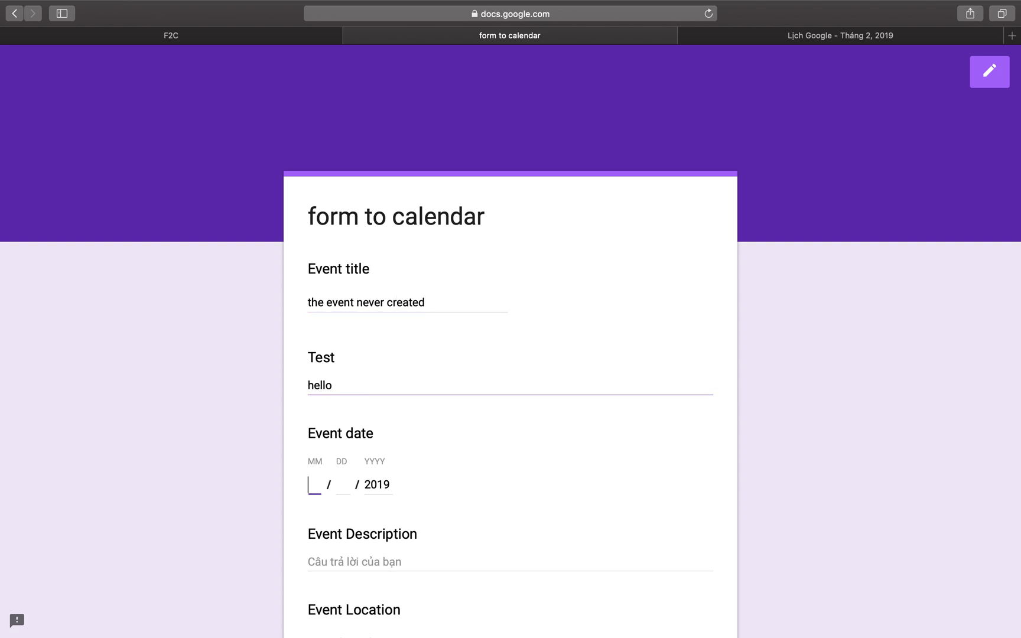
{"action": "type", "text": "2"}
{"action": "key", "text": "Tab"}
{"action": "type", "text": "16"}
{"action": "left_click", "coordinate": [359, 563]}
{"action": "type", "text": "hello world"}
Step: Fill in the event location "hcmc" and enter the guest's email address in the Event guests answer
{"action": "scroll", "coordinate": [385, 603], "scroll_direction": "down", "scroll_amount": 3}
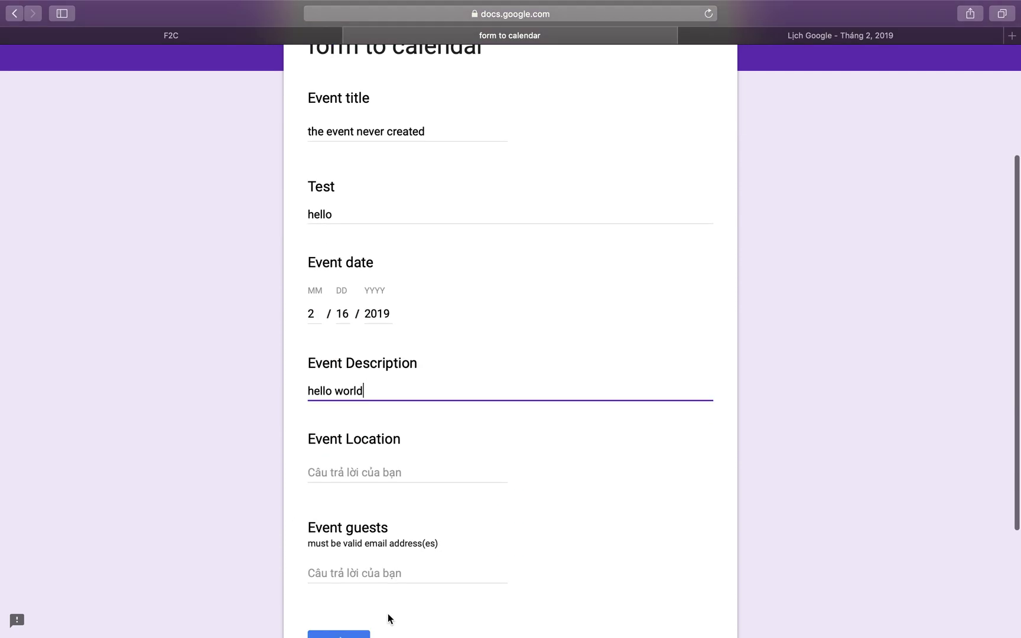
{"action": "left_click", "coordinate": [418, 476]}
{"action": "type", "text": "hcmc"}
{"action": "left_click", "coordinate": [403, 569]}
{"action": "type", "text": "e"}
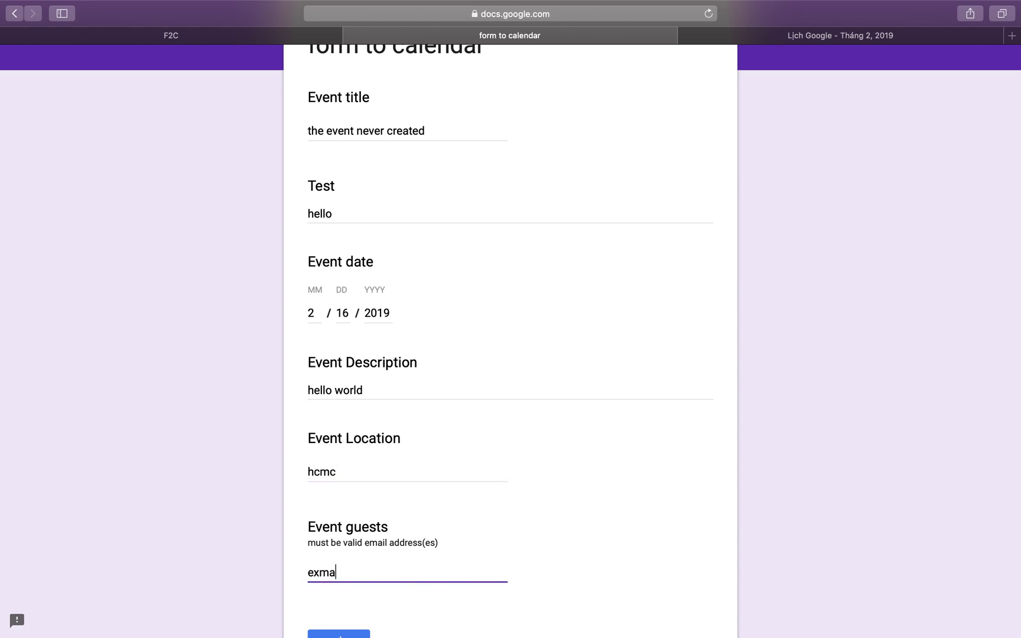
{"action": "type", "text": "xample2@example.com"}
Step: Submit the response and check Google Calendar for the new event
{"action": "scroll", "coordinate": [332, 607], "scroll_direction": "down", "scroll_amount": 2}
{"action": "left_click", "coordinate": [356, 567]}
{"action": "left_click", "coordinate": [782, 34]}
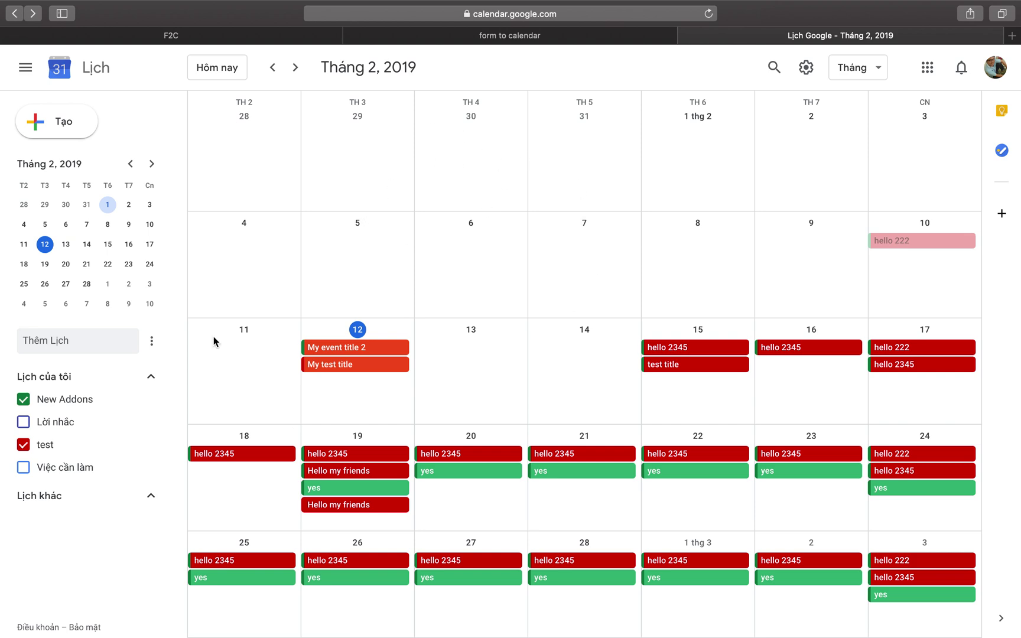
Step: Return to the form editor, enable the add-on's form submit trigger and save the trigger option
{"action": "left_click", "coordinate": [208, 36]}
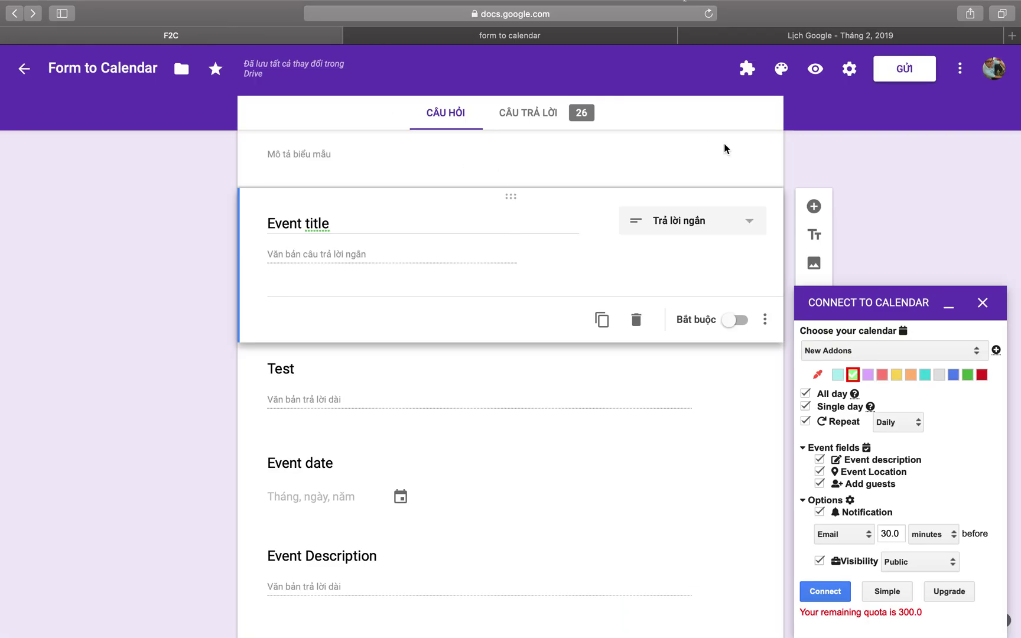
{"action": "left_click", "coordinate": [748, 68]}
{"action": "left_click", "coordinate": [766, 120]}
{"action": "scroll", "coordinate": [485, 177], "scroll_direction": "down", "scroll_amount": 3}
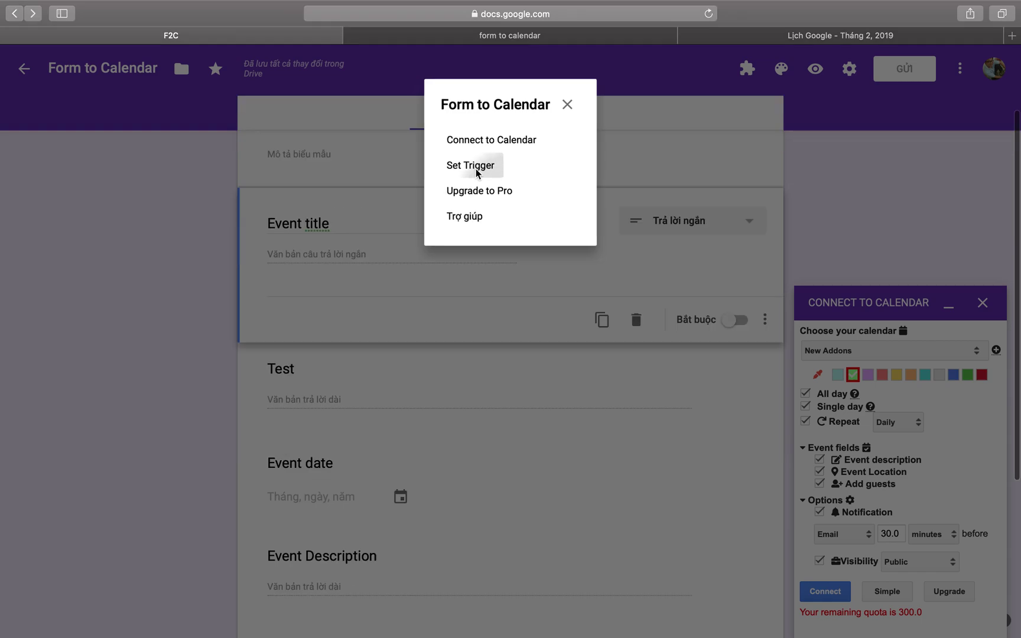
{"action": "left_click", "coordinate": [479, 165]}
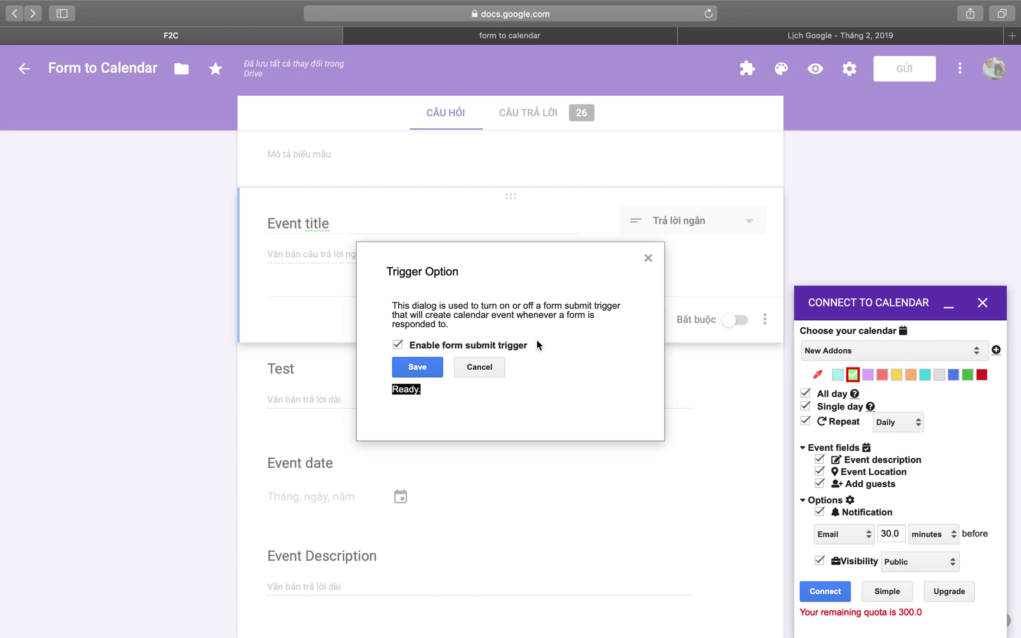
{"action": "left_click", "coordinate": [415, 368]}
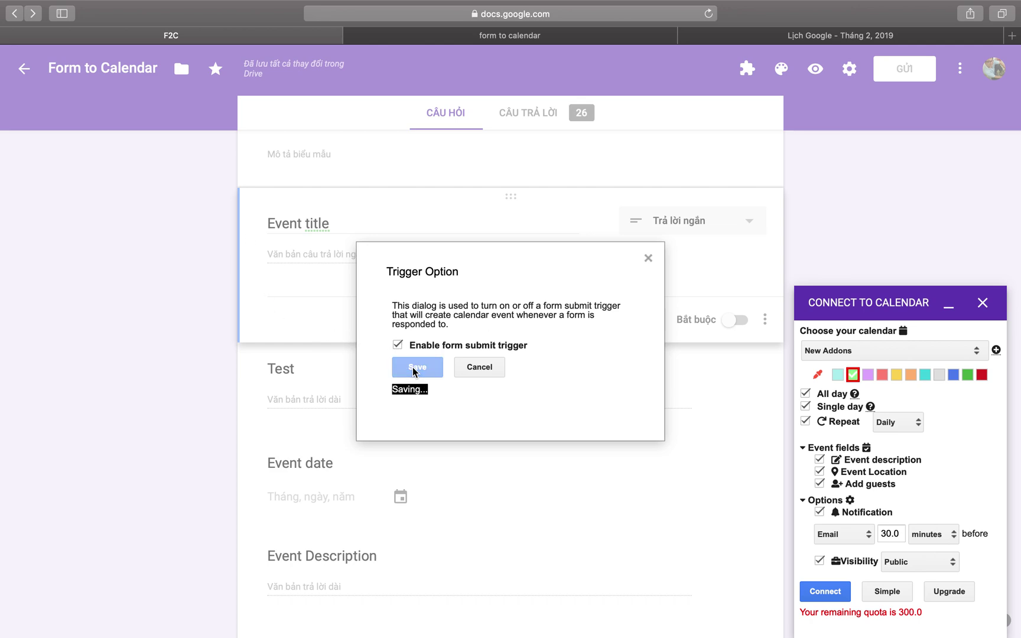
{"action": "left_click", "coordinate": [648, 259]}
Step: Resubmit the previous form response by reloading its confirmation page and confirming the resend
{"action": "left_click", "coordinate": [497, 39]}
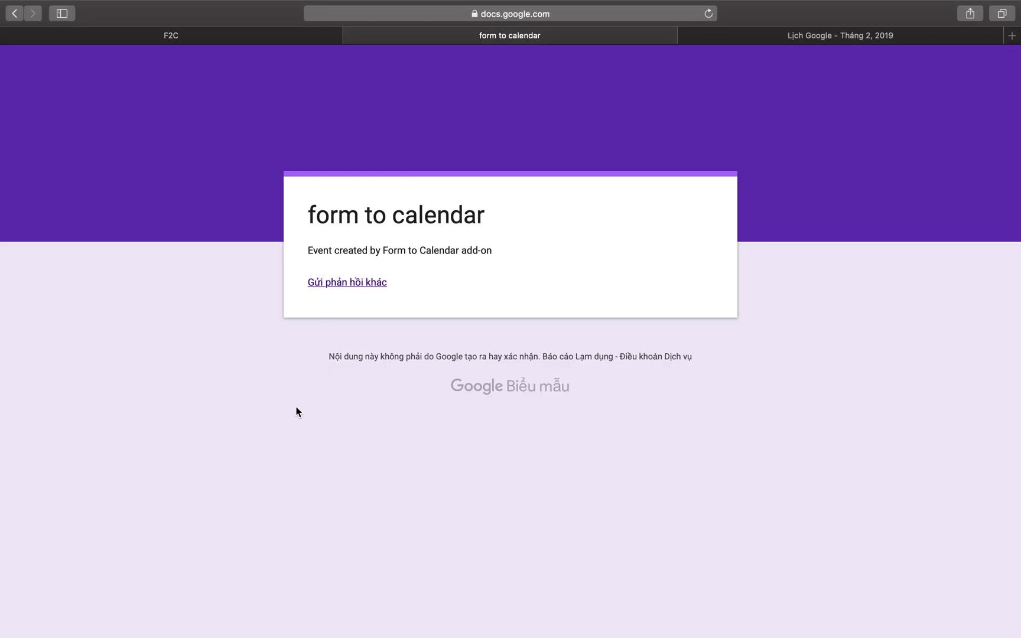
{"action": "right_click", "coordinate": [227, 296]}
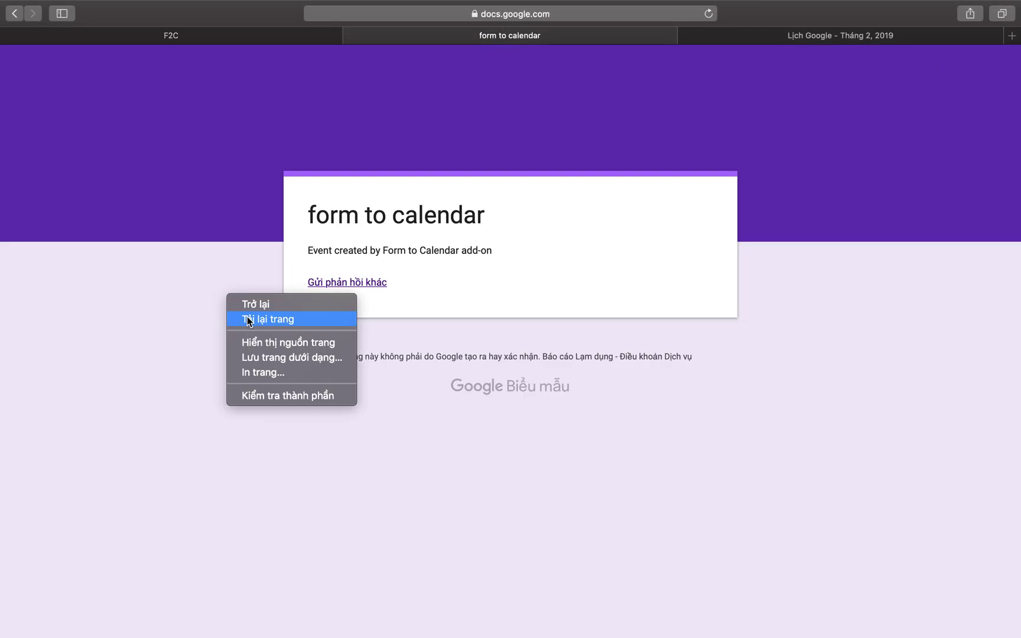
{"action": "left_click", "coordinate": [267, 319]}
{"action": "left_click", "coordinate": [619, 130]}
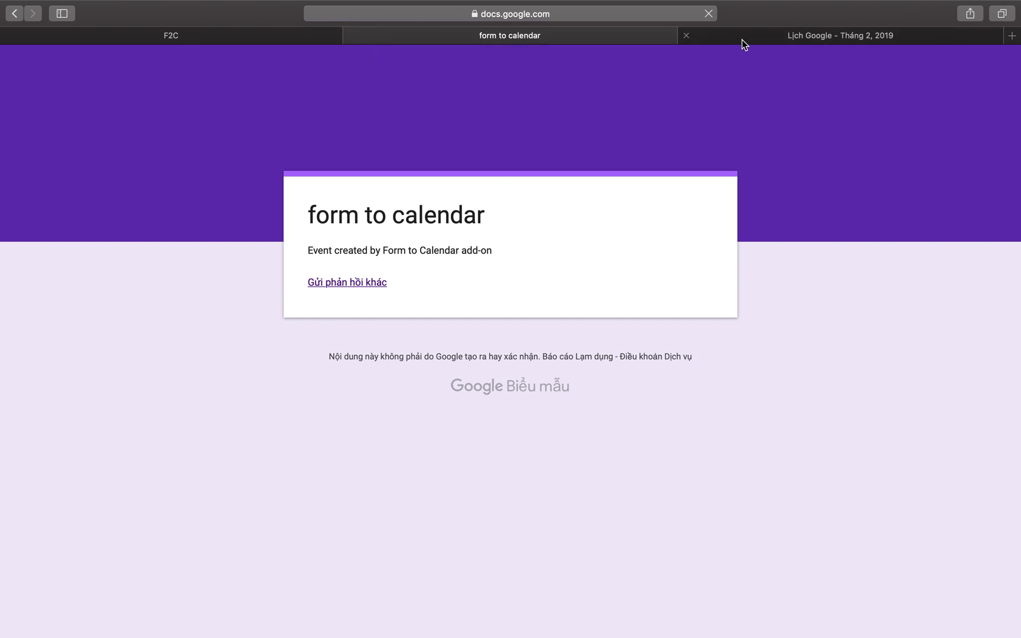
Step: Switch to Google Calendar and review the details of "the event never created" on February 19
{"action": "left_click", "coordinate": [742, 39]}
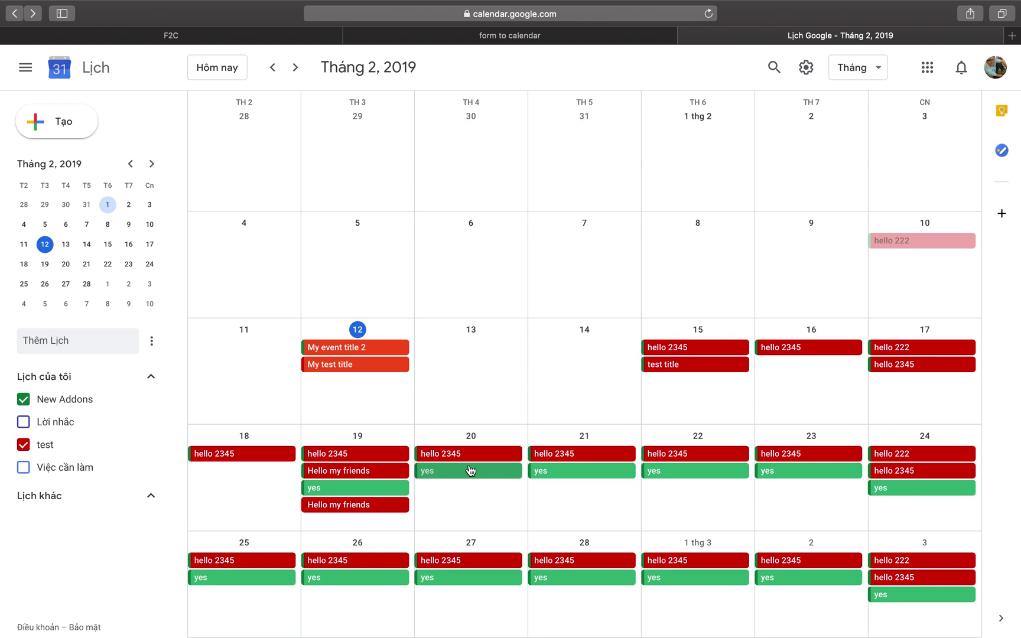
{"action": "left_click", "coordinate": [354, 490]}
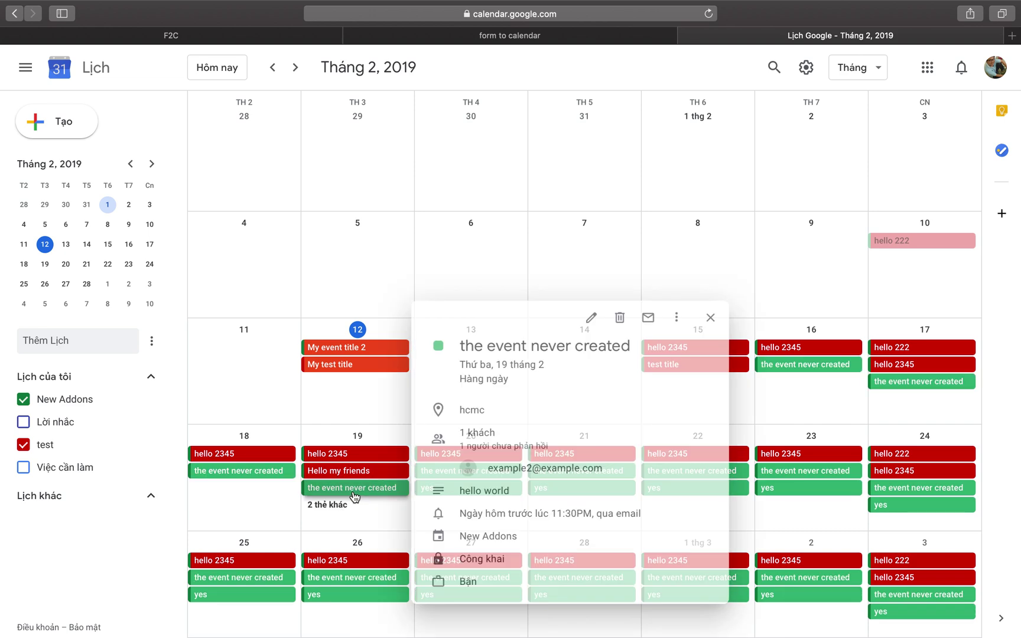
{"action": "triple_click", "coordinate": [509, 346]}
{"action": "left_click", "coordinate": [647, 354]}
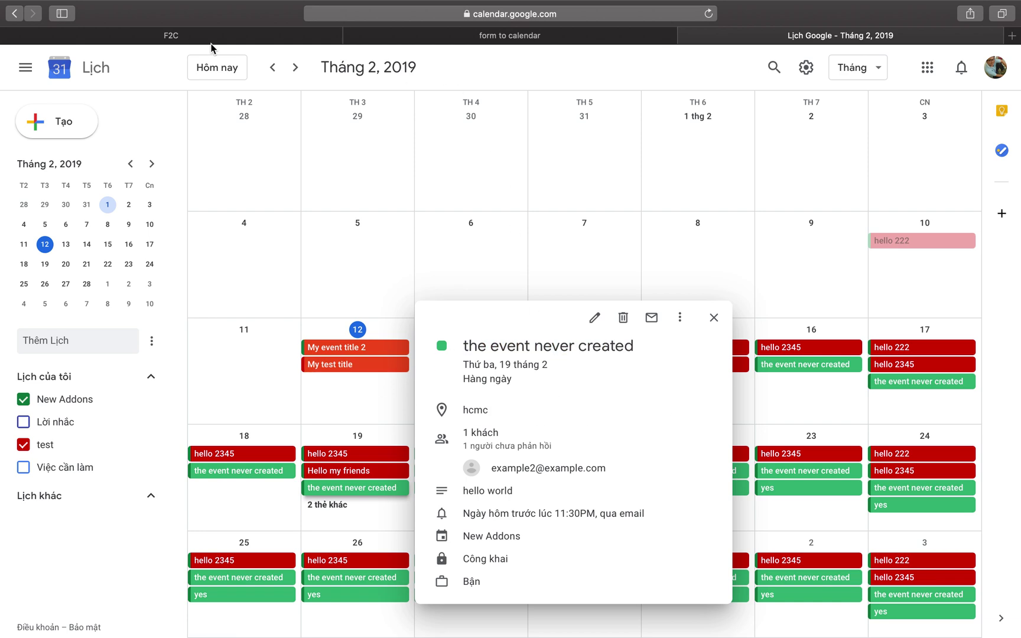
{"action": "left_click", "coordinate": [185, 42]}
{"action": "left_click", "coordinate": [786, 32]}
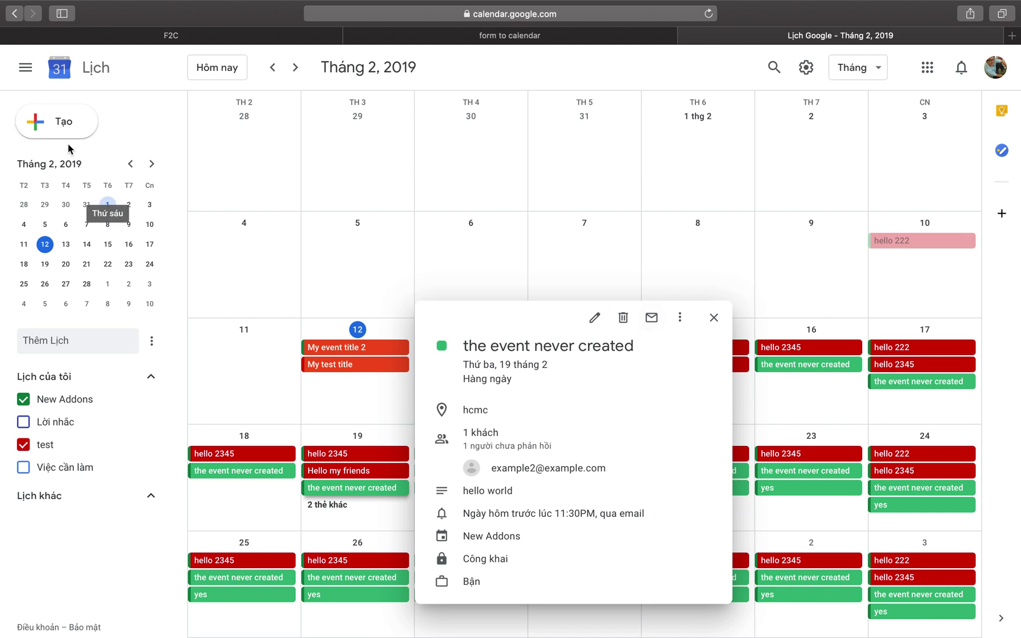
Step: Return to the form editor and review the add-on's Connect to Calendar settings
{"action": "left_click", "coordinate": [258, 37]}
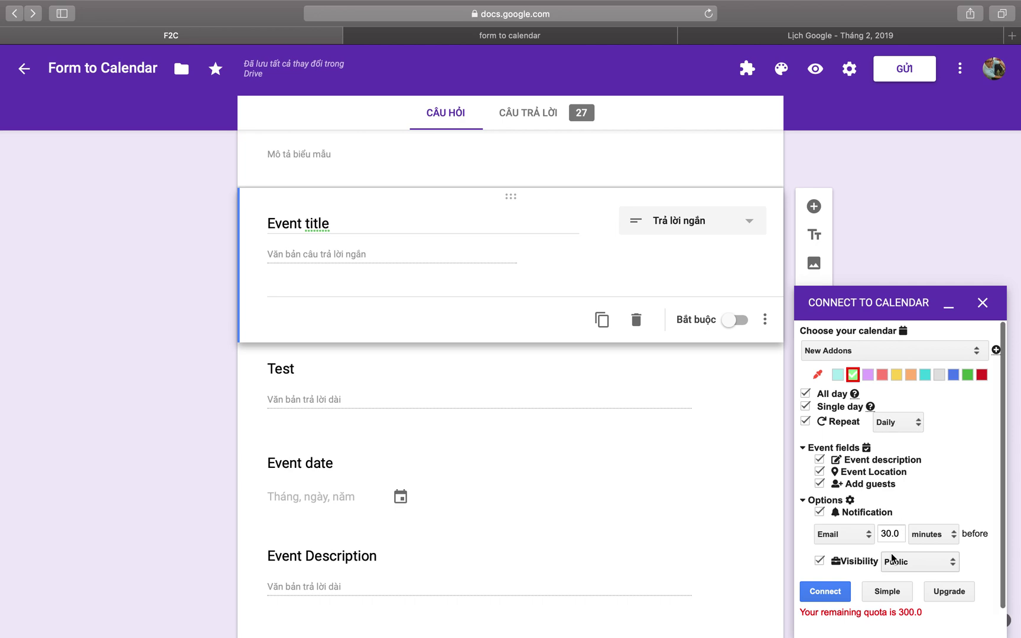
{"action": "scroll", "coordinate": [893, 558], "scroll_direction": "down", "scroll_amount": 2}
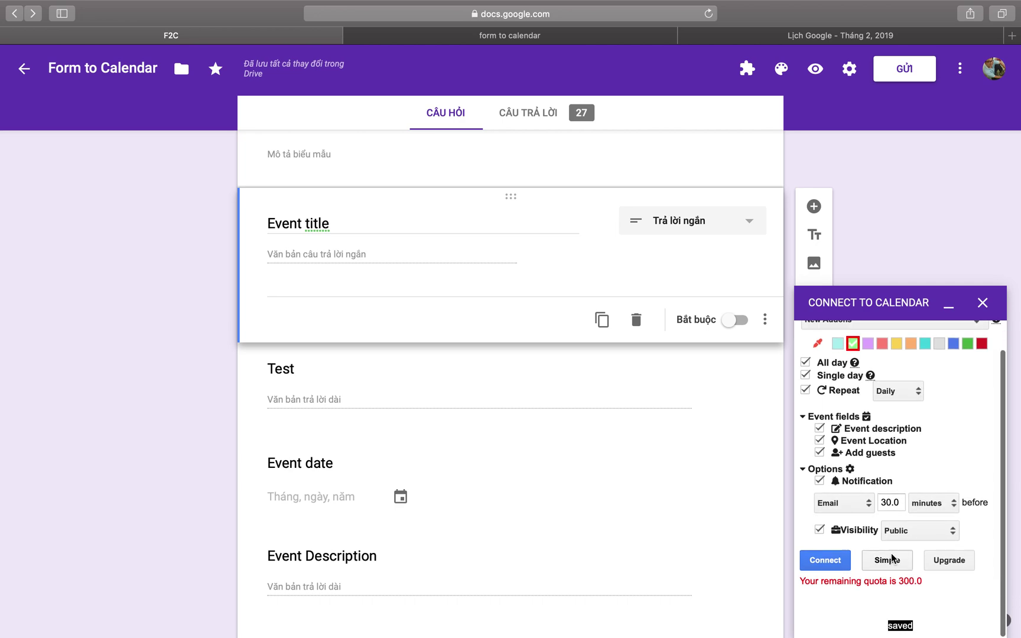
{"action": "scroll", "coordinate": [528, 394], "scroll_direction": "up", "scroll_amount": 4}
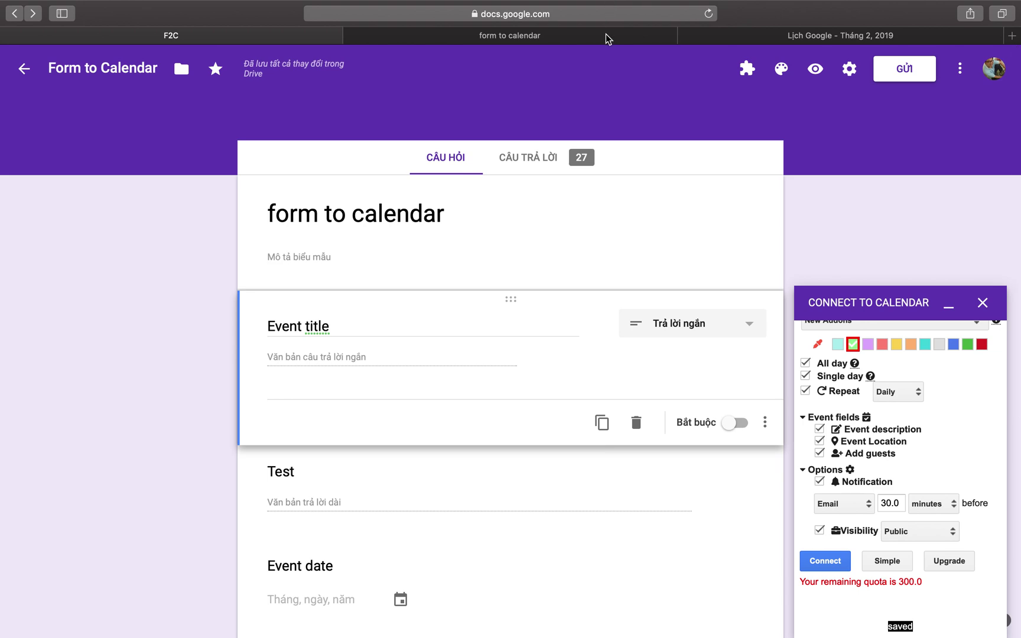
{"action": "scroll", "coordinate": [515, 333], "scroll_direction": "up", "scroll_amount": 2}
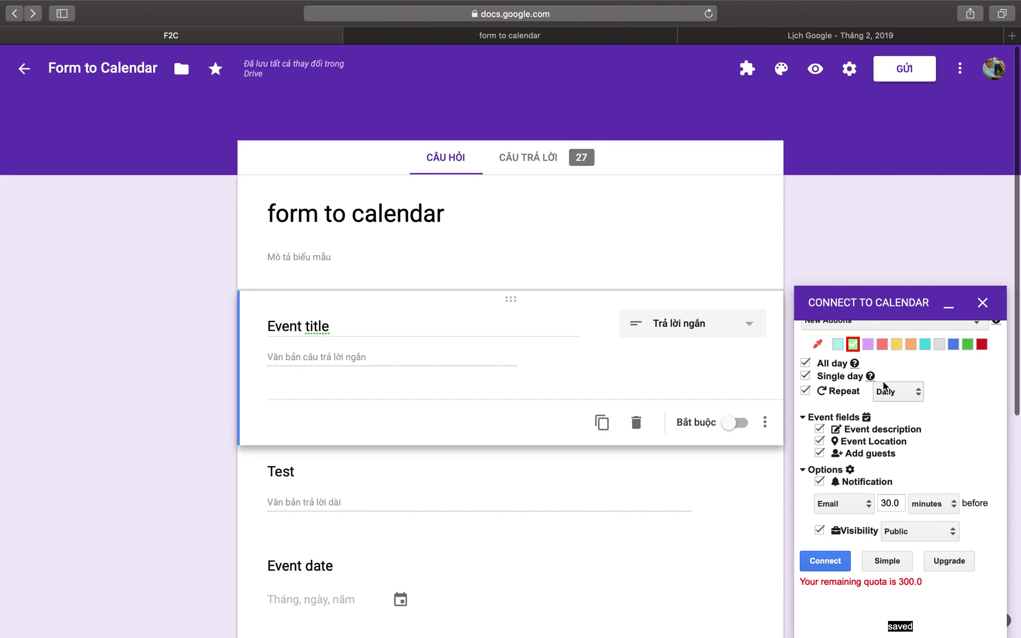